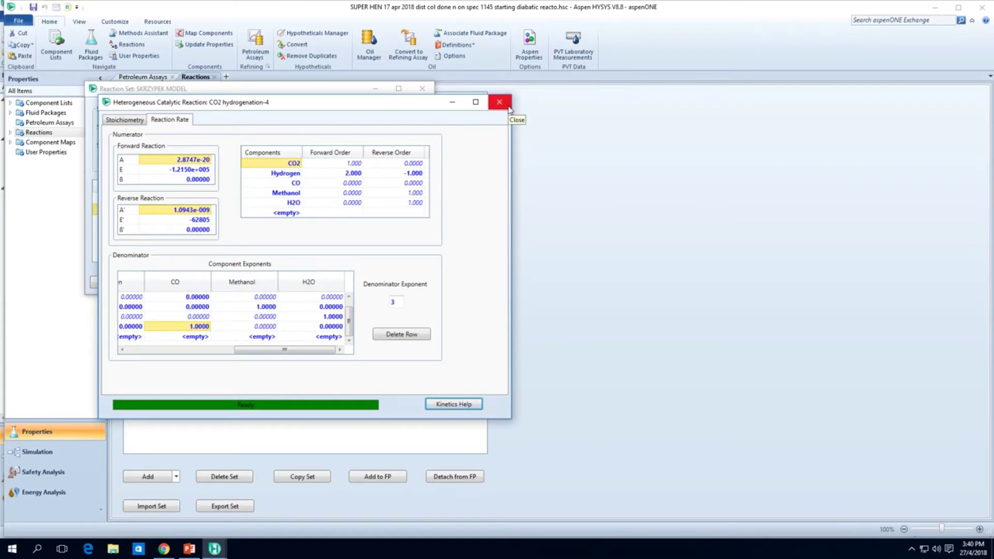
Bring the HYSYS Video Tutorial from FYDP case to the front, showing the Methanol Synthesis reaction set
left_click(220, 555)
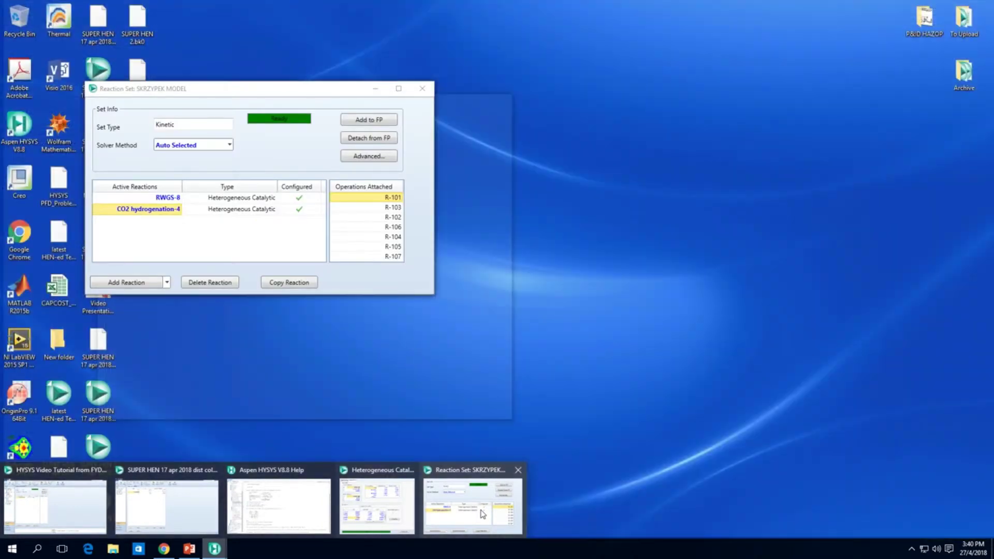
mouse_move(401, 514)
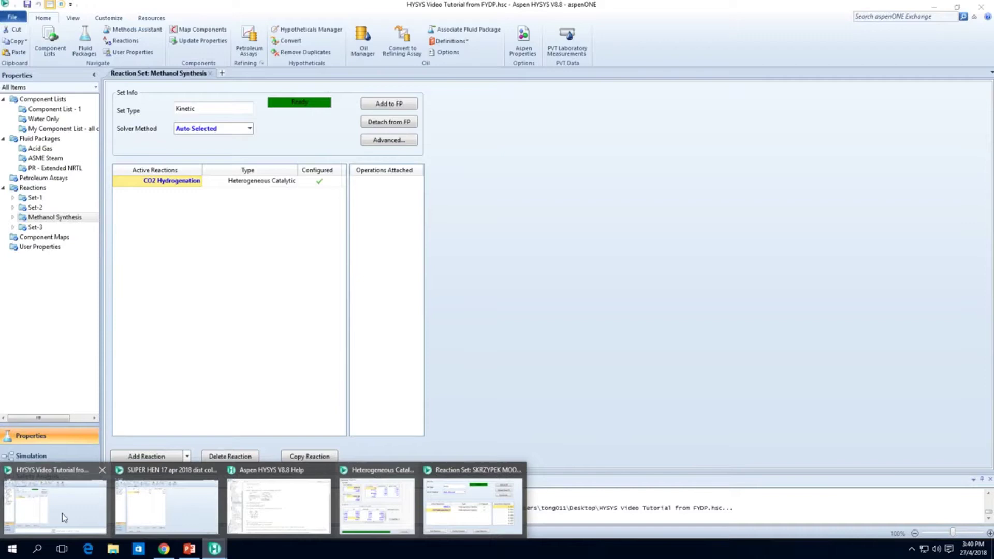
left_click(63, 513)
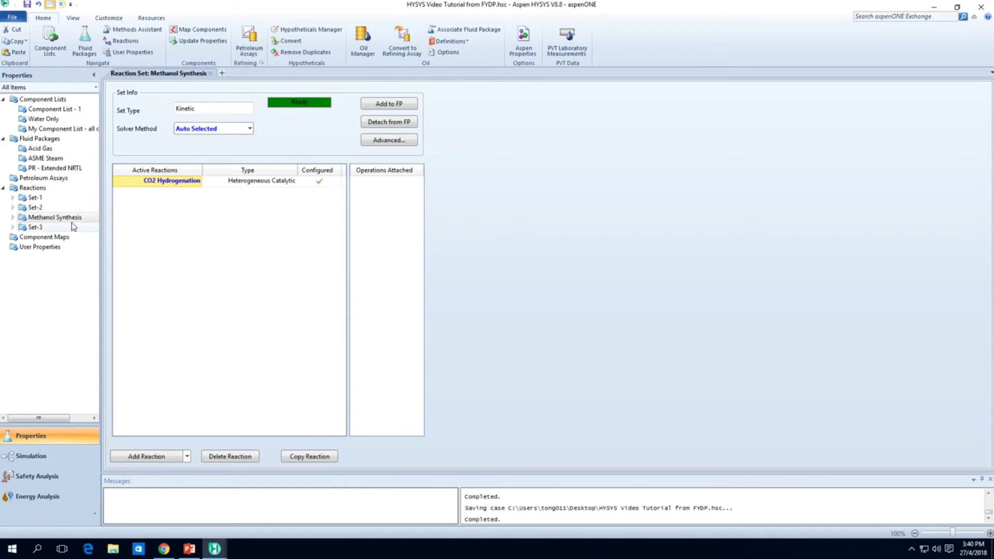
left_click(187, 181)
double_click(187, 180)
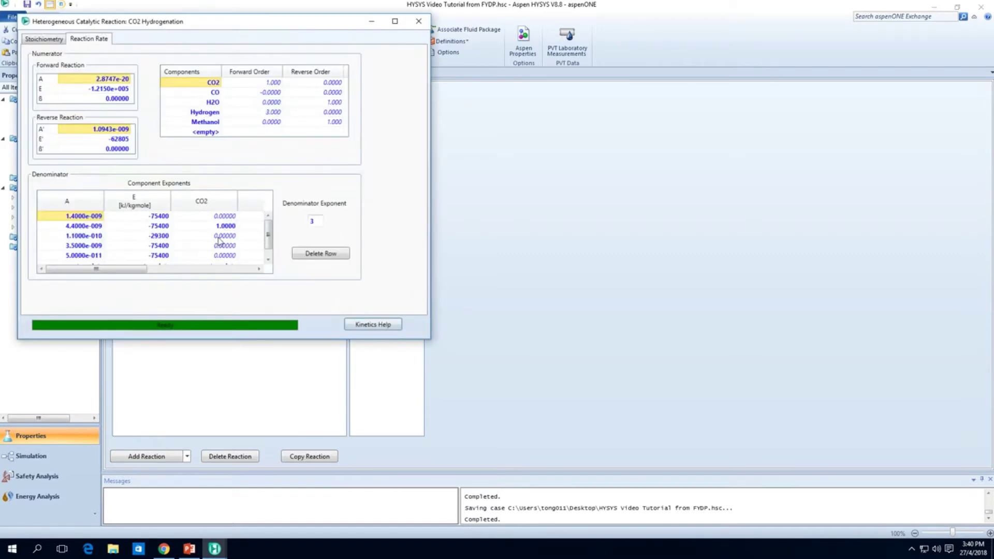
left_click_drag(138, 269, 106, 279)
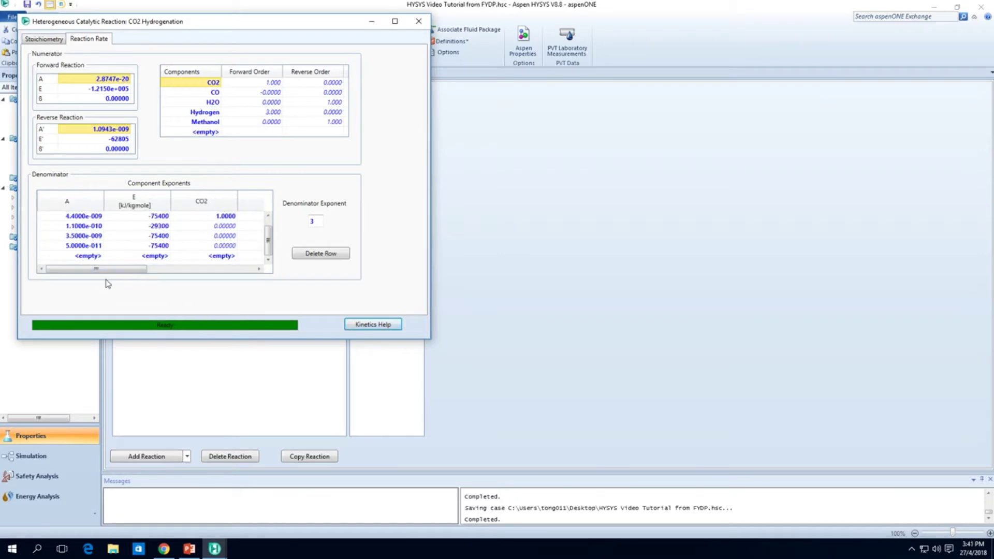
left_click(29, 40)
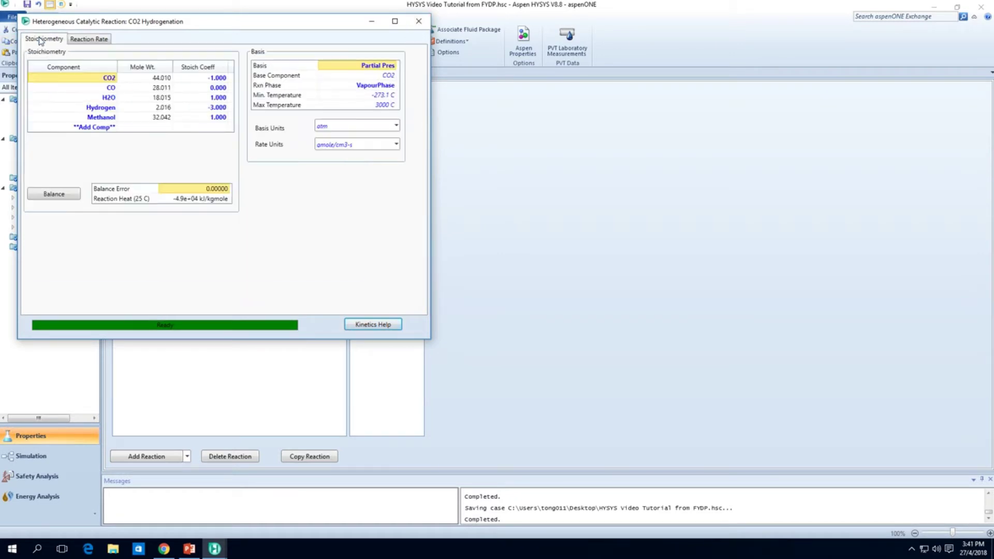
left_click(422, 26)
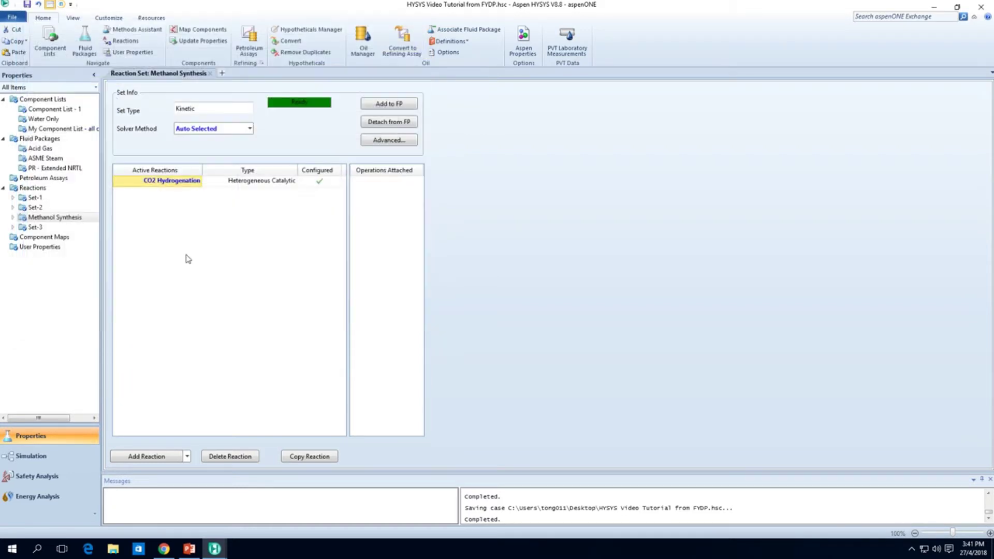
Rename the Methanol Synthesis reaction set to 'Skryzpek' from the navigation tree
right_click(77, 219)
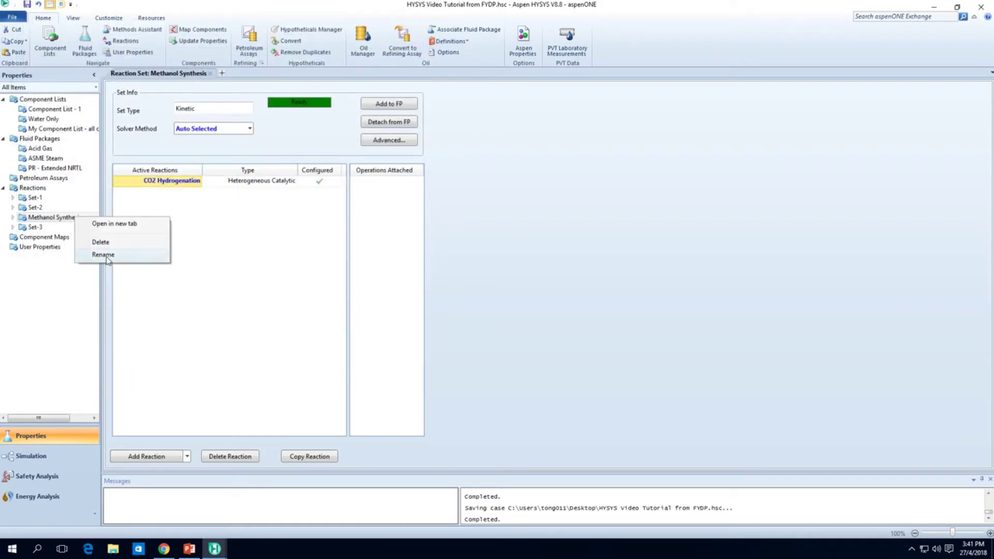
left_click(106, 255)
left_click(107, 65)
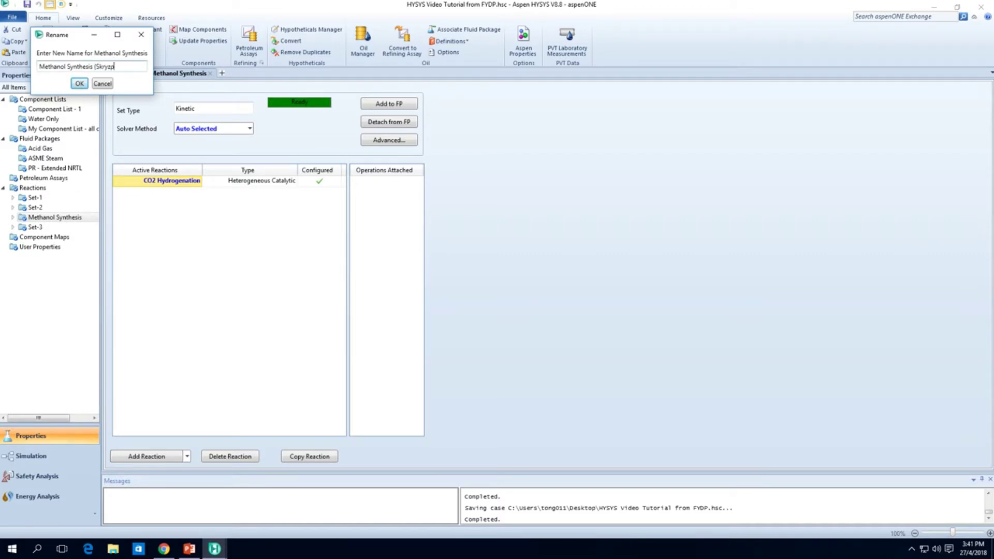
type("(Skryzpek)")
left_click(79, 84)
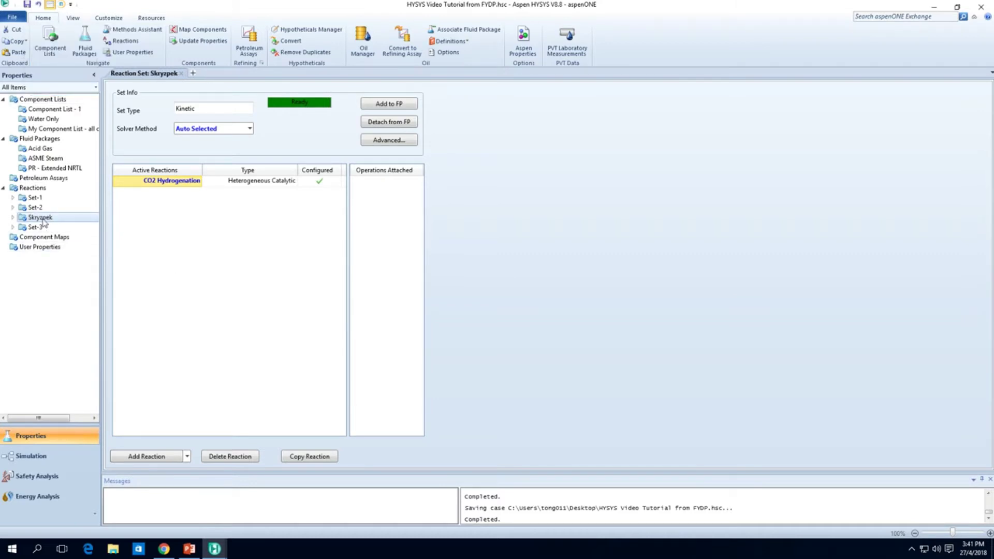
right_click(43, 219)
left_click(196, 244)
left_click(214, 549)
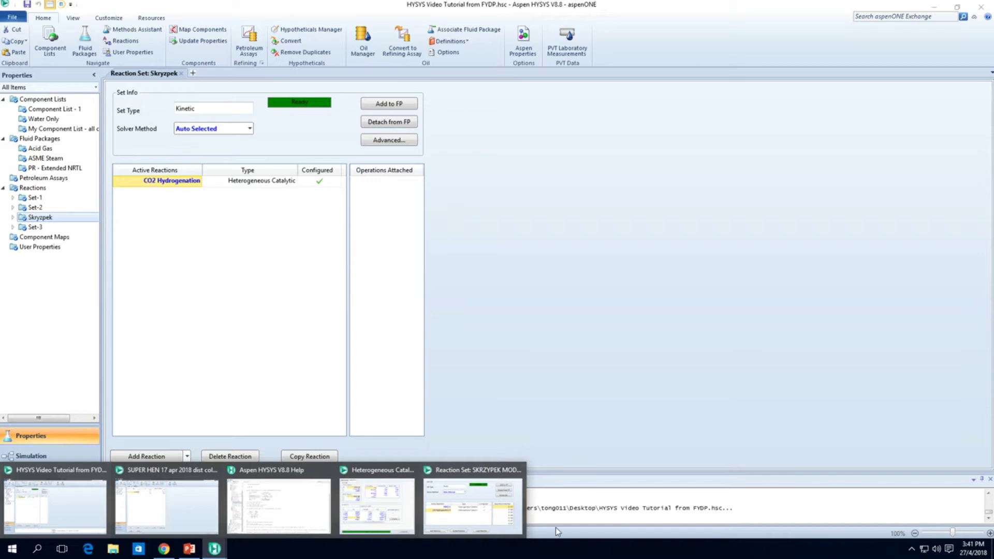
In the SUPER HEN case, open the SKRZYPEK MODEL reaction set and review its Advanced settings
left_click(505, 525)
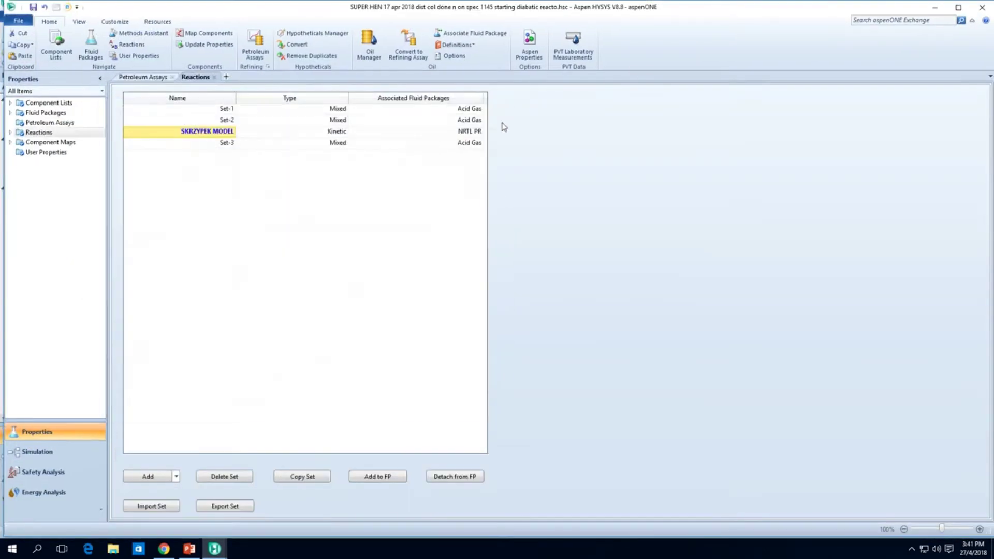
double_click(207, 134)
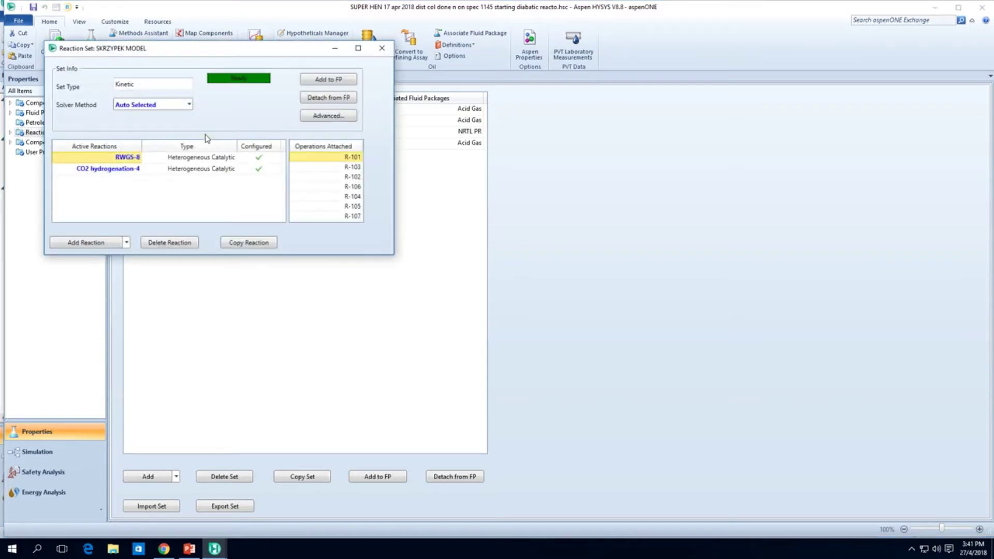
right_click(134, 163)
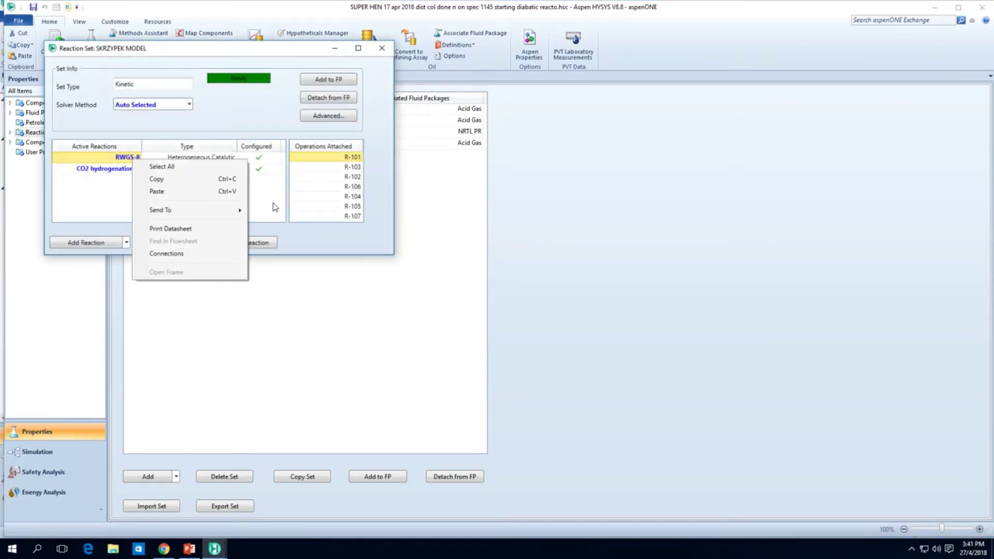
left_click(264, 215)
left_click(340, 116)
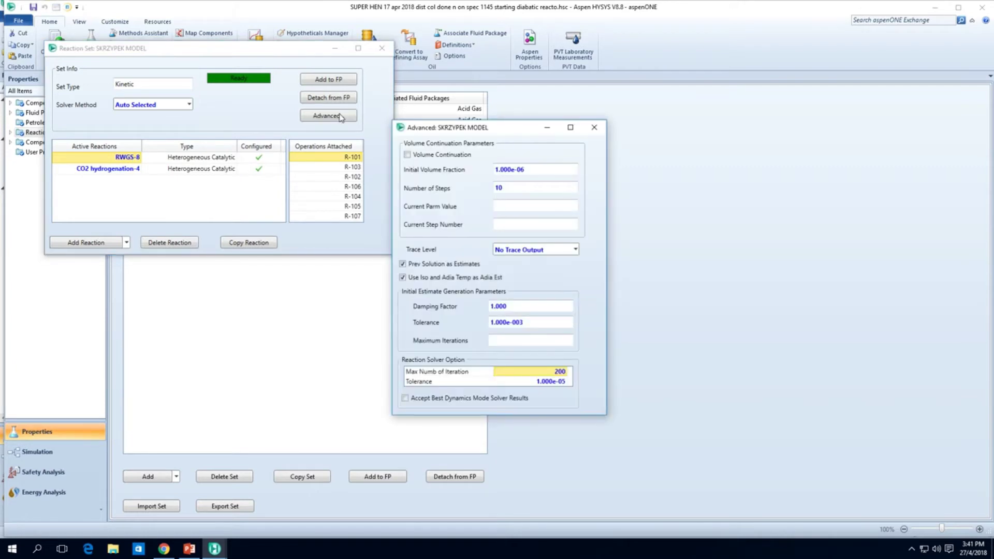
left_click(593, 129)
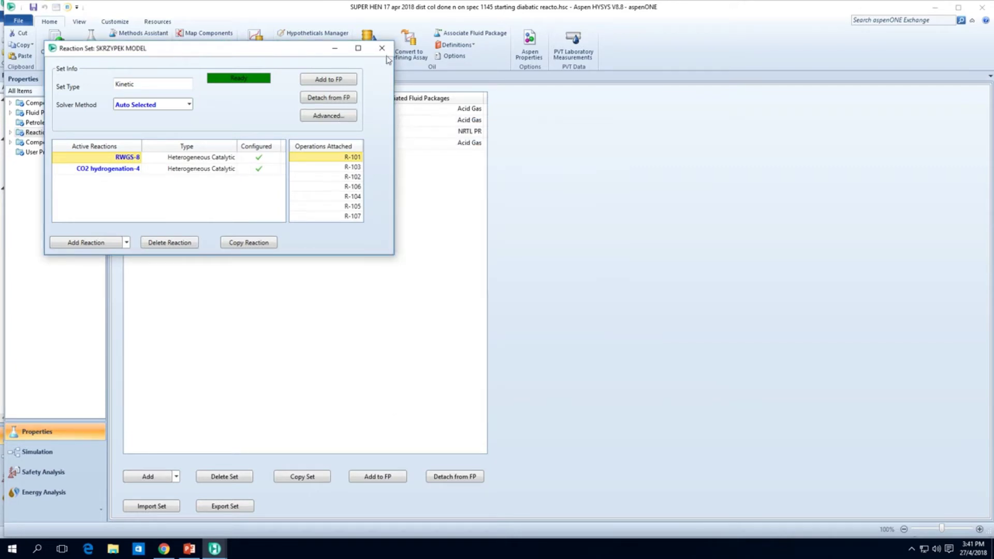
left_click(381, 47)
double_click(208, 132)
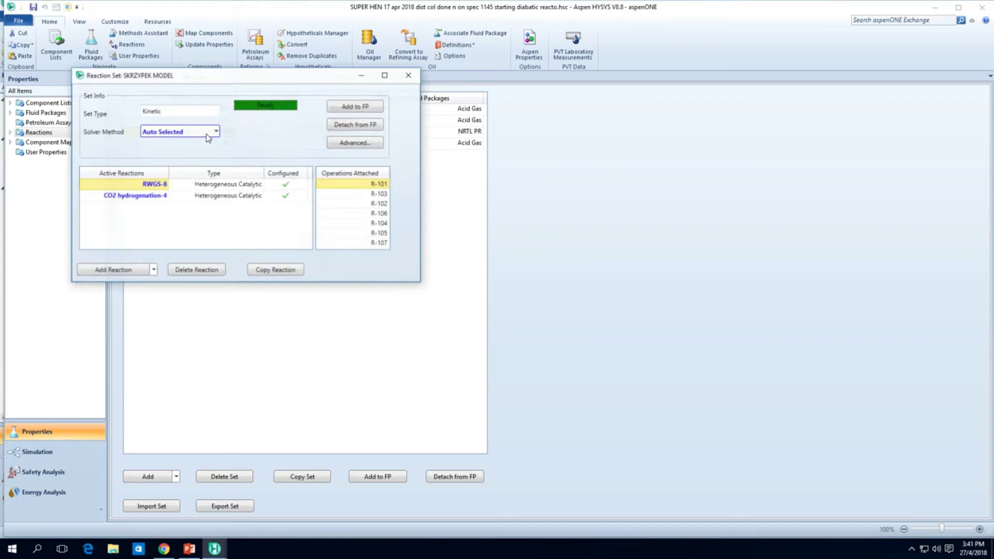
Copy RWGS-8 as a heterogeneous catalytic reaction RWGS-12, then delete the RWGS-12 copy
left_click(259, 271)
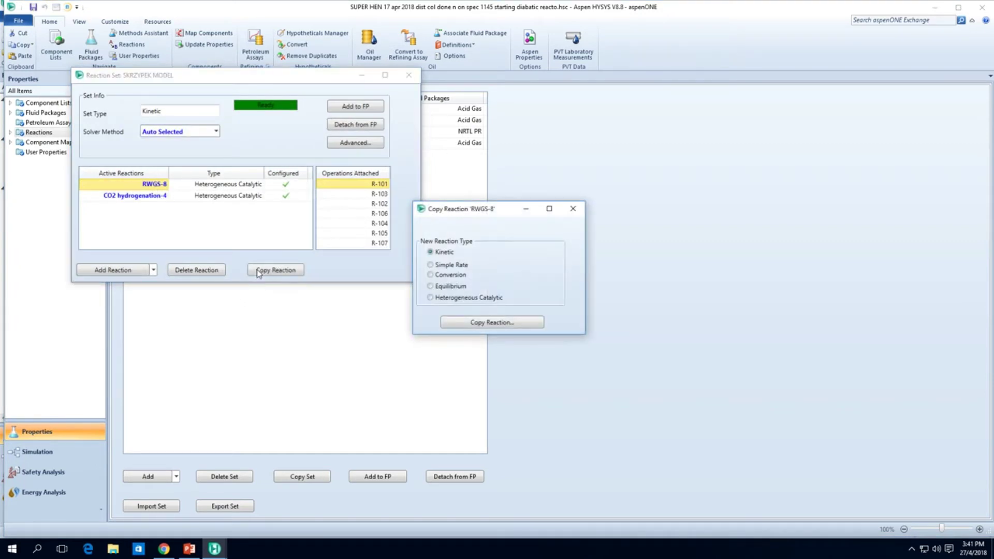
left_click(465, 300)
left_click(466, 322)
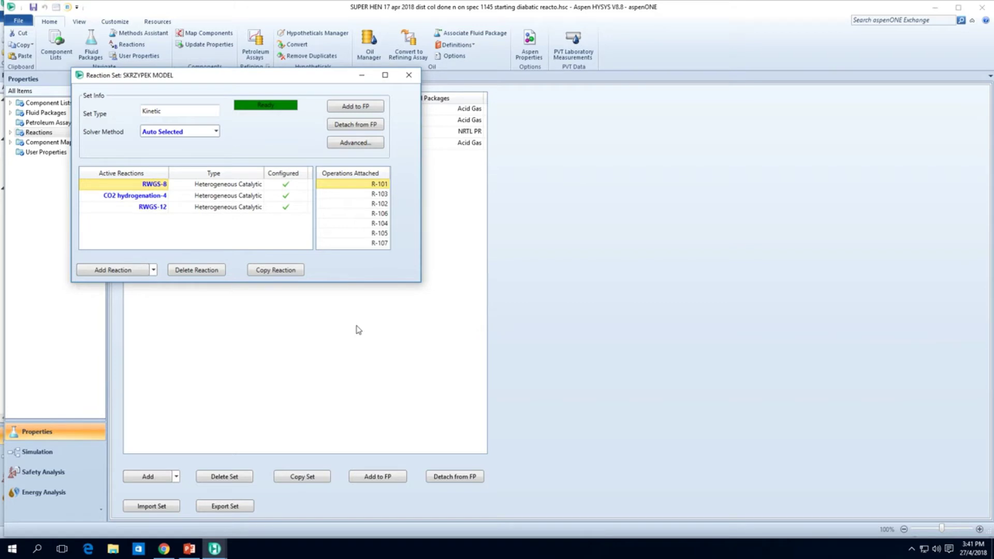
right_click(148, 209)
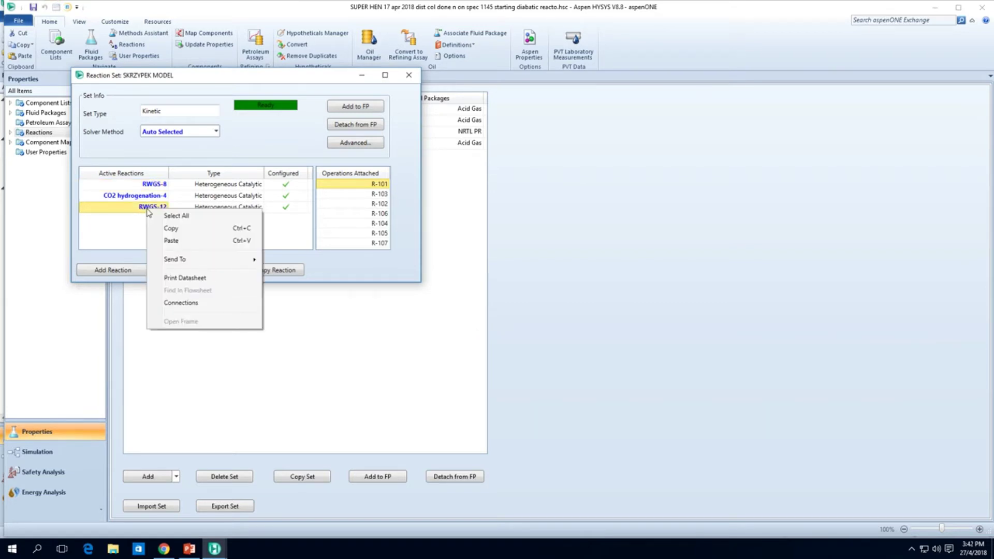
left_click(121, 217)
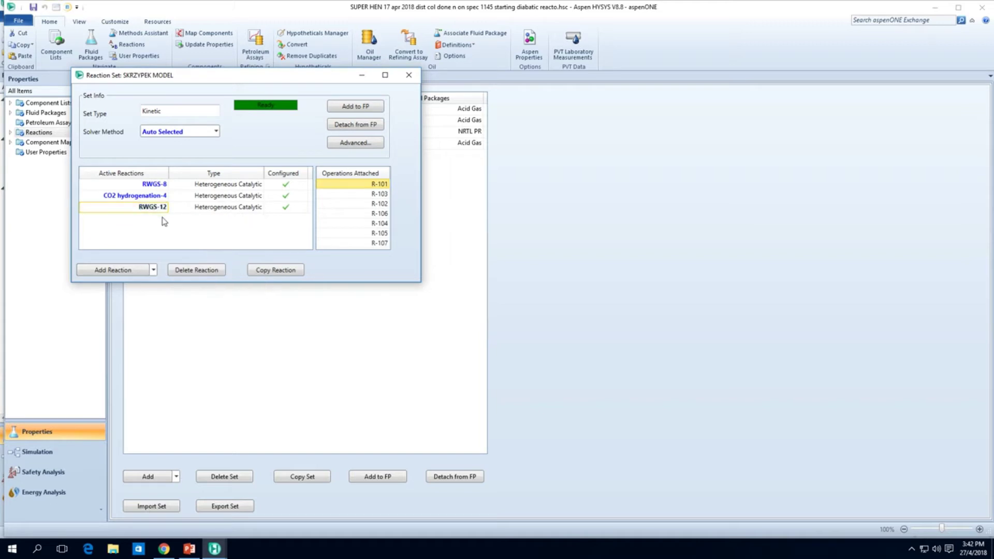
left_click(162, 189)
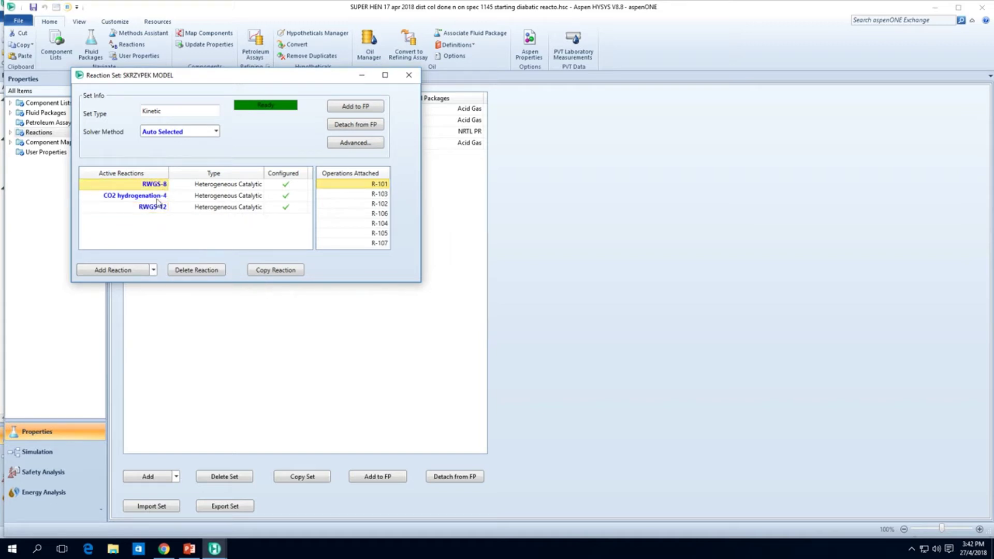
left_click(157, 199)
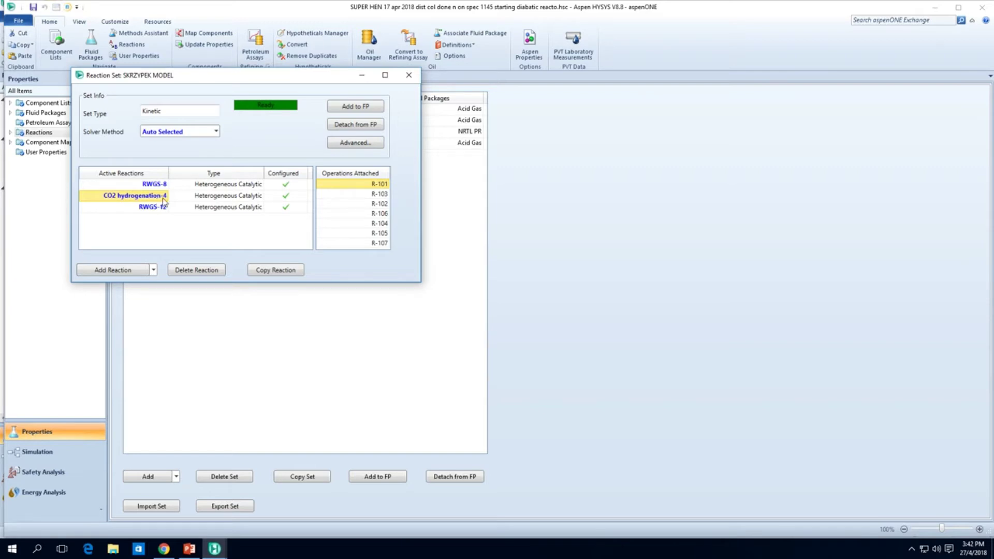
left_click(153, 209)
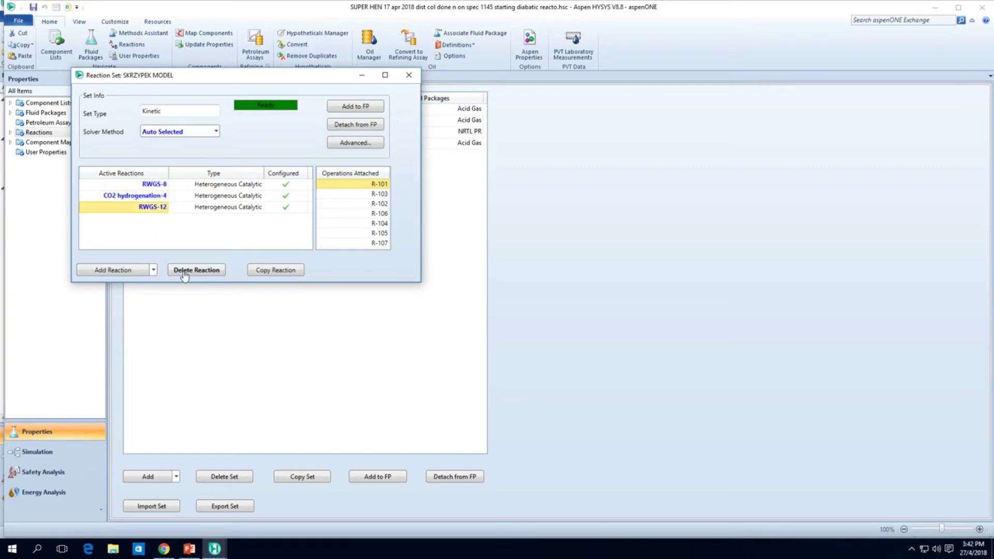
left_click(199, 270)
left_click(480, 315)
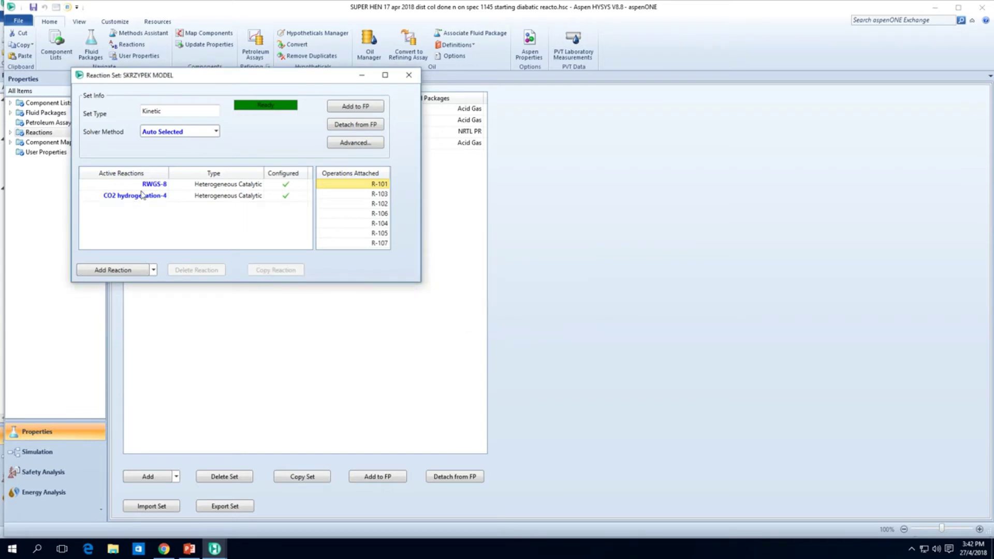
Inspect RWGS-8 and add copies of RWGS-8 (heterogeneous catalytic) and CO2 hydrogenation-4
double_click(154, 184)
left_click(499, 102)
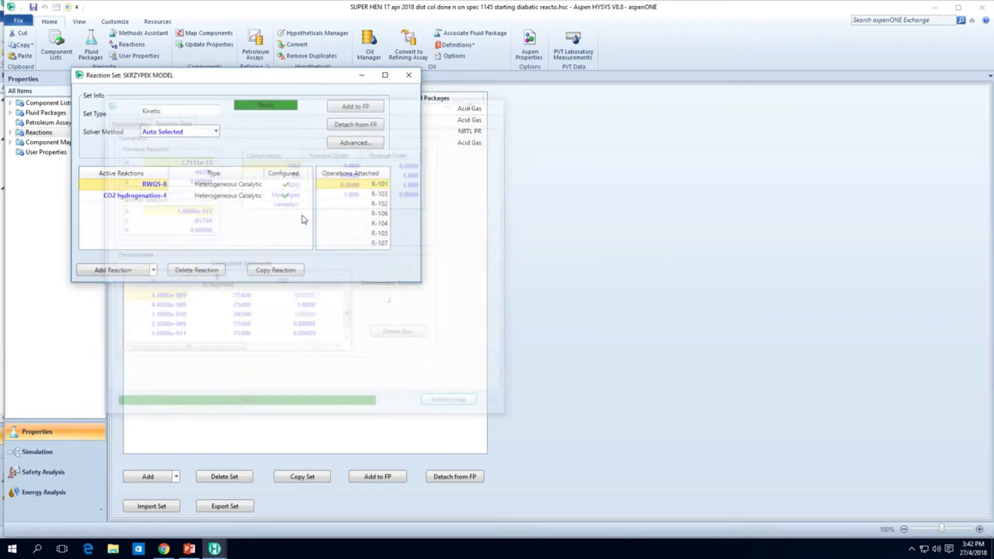
left_click(275, 270)
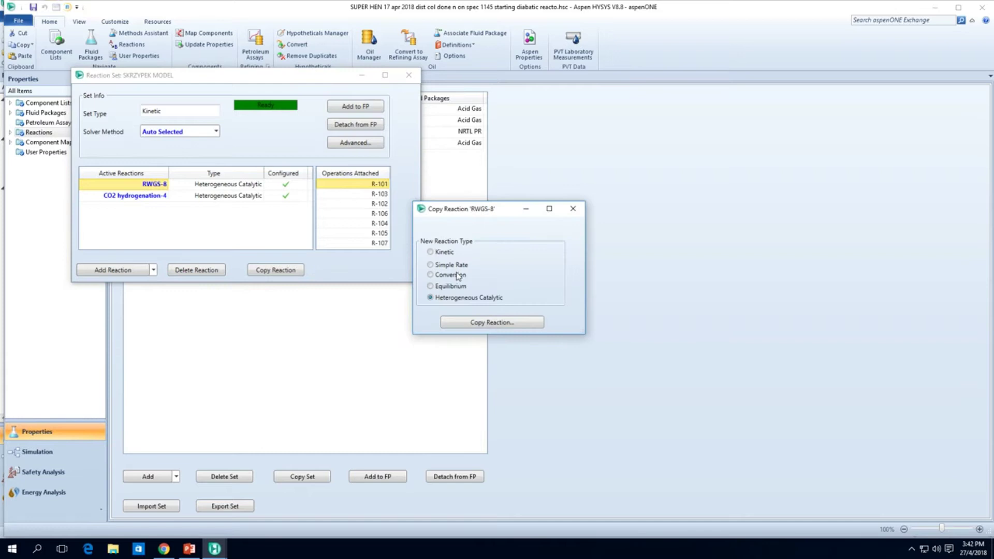
left_click(472, 322)
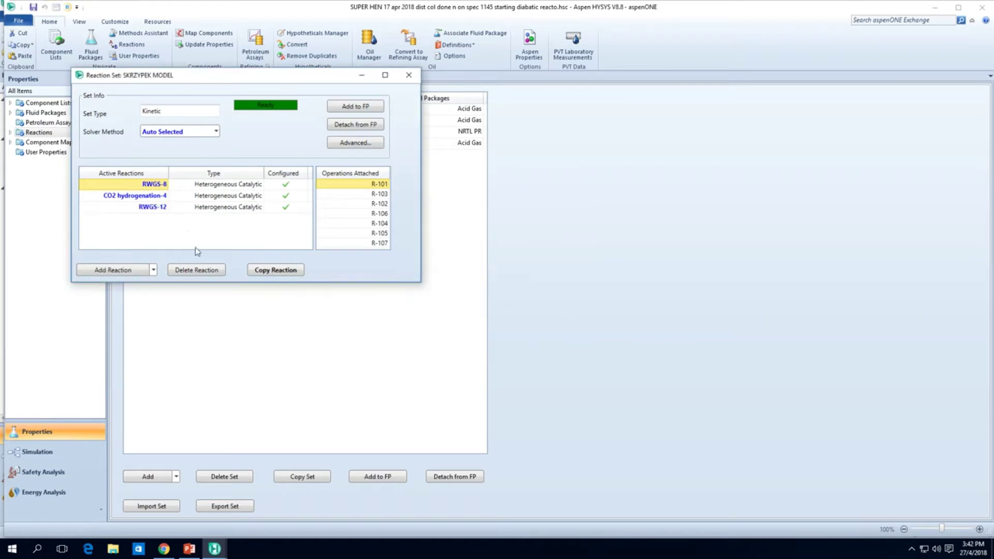
left_click(162, 196)
left_click(261, 273)
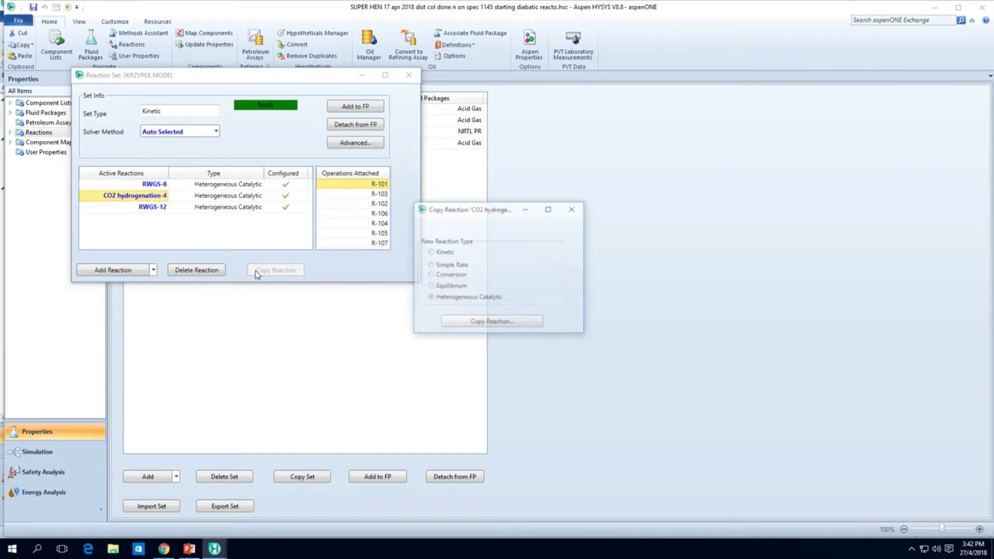
left_click(457, 321)
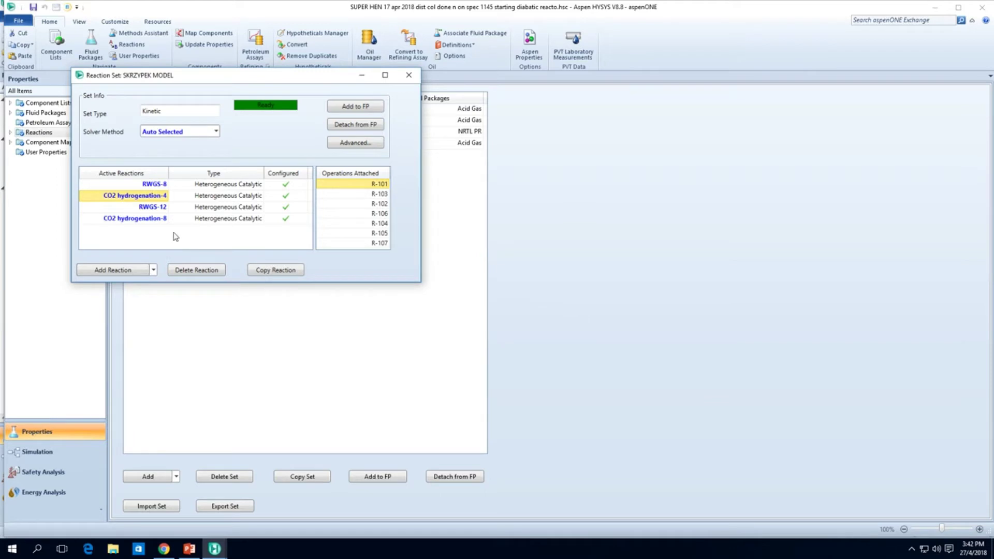
Delete the RWGS-12 and CO2 hydrogenation-8 copies and close the SKRZYPEK MODEL set
left_click(160, 209)
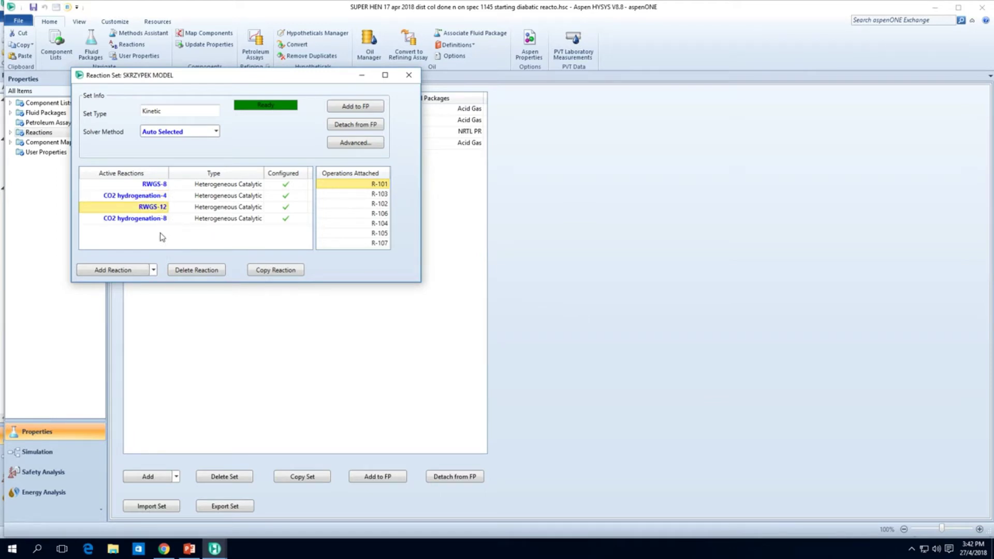
left_click(159, 219, "shift")
right_click(158, 219)
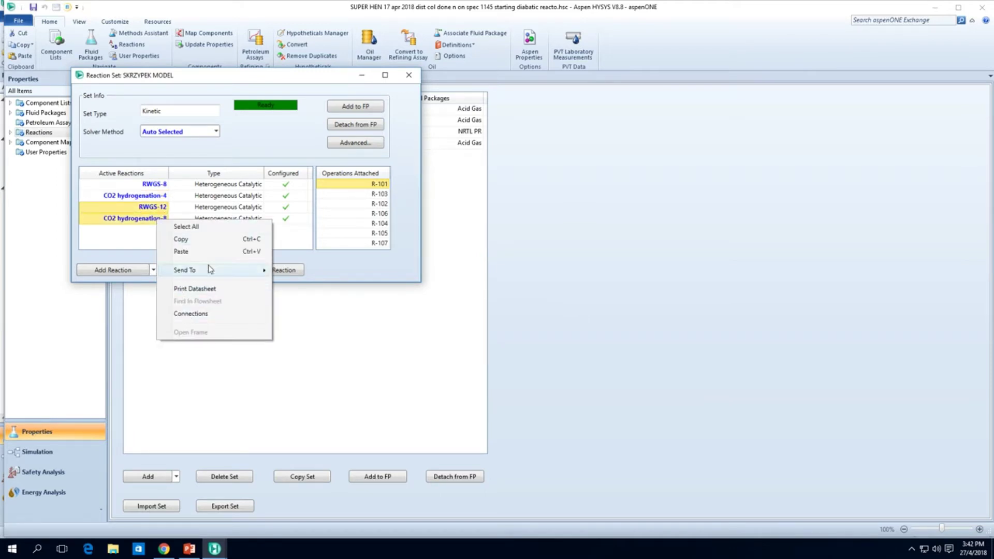
left_click(148, 217)
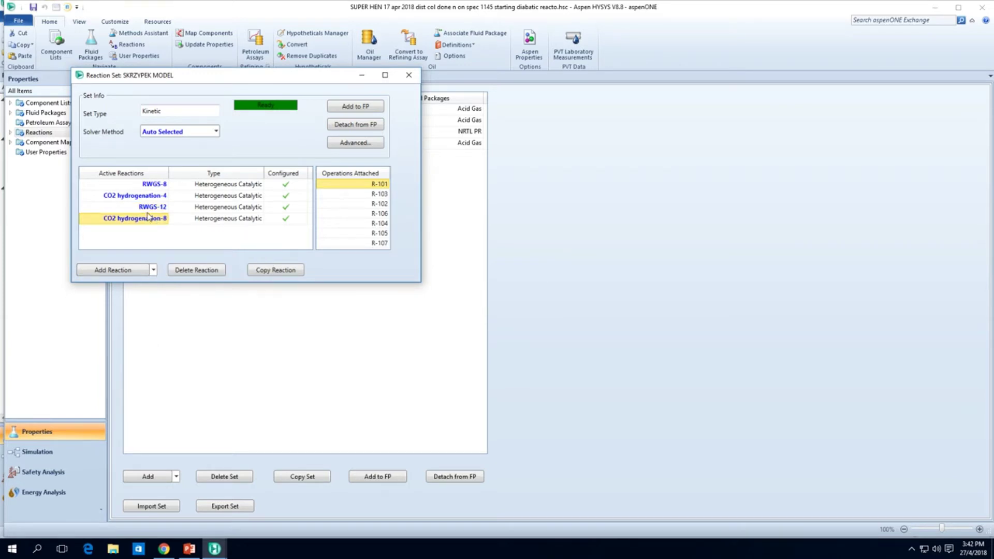
key("Up")
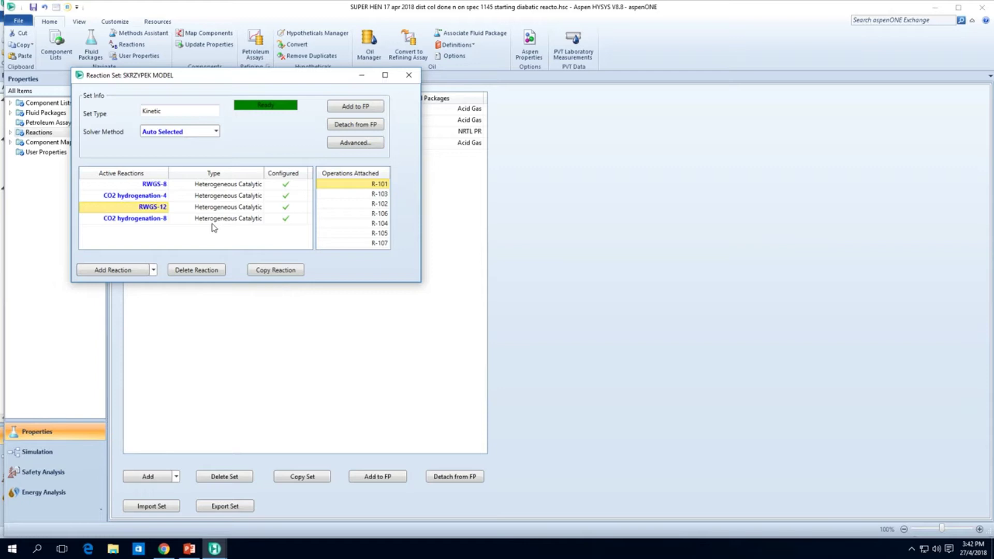
left_click(206, 270)
key("Return")
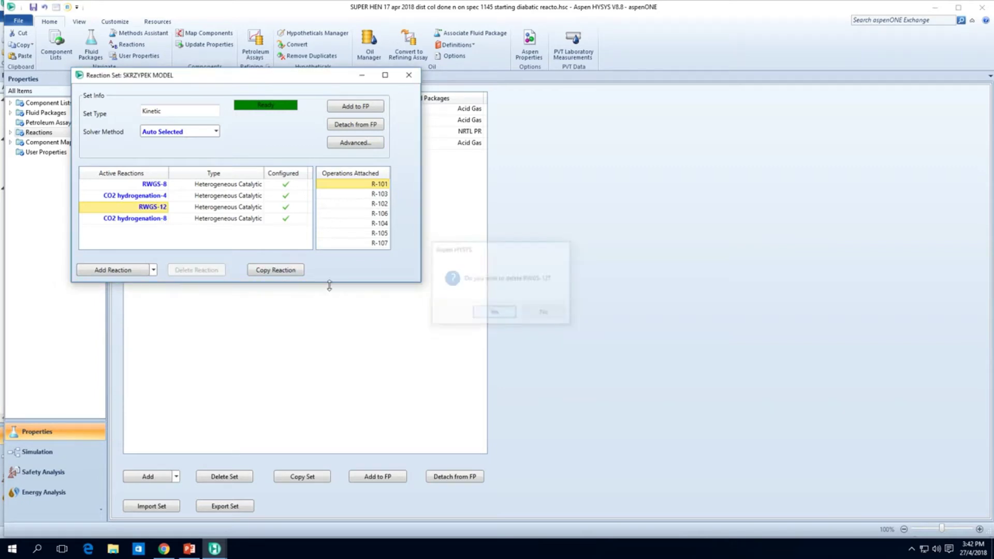
left_click(196, 269)
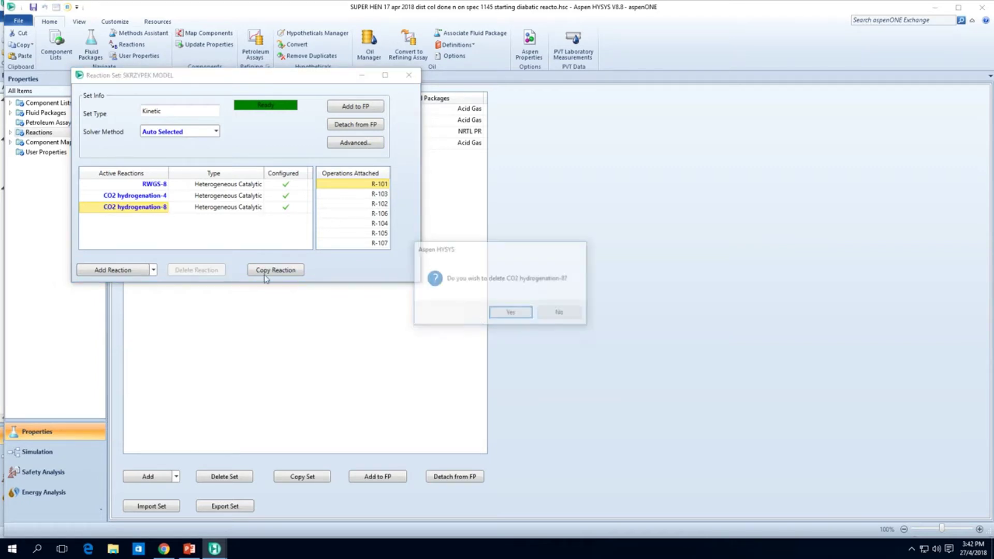
left_click(504, 319)
left_click(407, 75)
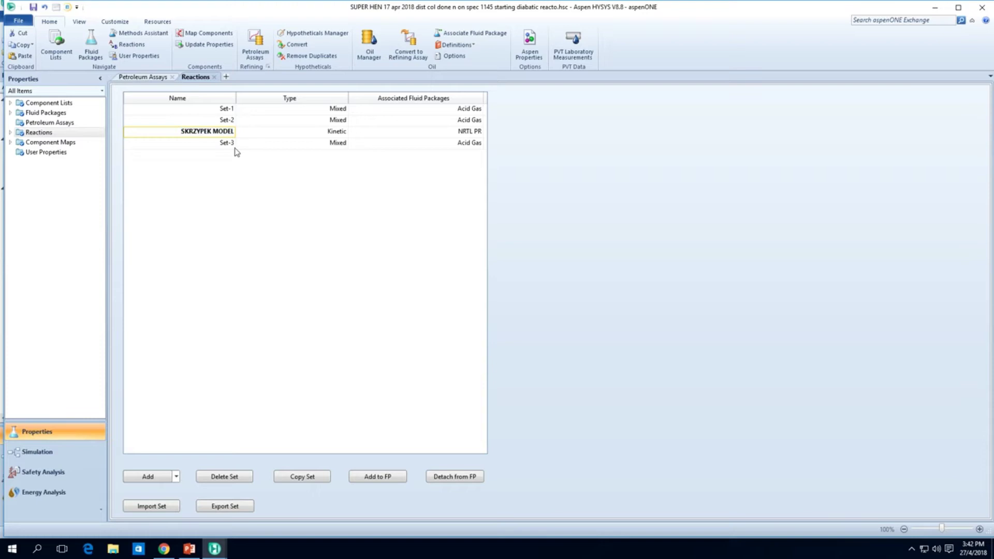
Export SKRZYPEK MODEL to the Desktop as the 'Skrzypek reaction' set file
left_click(221, 133)
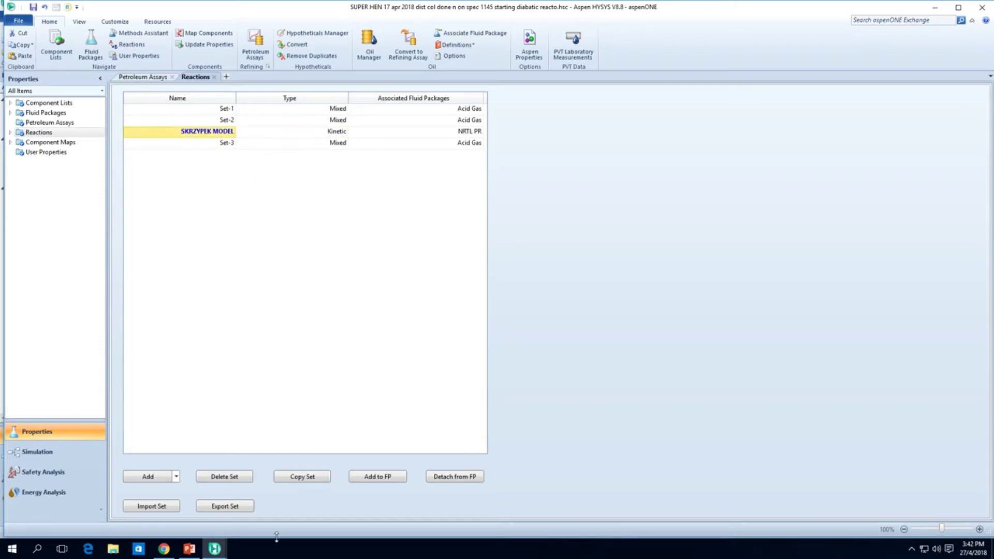
left_click(221, 506)
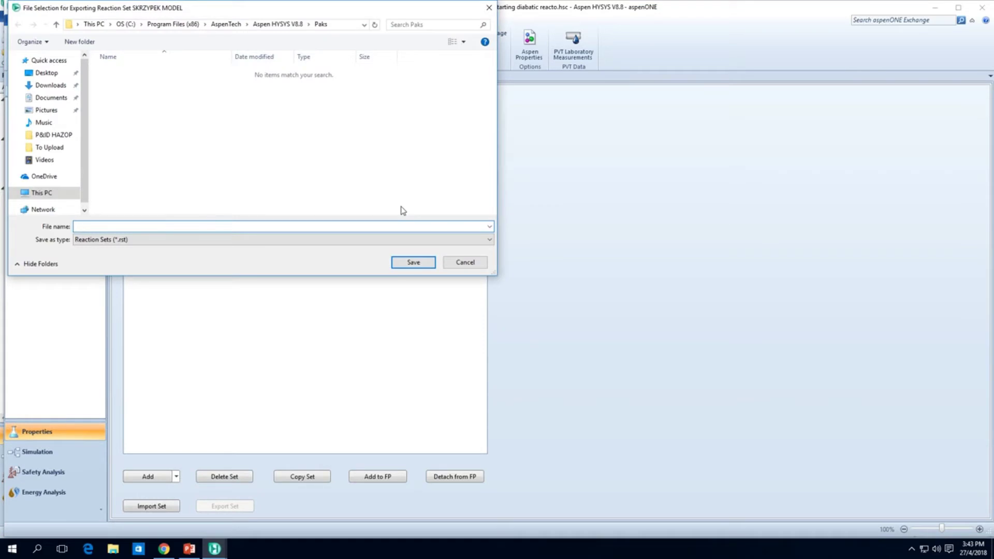
left_click(49, 73)
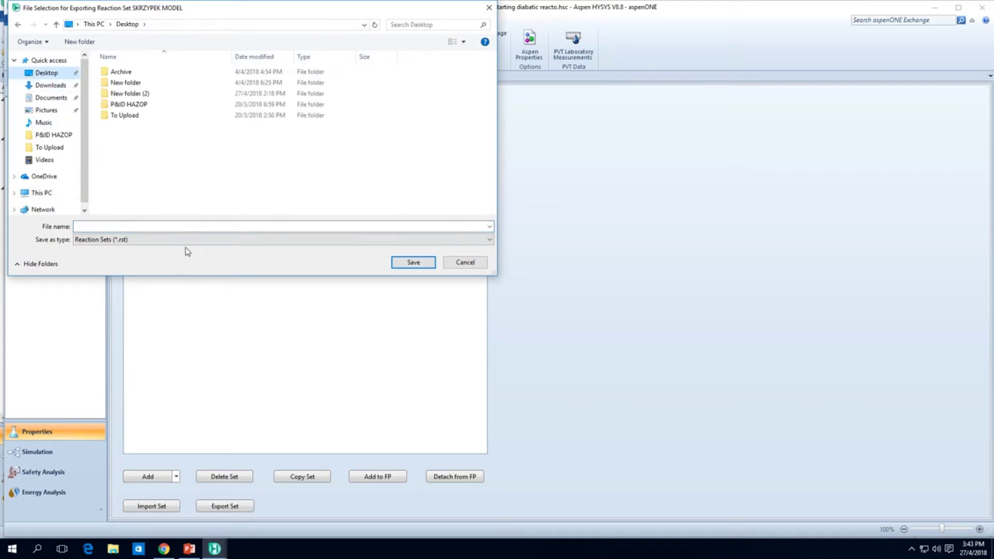
left_click(192, 228)
type("Skrzypek reaction set")
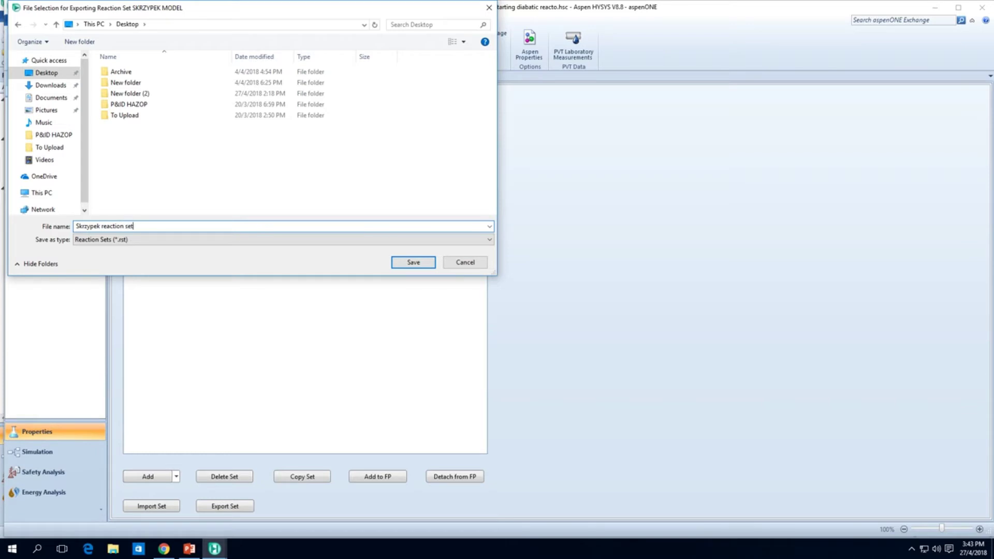
key("Return")
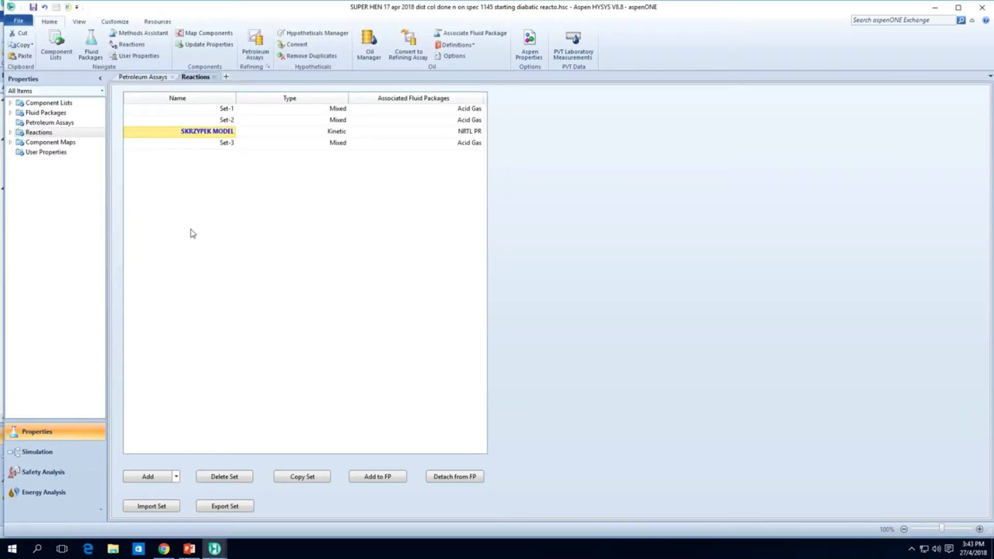
In the tutorial case's Reactions list, import Skrzypek reaction set.RST from the Desktop
left_click(935, 7)
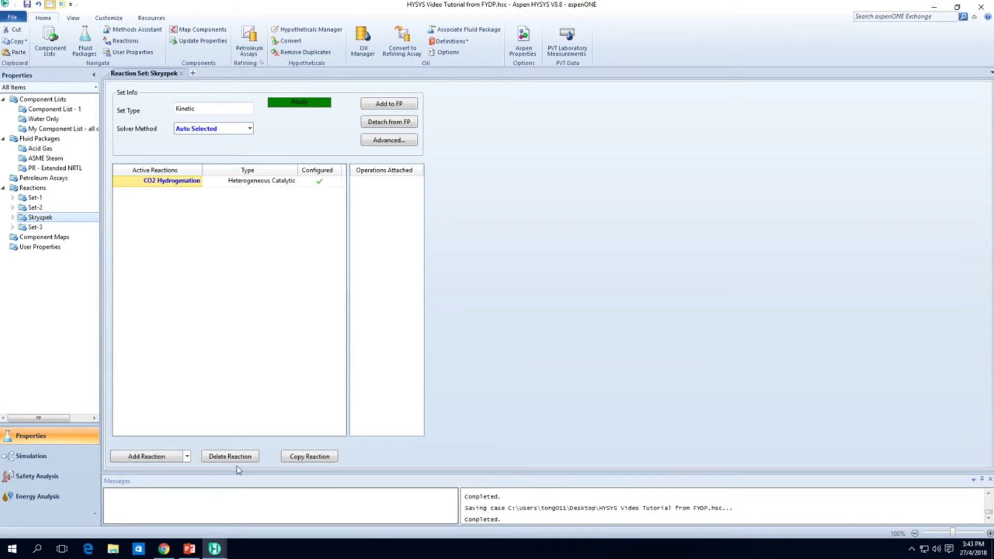
left_click(33, 188)
left_click(161, 460)
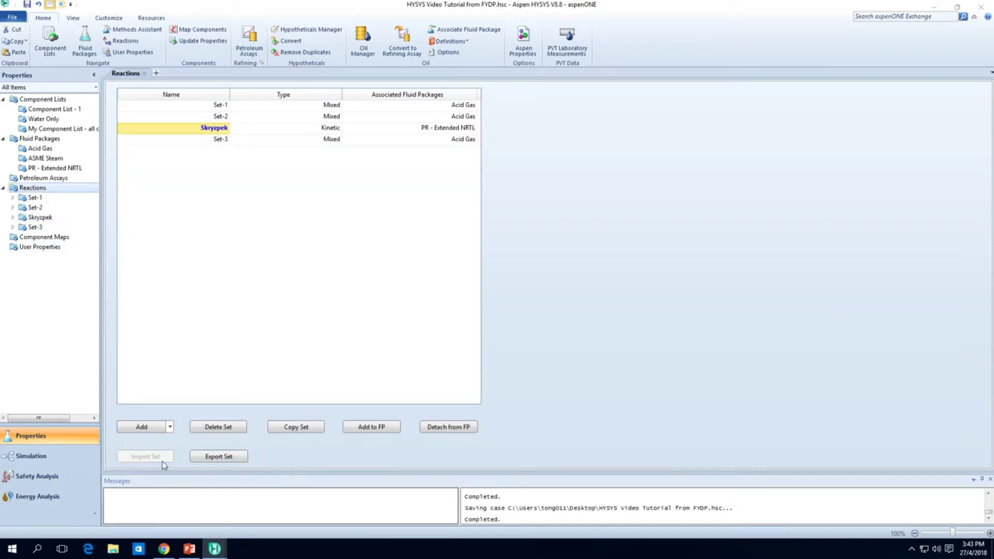
left_click(41, 73)
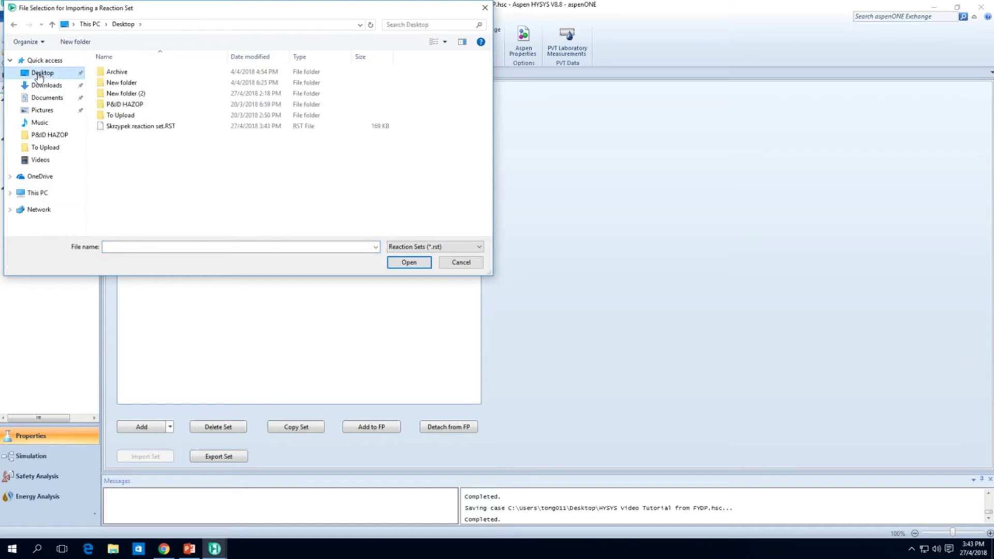
left_click(140, 126)
left_click(410, 262)
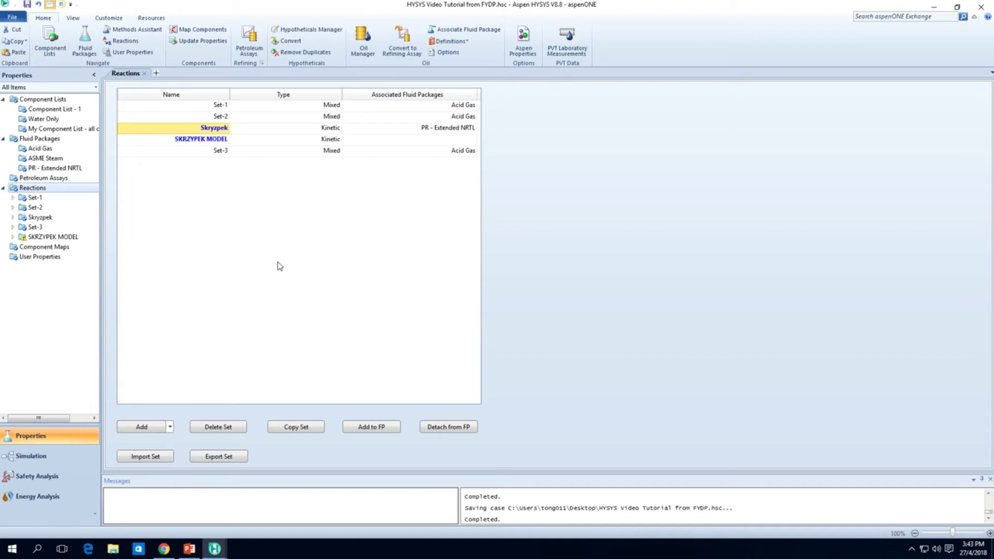
Review the rate kinetics of the imported CO2 hydrogenation-4 and RWGS-8 reactions
double_click(207, 140)
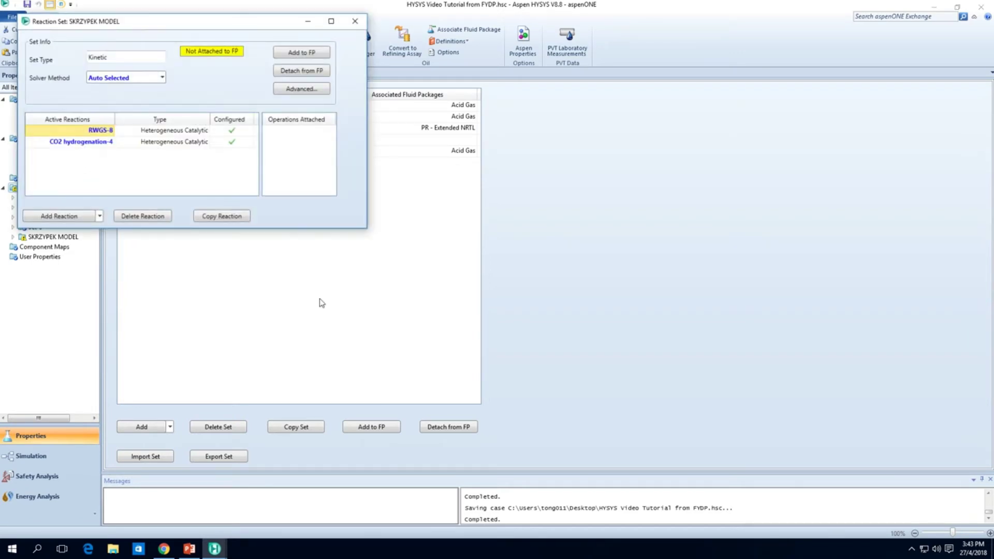
double_click(86, 141)
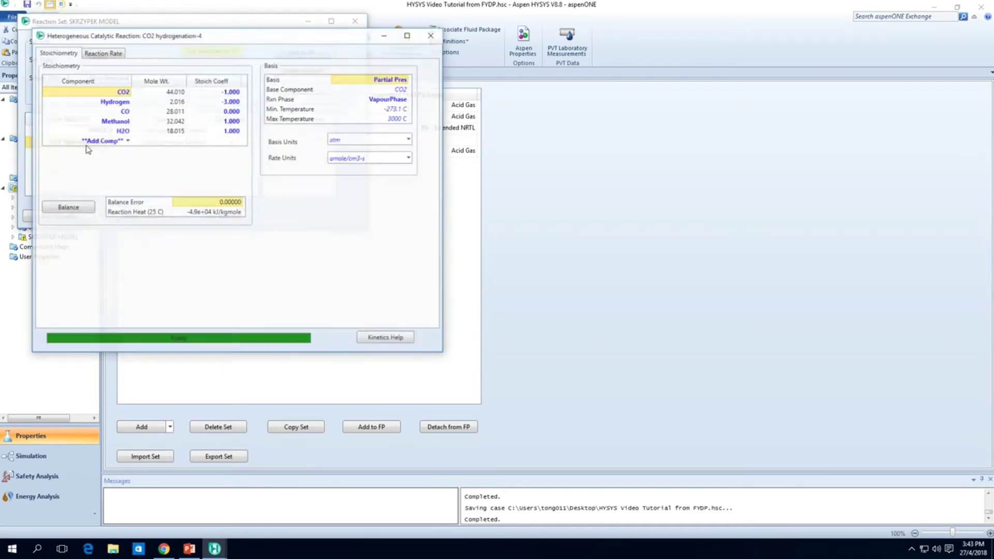
left_click(104, 54)
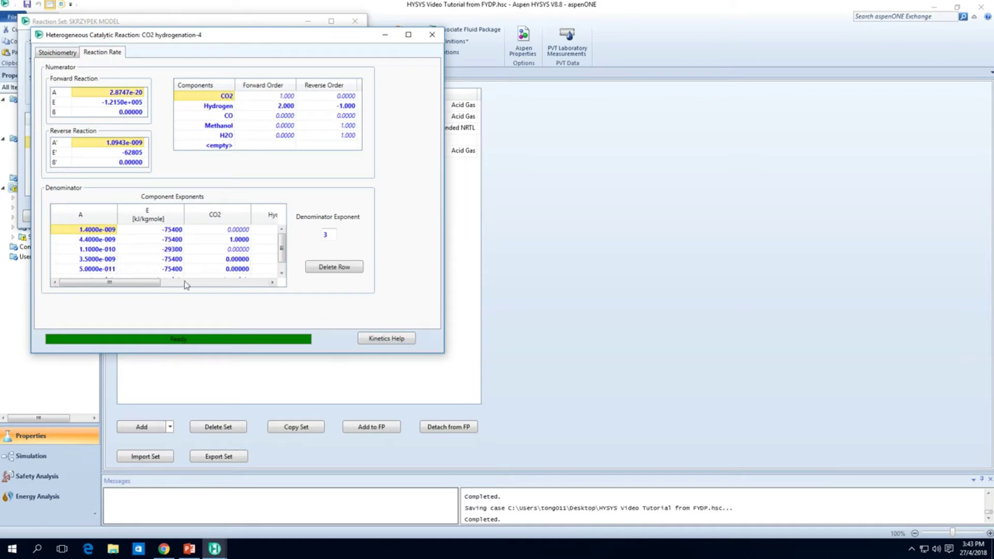
mouse_move(160, 285)
left_mouse_down()
mouse_move(277, 293)
mouse_move(146, 288)
left_mouse_up()
left_click(432, 34)
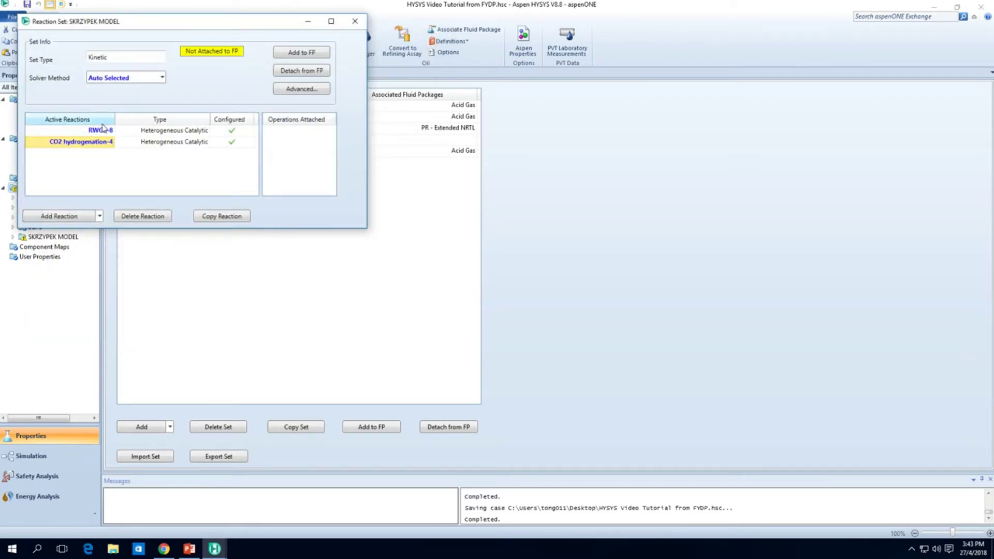
left_click(93, 132)
double_click(93, 132)
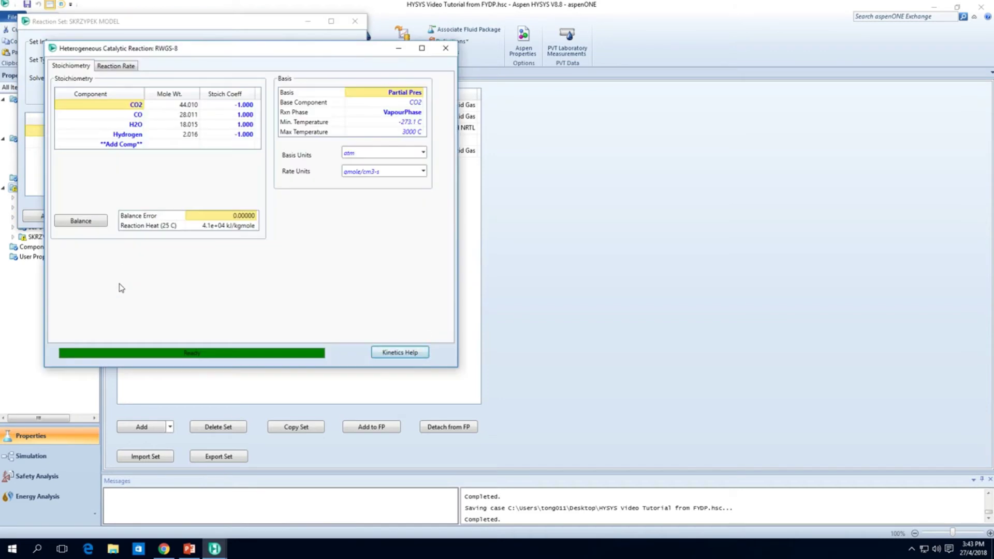
left_click(121, 72)
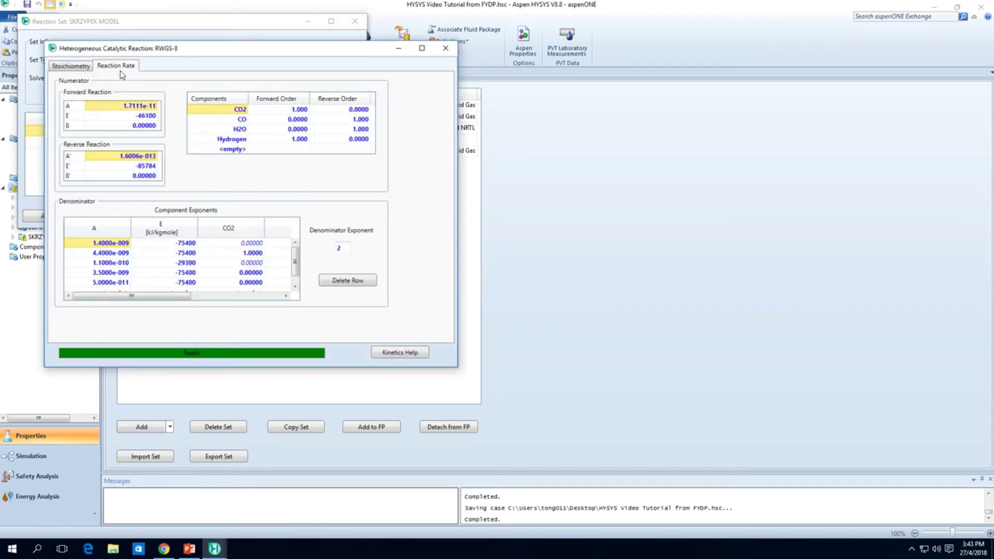
left_click(83, 68)
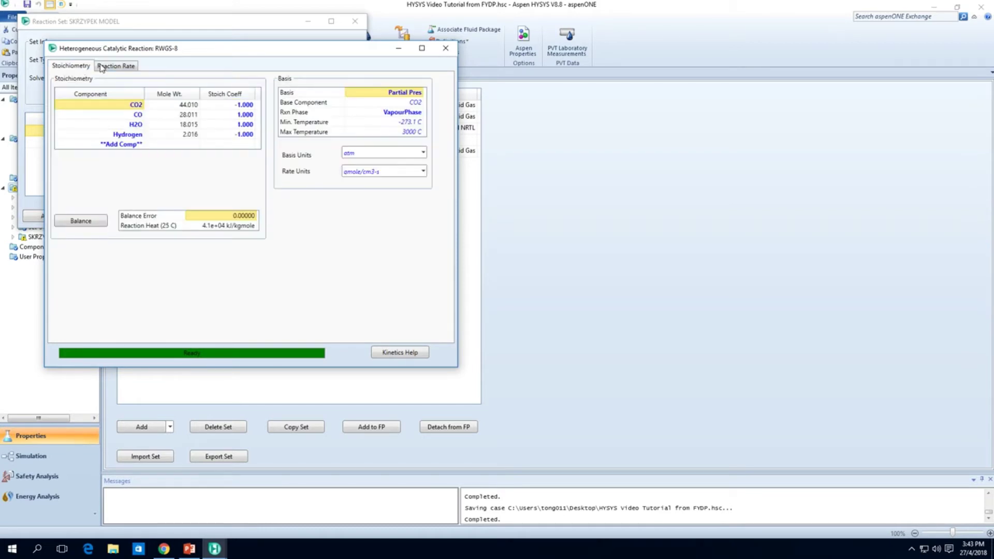
left_click(445, 48)
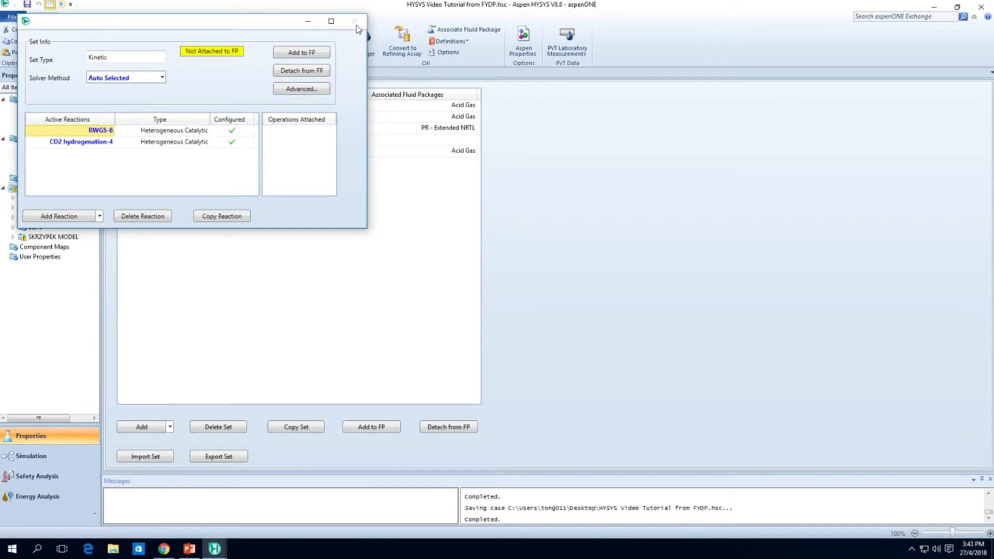
left_click(355, 23)
Reopen SKRZYPEK MODEL and recheck RWGS-8's kinetics and stoichiometry
double_click(198, 140)
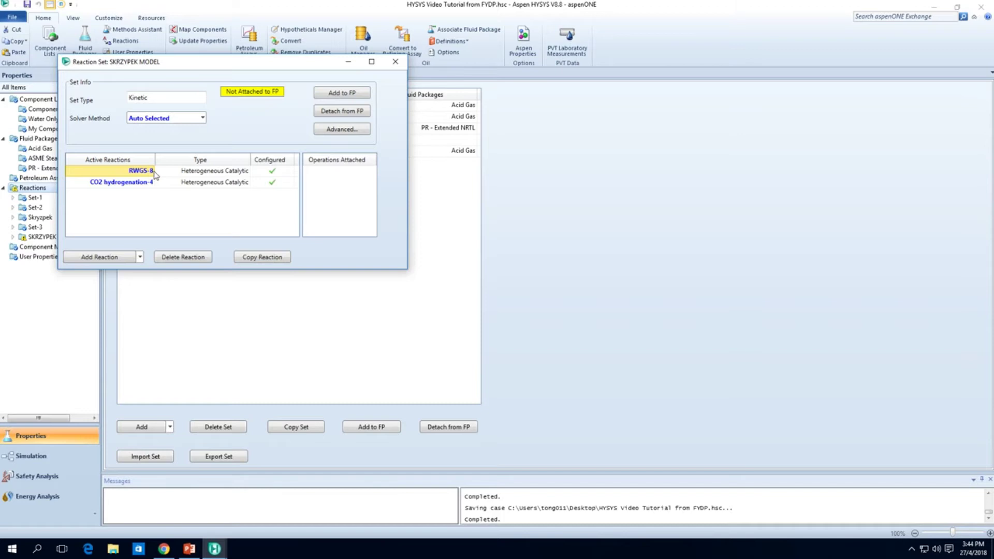
double_click(141, 171)
left_click(143, 92)
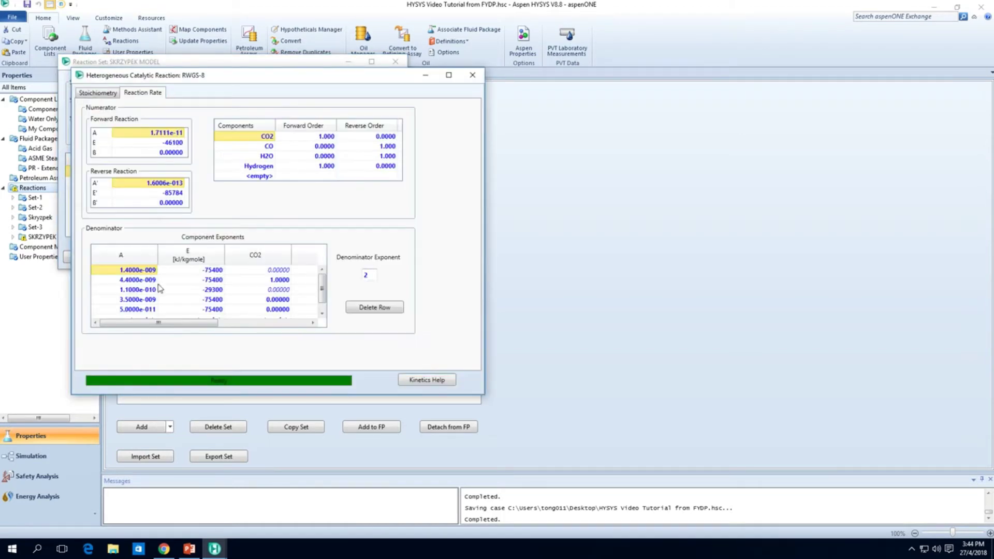
mouse_move(158, 322)
left_mouse_down()
mouse_move(217, 322)
mouse_move(158, 322)
left_mouse_up()
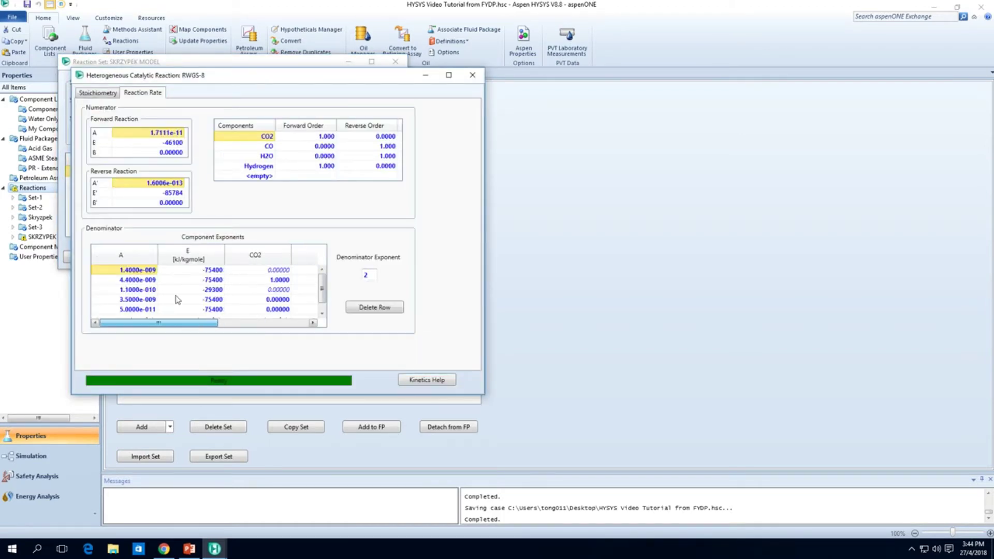
left_click(98, 92)
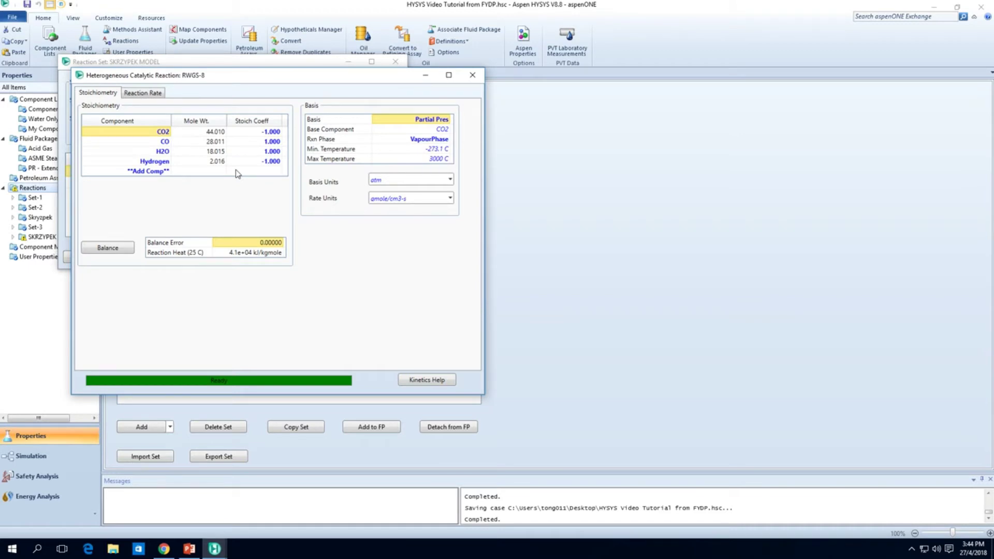
left_click(465, 82)
Close the set, return to the HEN case, and cancel a second SKRZYPEK MODEL export
left_click(393, 62)
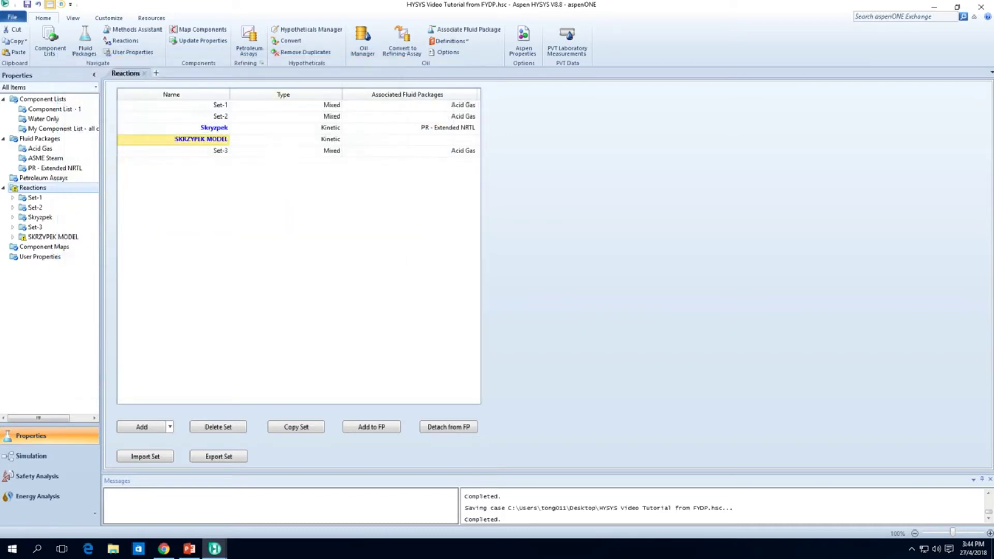
mouse_move(210, 554)
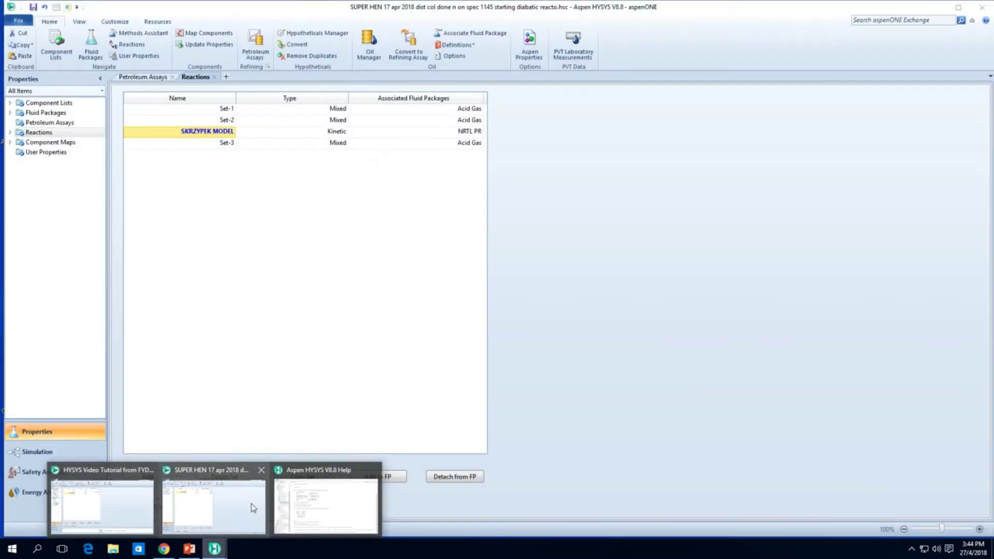
left_click(250, 505)
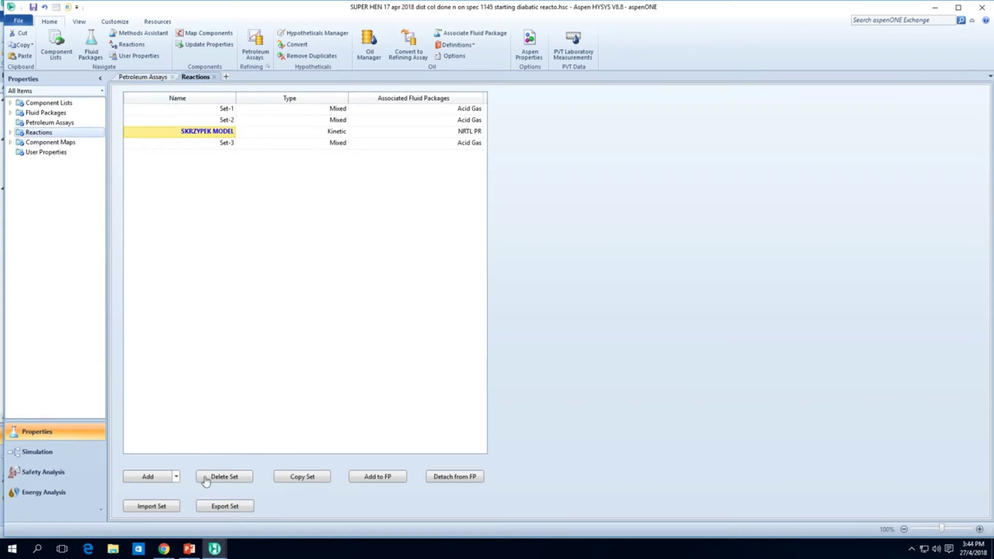
left_click(223, 507)
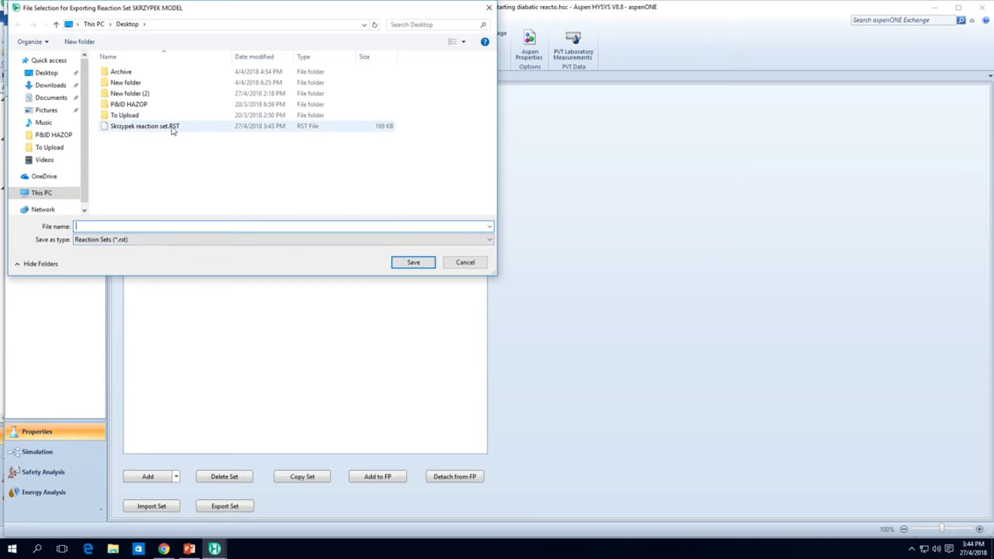
left_click(475, 265)
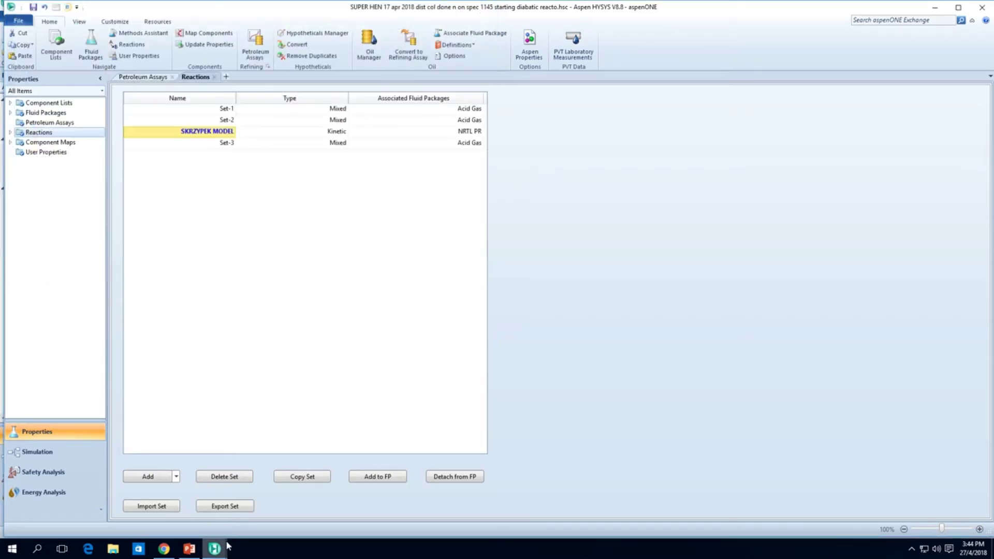
Import Skrzypek reaction set.RST into the tutorial case and select SKRZYPEK MODEL
mouse_move(227, 546)
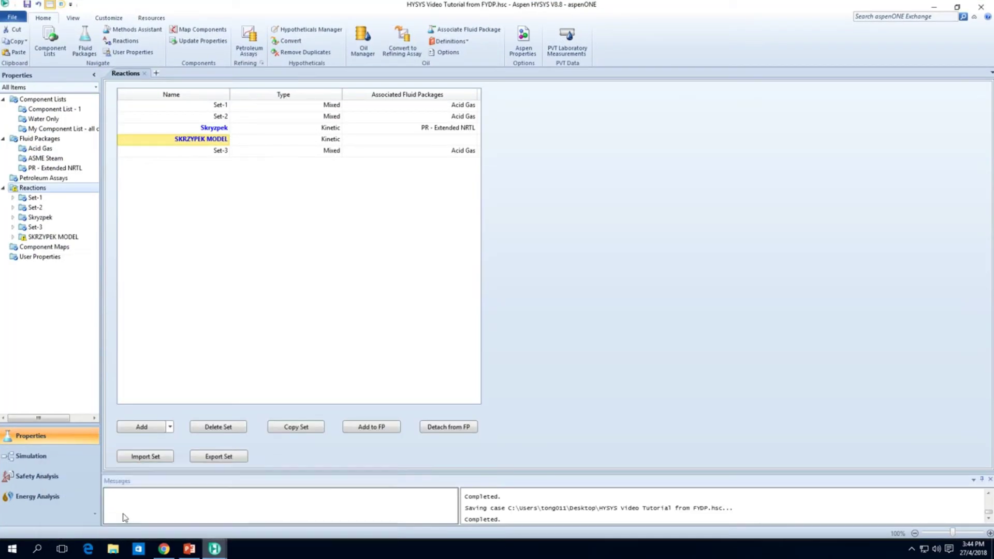
left_click(125, 518)
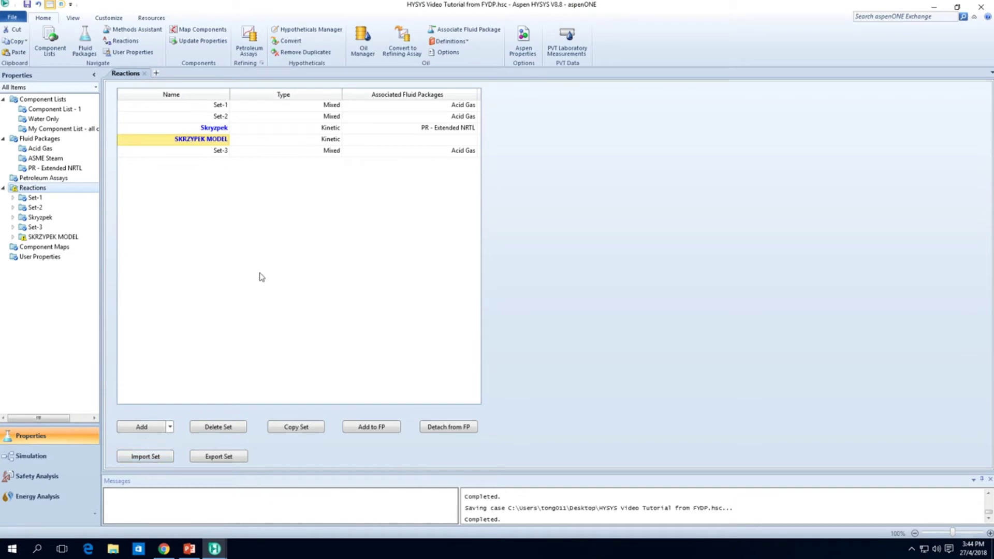
left_click(146, 457)
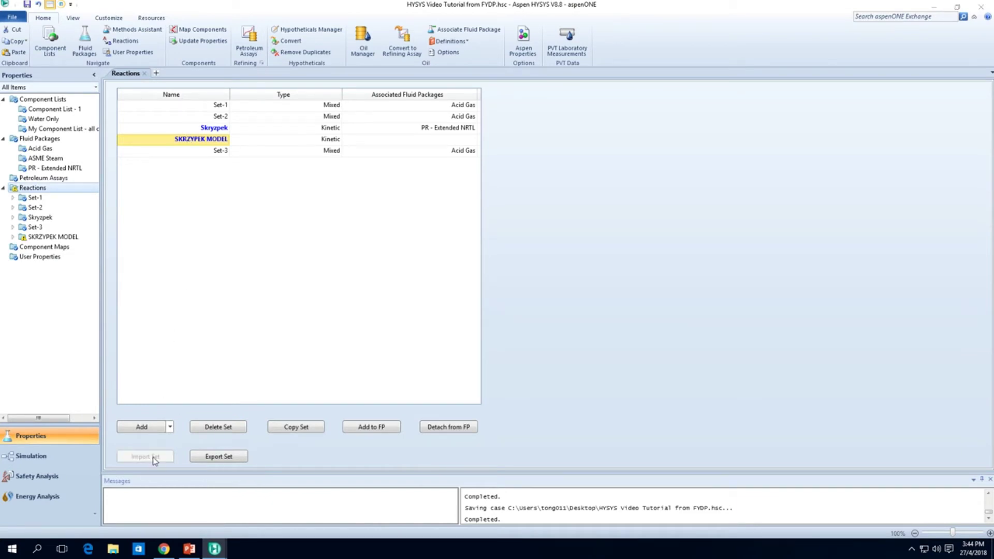
left_click(155, 127)
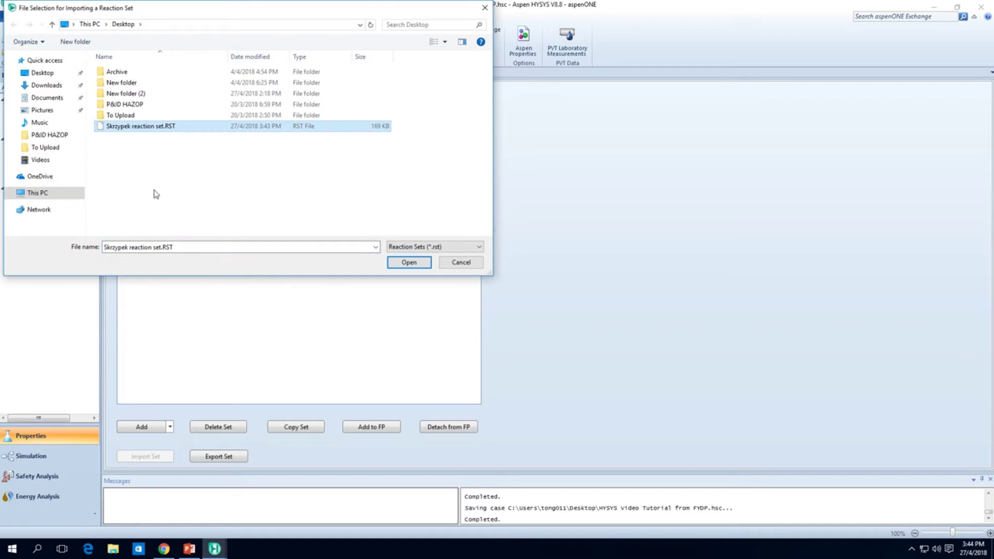
left_click(461, 262)
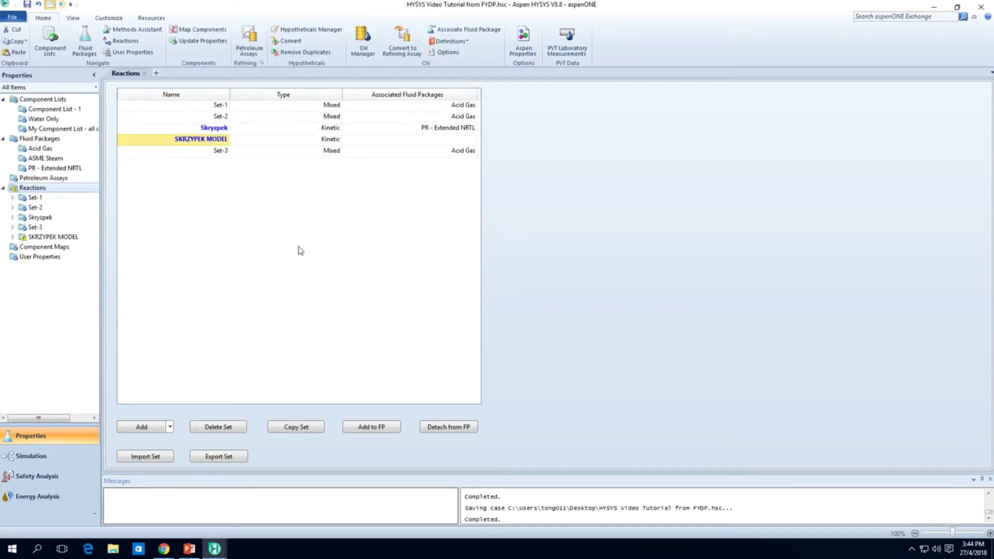
left_click(194, 127)
Attach the SKRZYPEK MODEL set to the PR - Extended NRTL fluid package
double_click(206, 139)
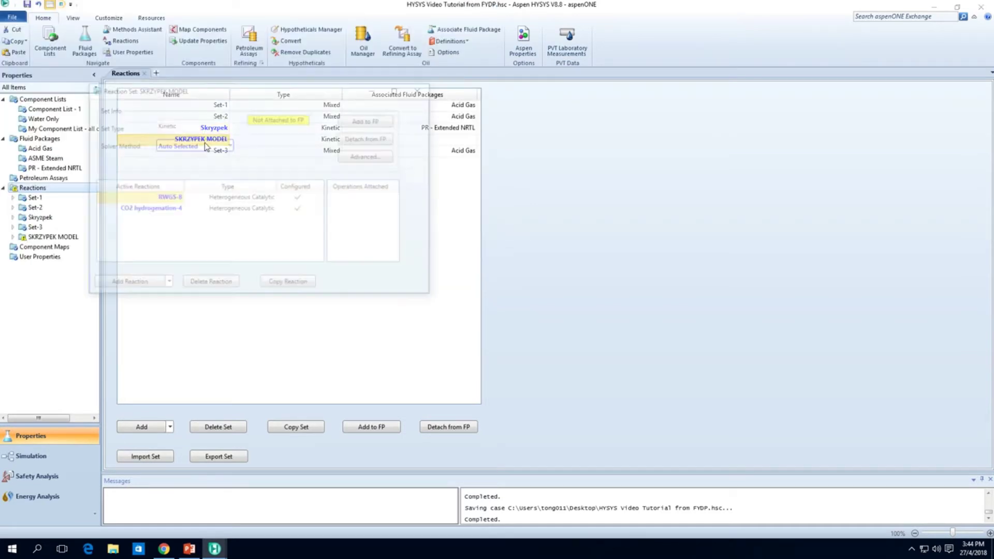
left_click(378, 122)
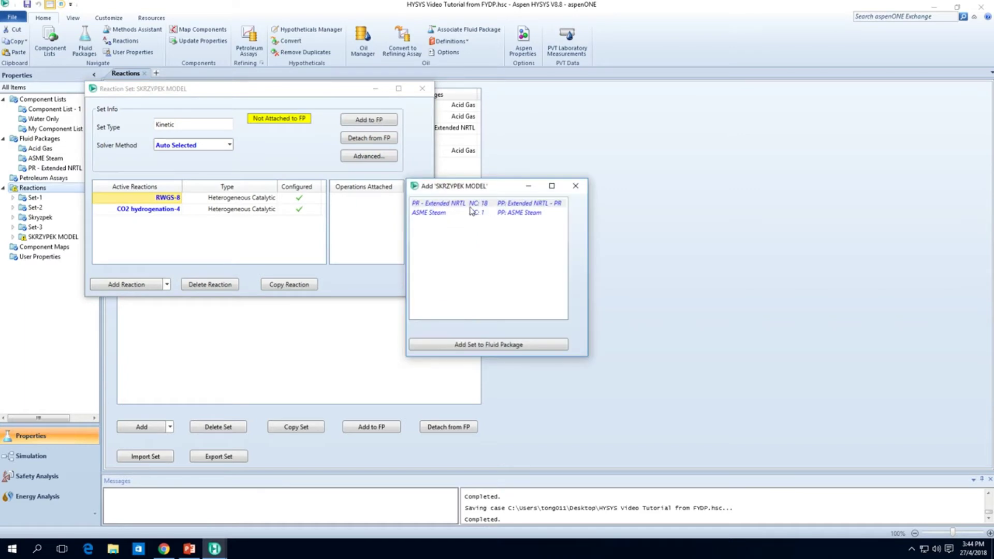
left_click(511, 346)
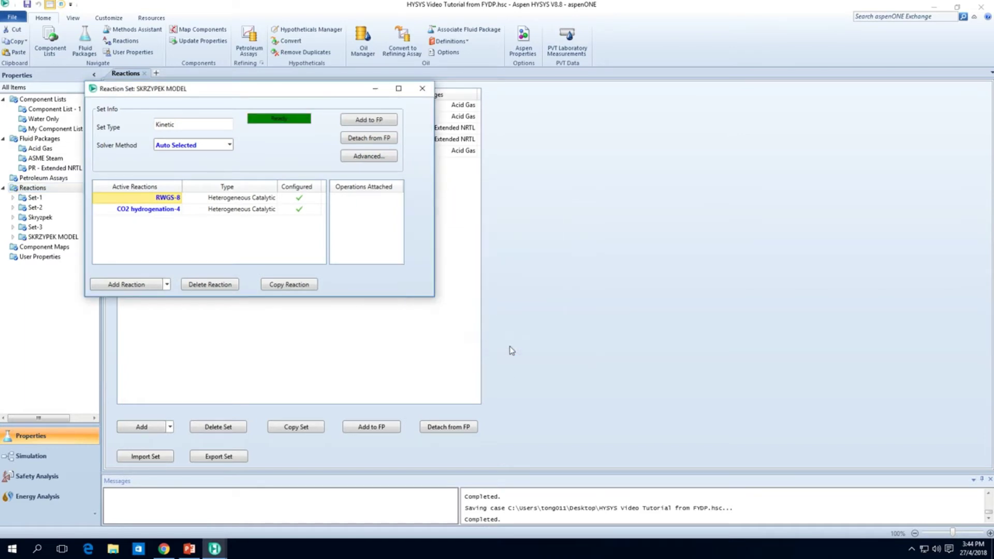
Delete the old Skryzpek reaction set
left_click(422, 88)
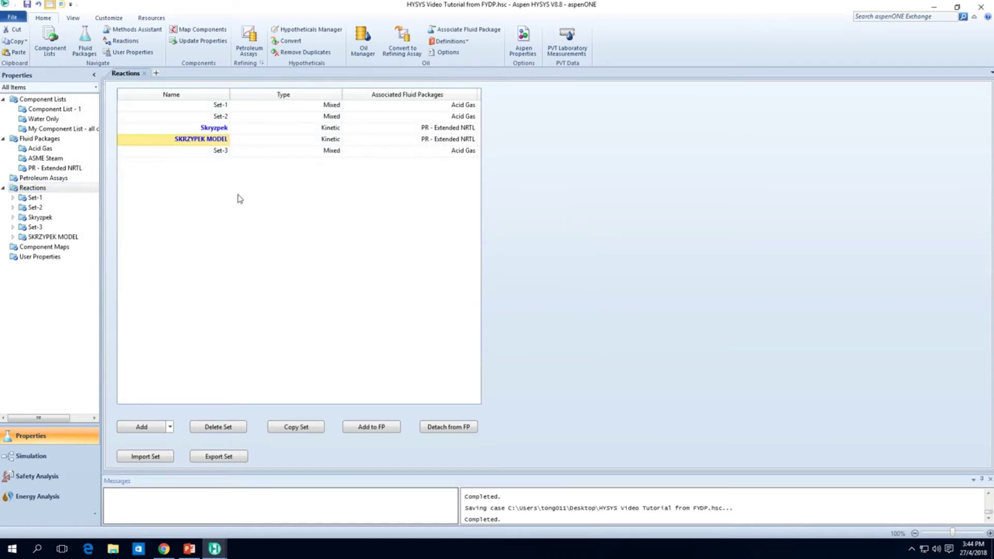
left_click(220, 428)
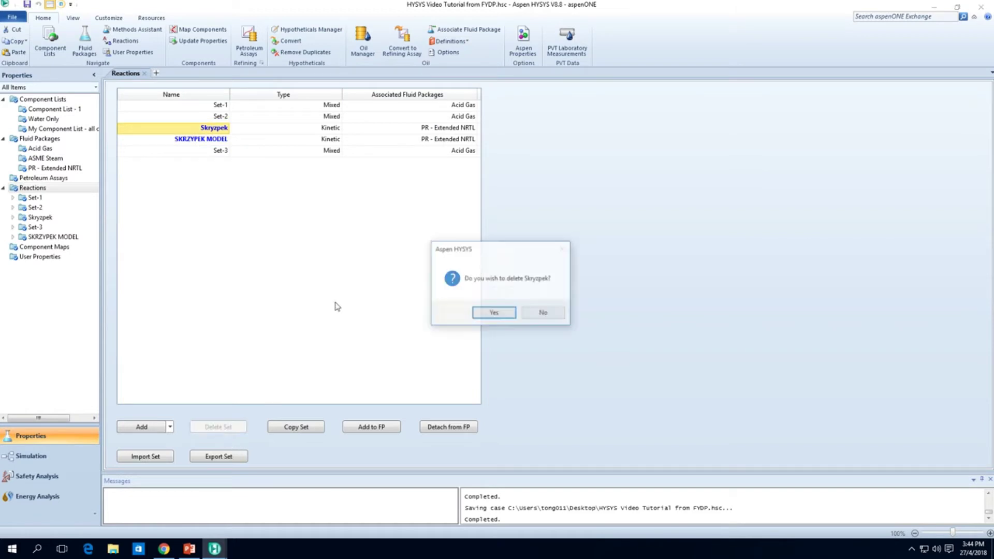
left_click(474, 314)
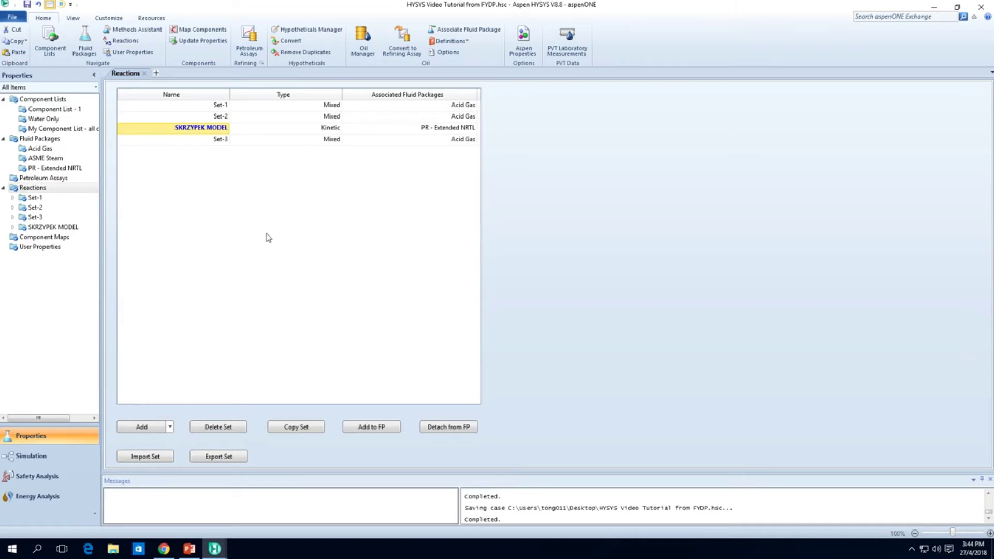
Close the SUPER HEN case without saving changes
mouse_move(215, 547)
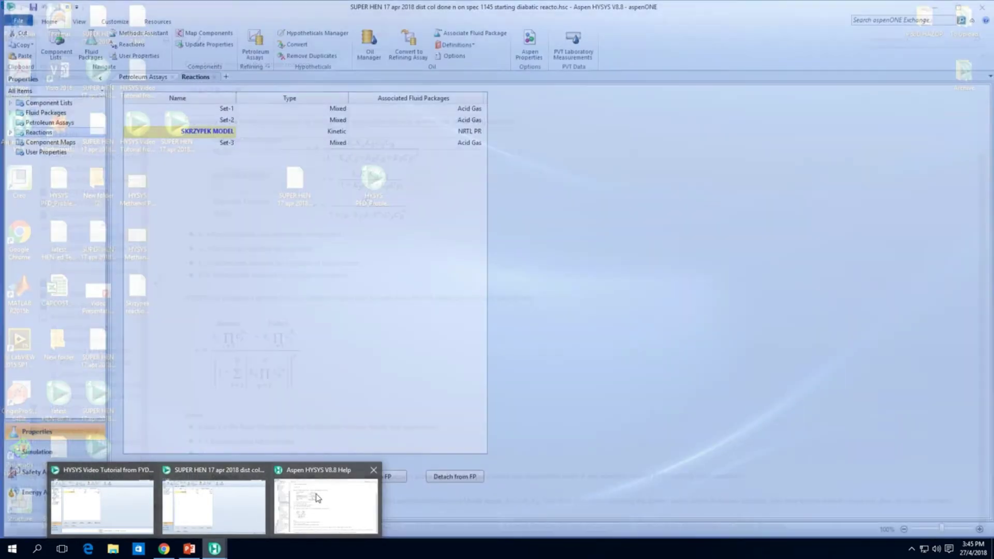
left_click(318, 498)
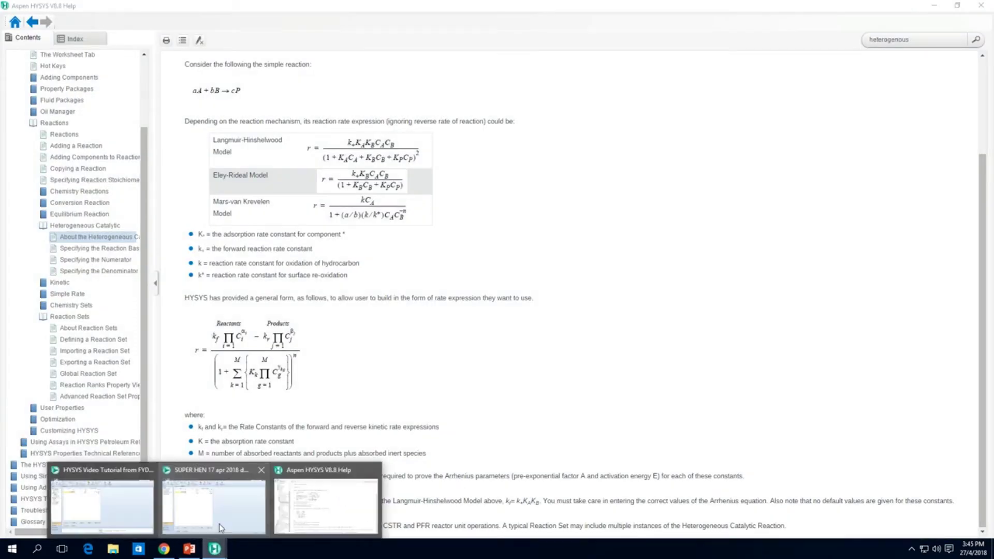
left_click(219, 524)
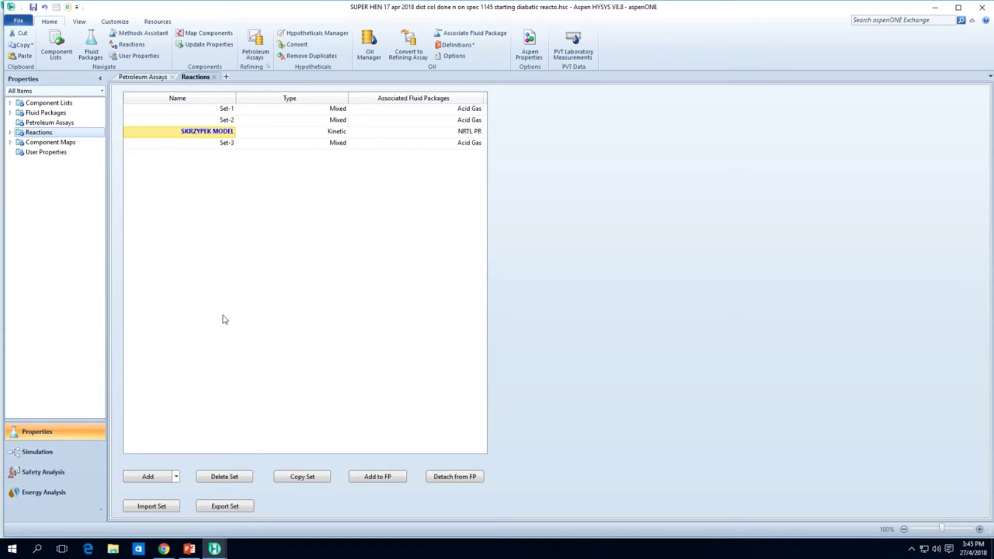
left_click(983, 7)
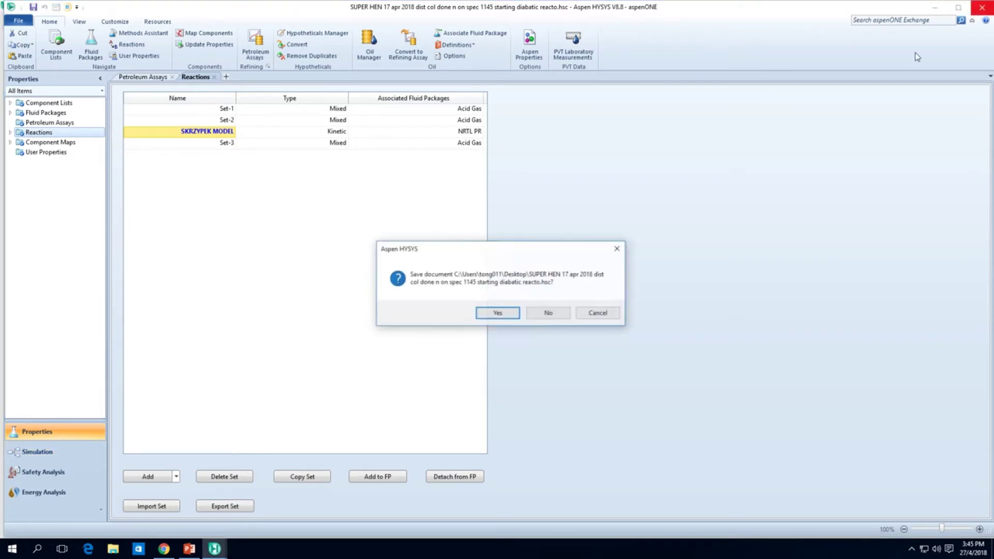
left_click(548, 313)
In the tutorial case, go to the empty Simulation main flowsheet
mouse_move(215, 548)
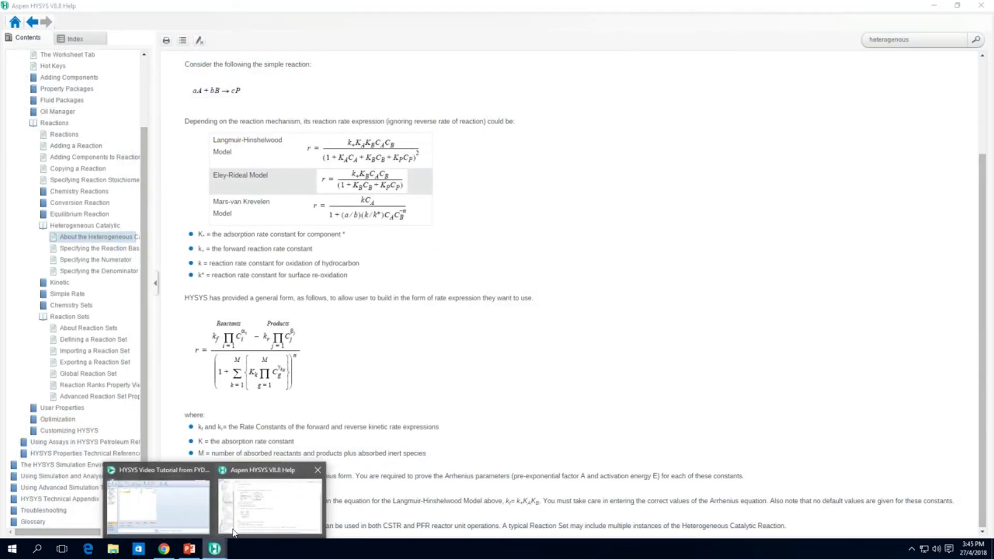
left_click(163, 516)
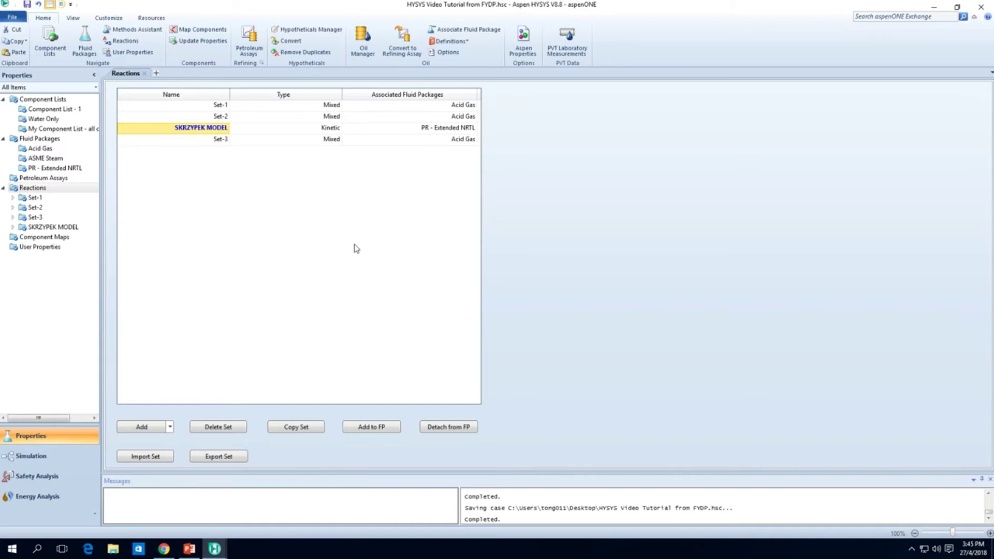
left_click(36, 457)
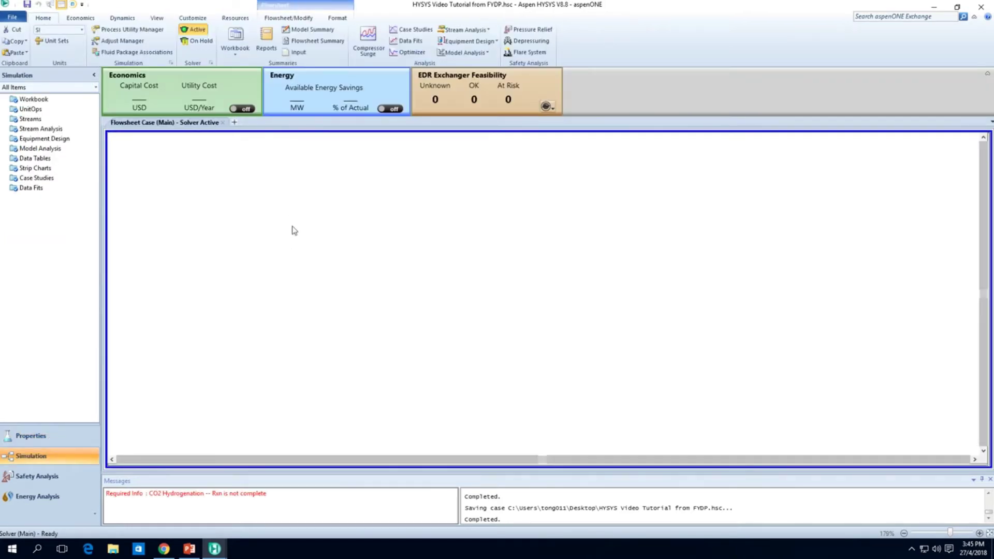
left_click(81, 435)
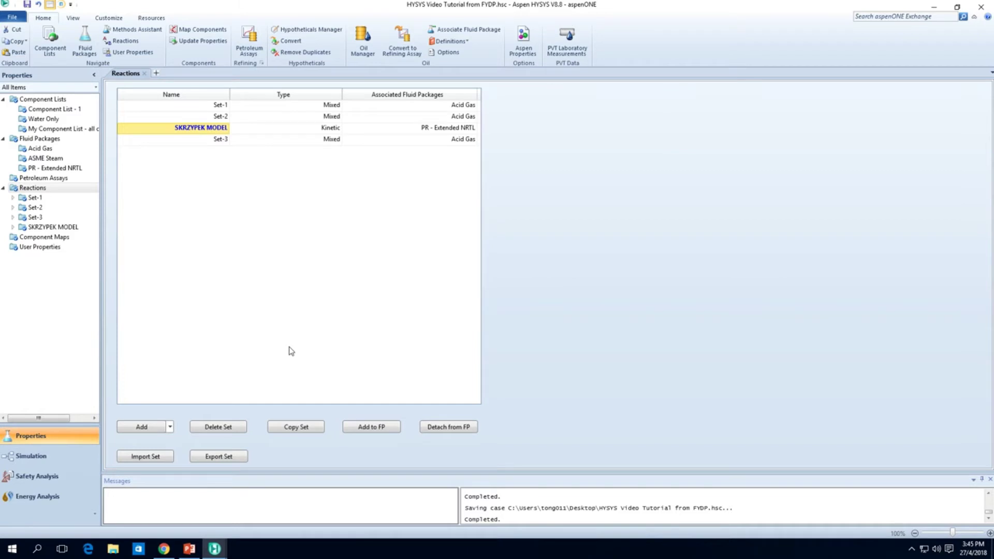
left_click(70, 459)
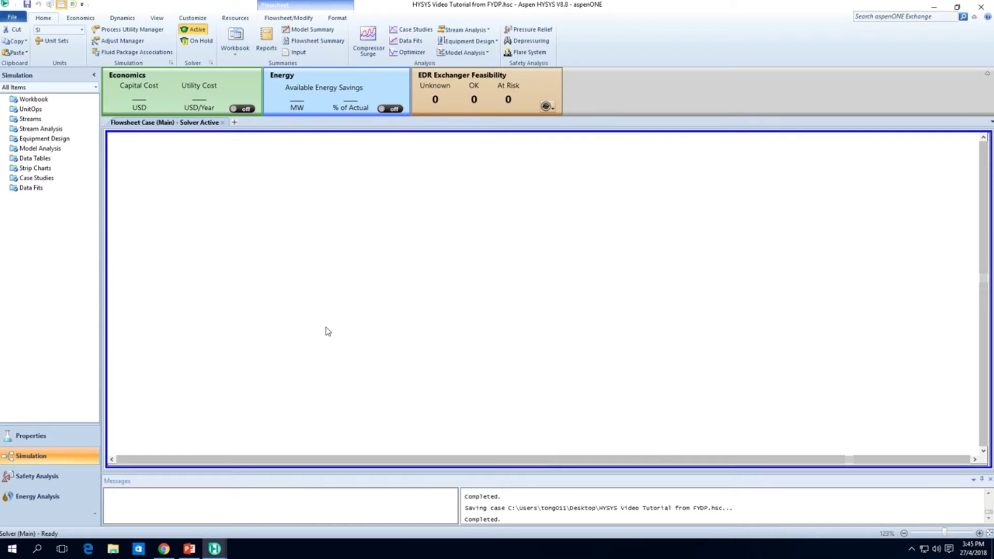
Place a material stream from the F4 palette, name it 'Reactor Reactants', and reopen it
key("F4")
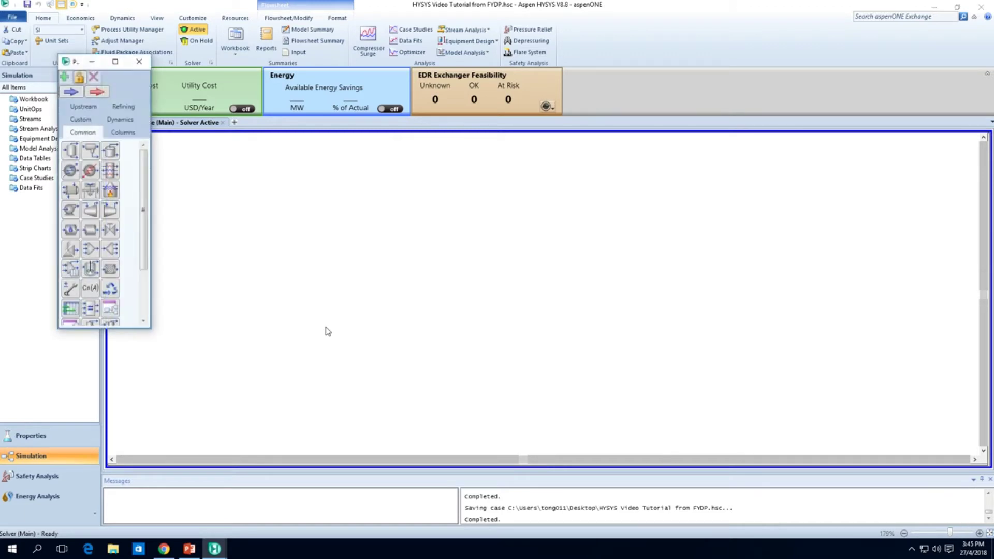
left_click(79, 96)
left_click(267, 244)
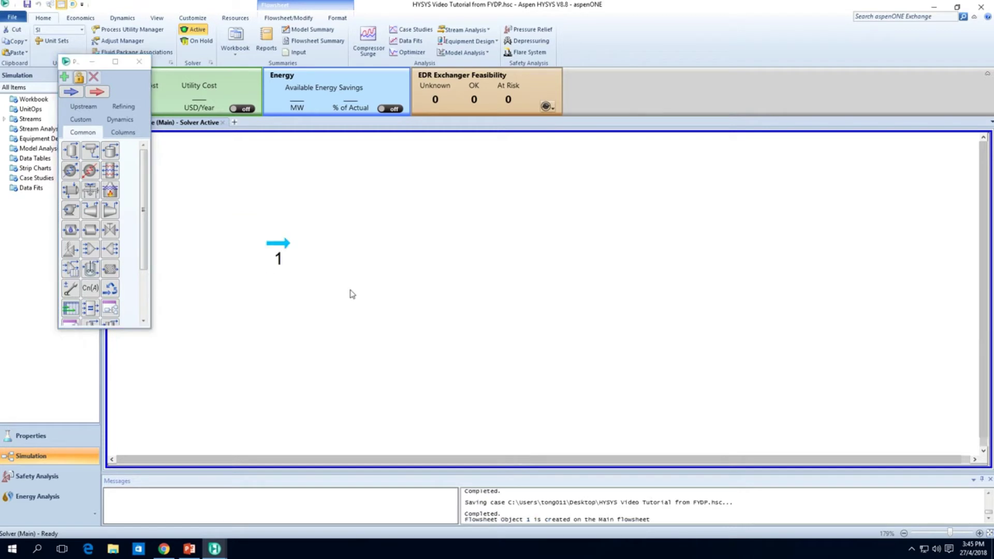
double_click(272, 248)
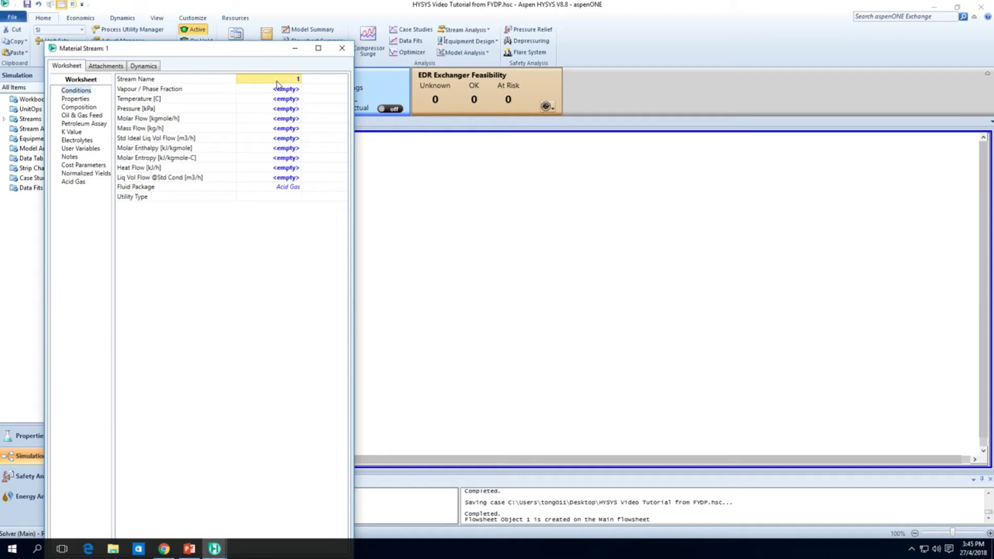
type("Reactor Reactants")
key("Return")
left_click(342, 47)
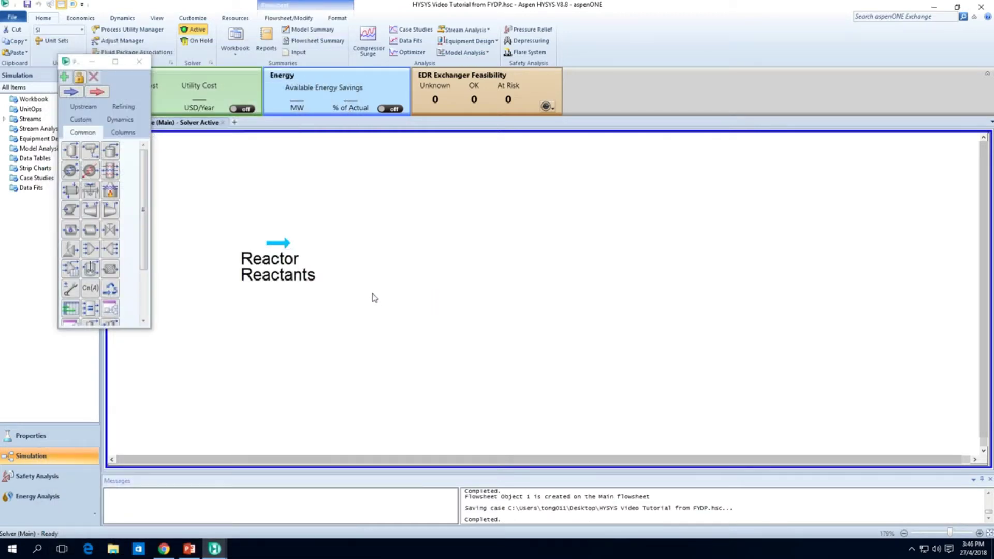
double_click(274, 260)
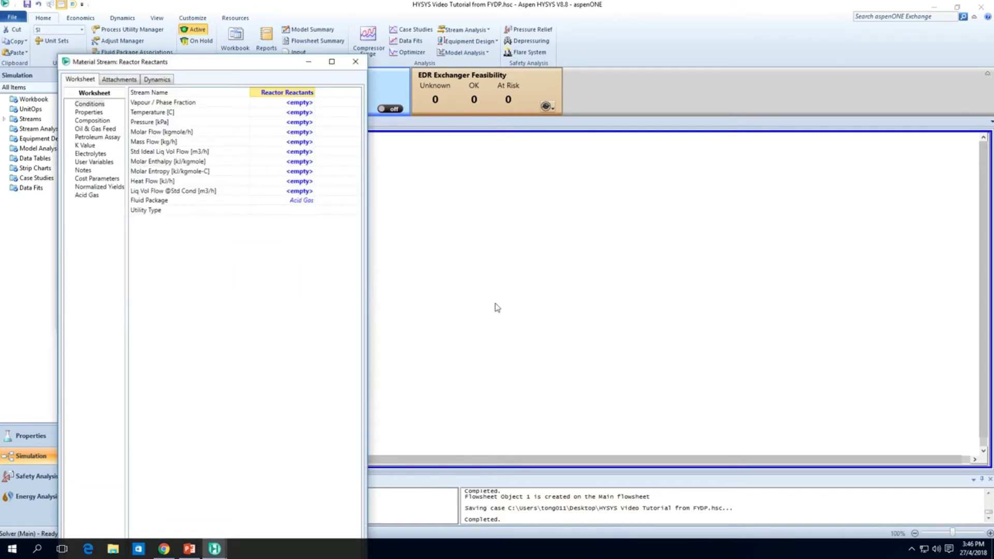
Enter Reactor Reactants mole fractions of 0.17 CO2 and 0.83 Hydrogen, with all other components zero
left_click(93, 121)
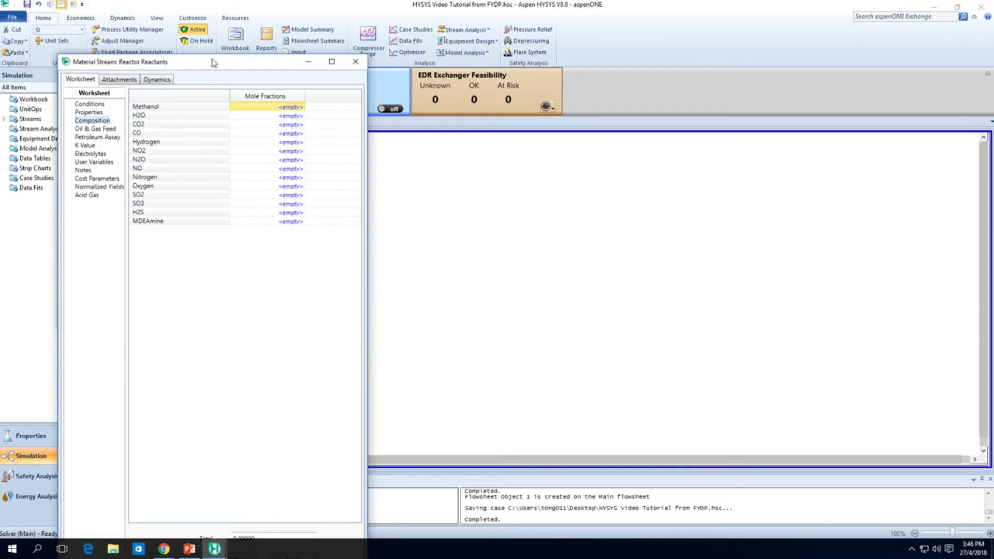
left_click_drag(212, 63, 203, 16)
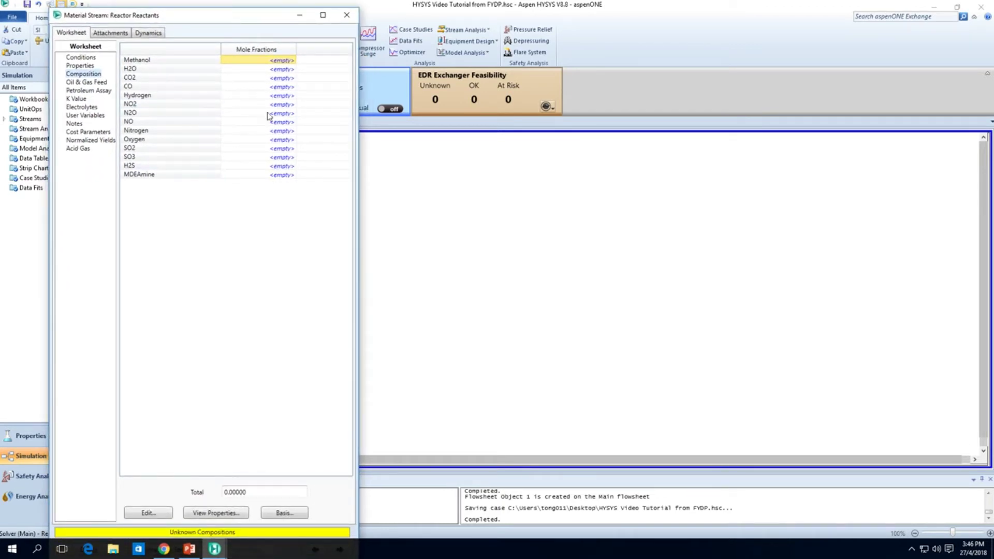
left_click(284, 79)
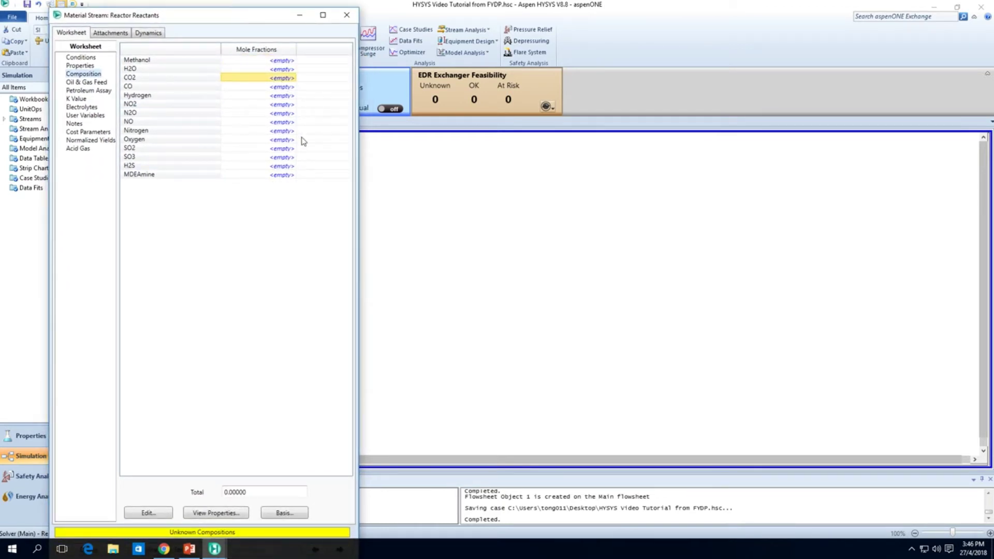
key("F2")
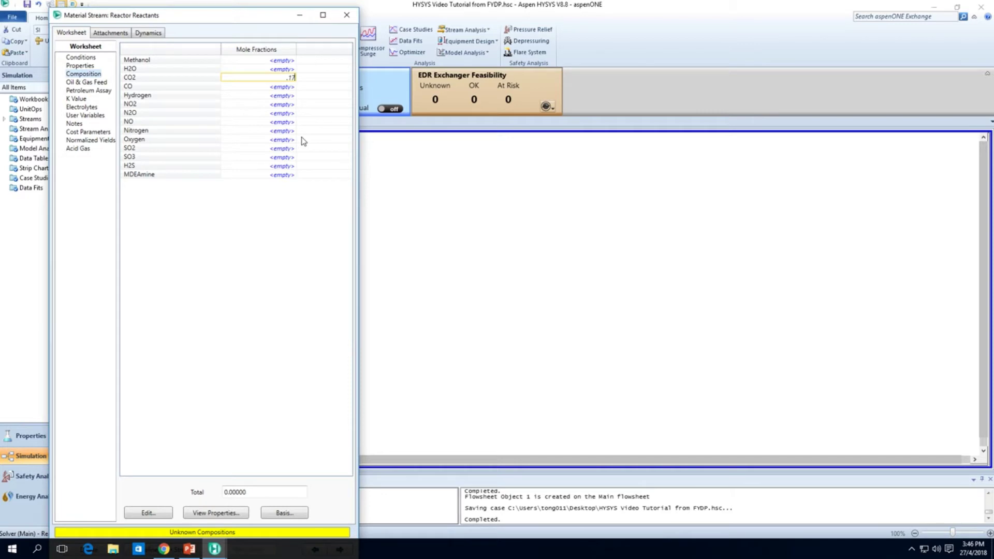
key("Return")
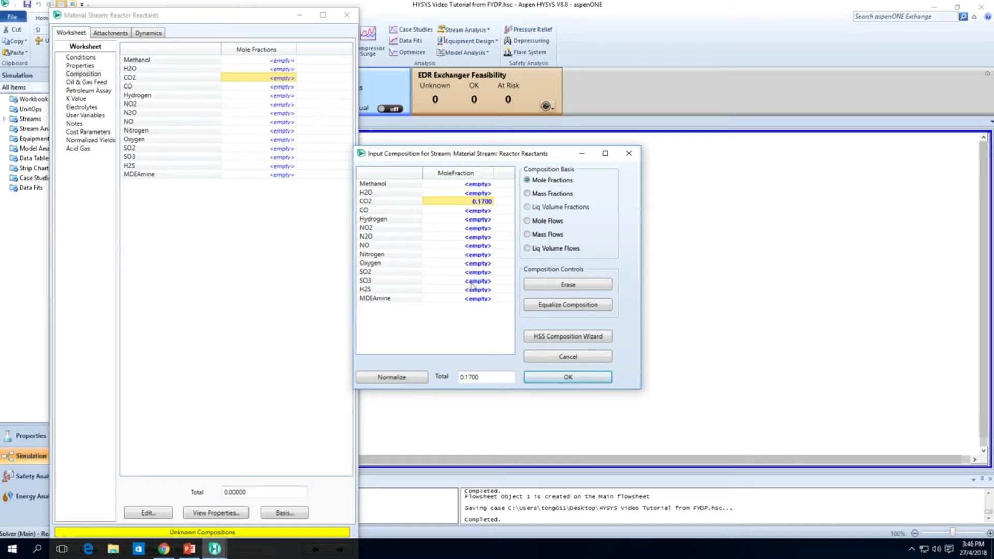
left_click(476, 223)
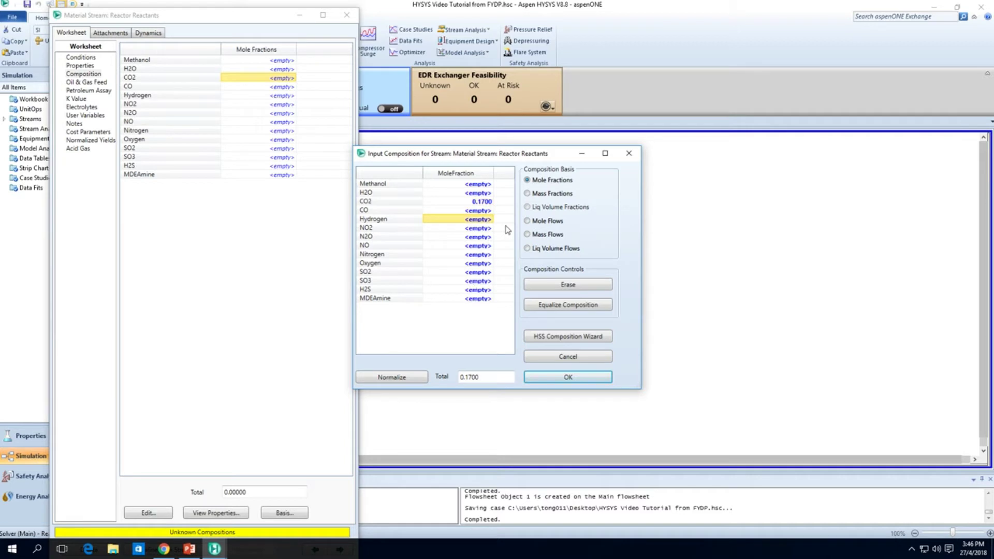
key("F2")
type(".83")
key("Return")
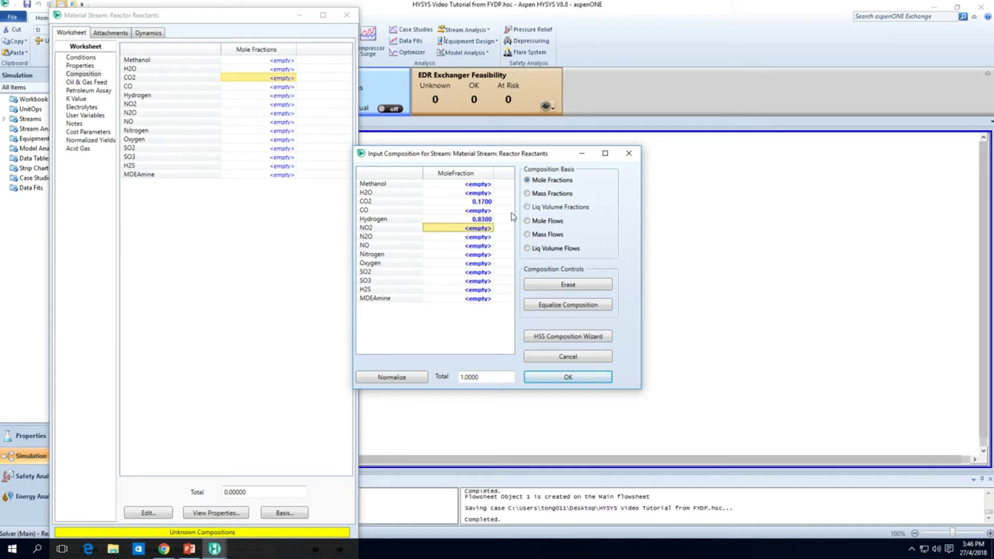
left_click(485, 203)
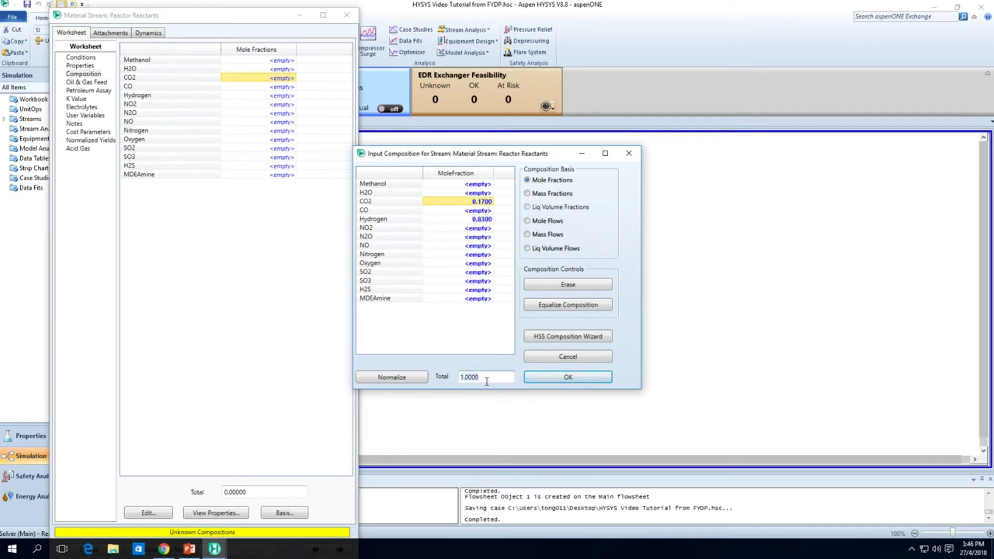
left_click(409, 377)
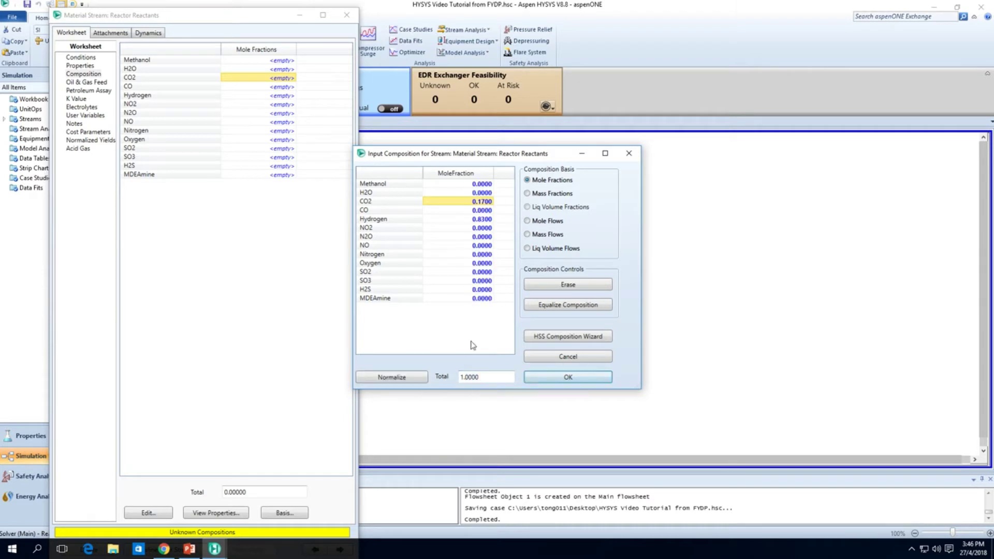
left_click(560, 378)
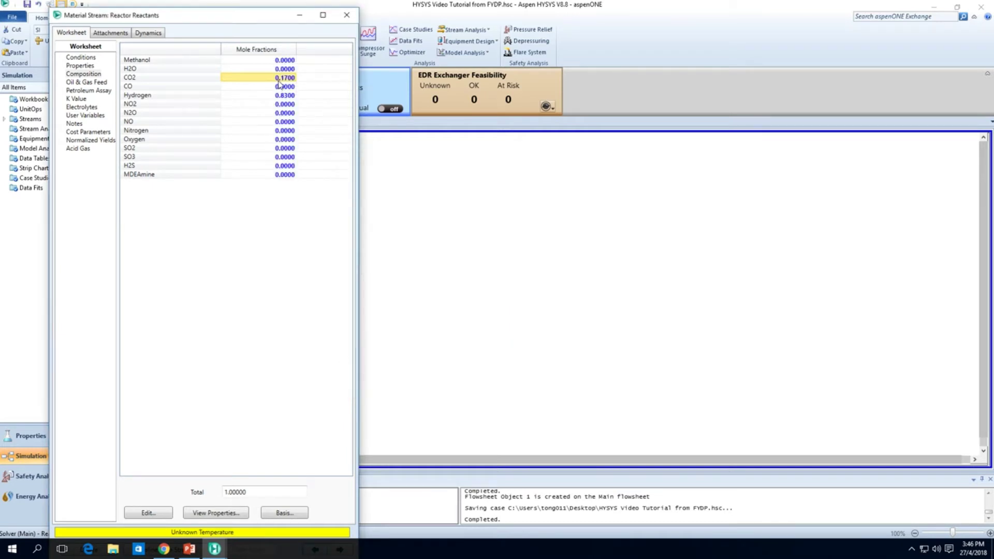
Close the stream, then reopen it to review the entered composition and close it again
left_click(79, 58)
left_click(347, 15)
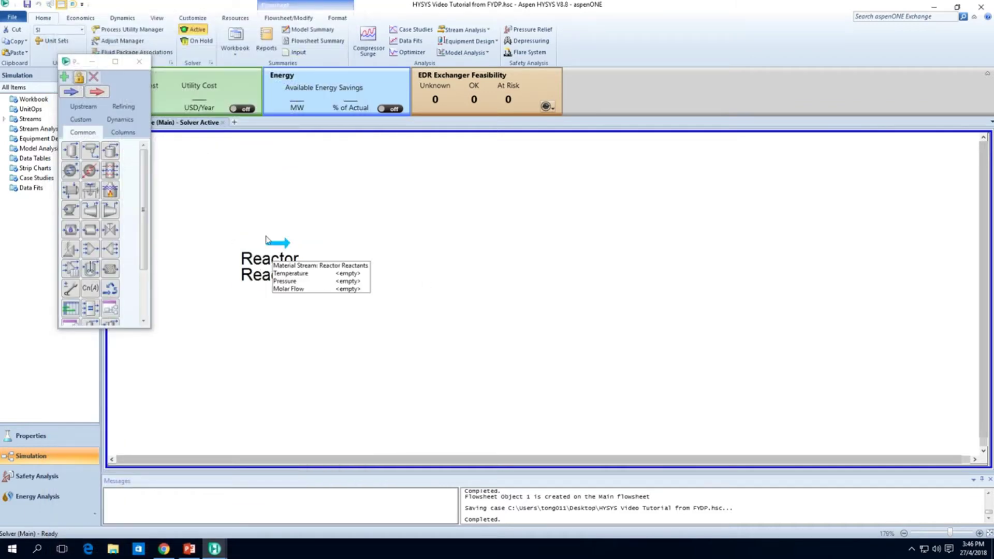
left_click(139, 62)
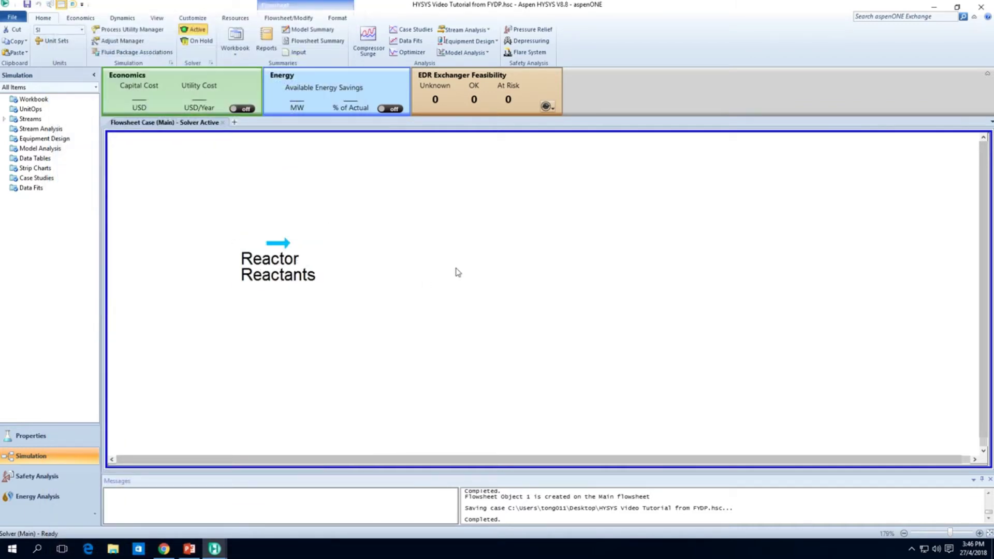
double_click(286, 243)
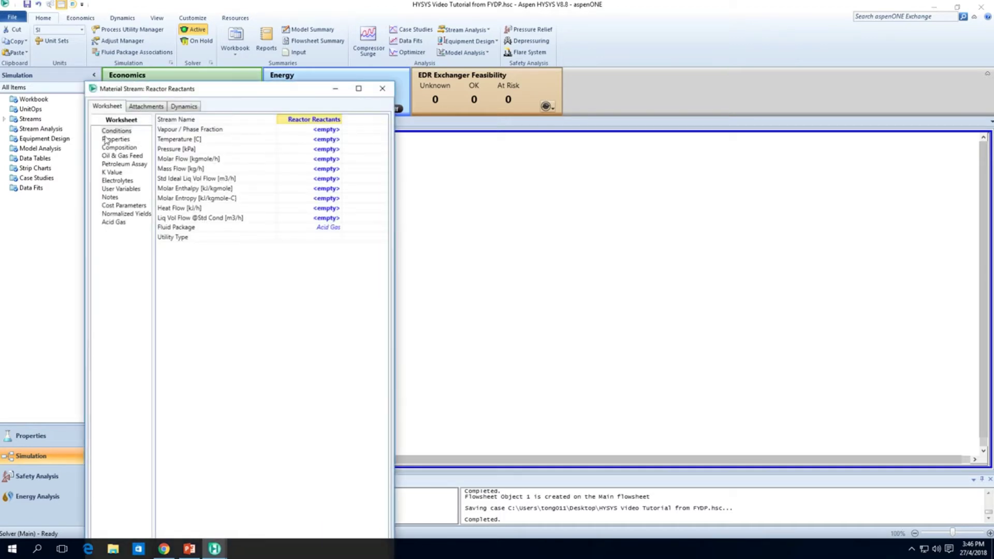
left_click(120, 148)
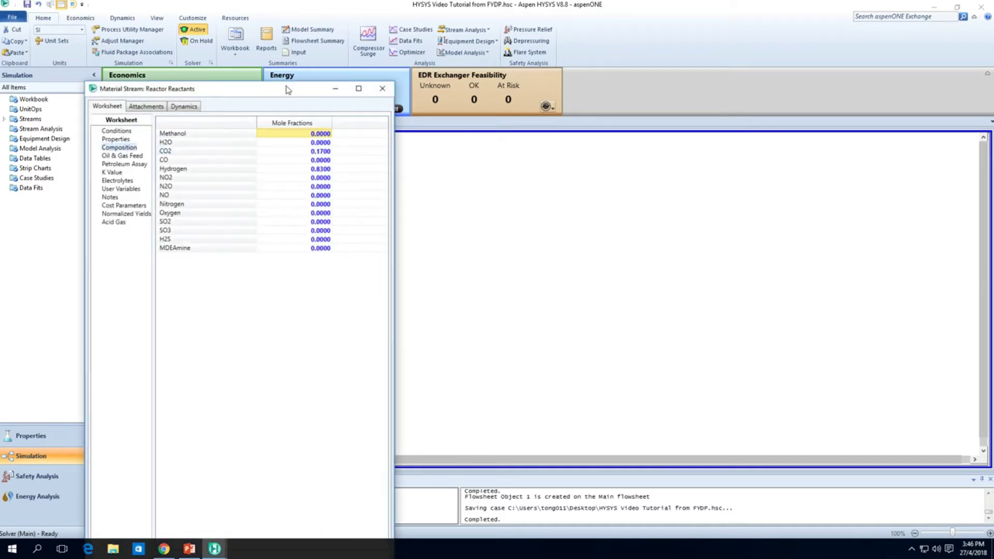
left_click_drag(287, 90, 274, 20)
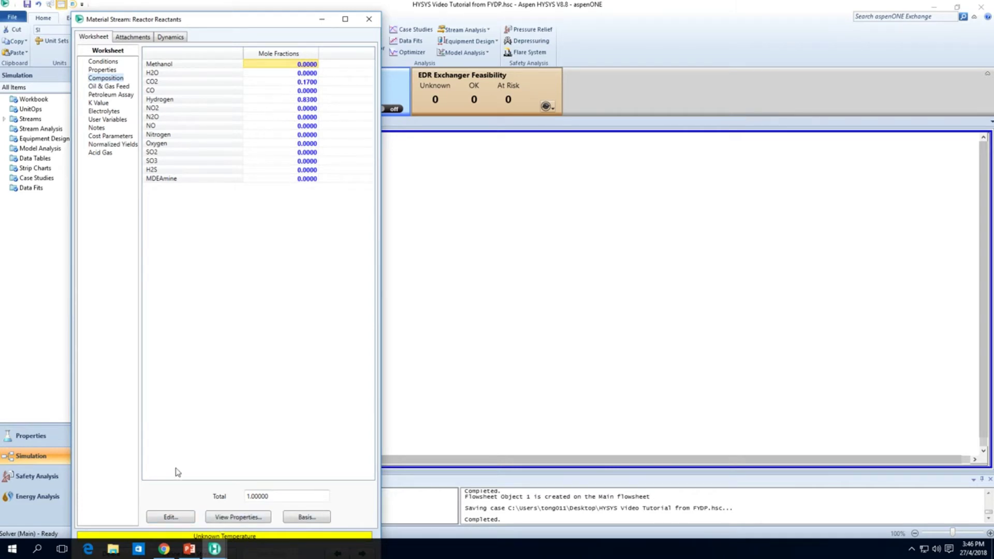
left_click(171, 517)
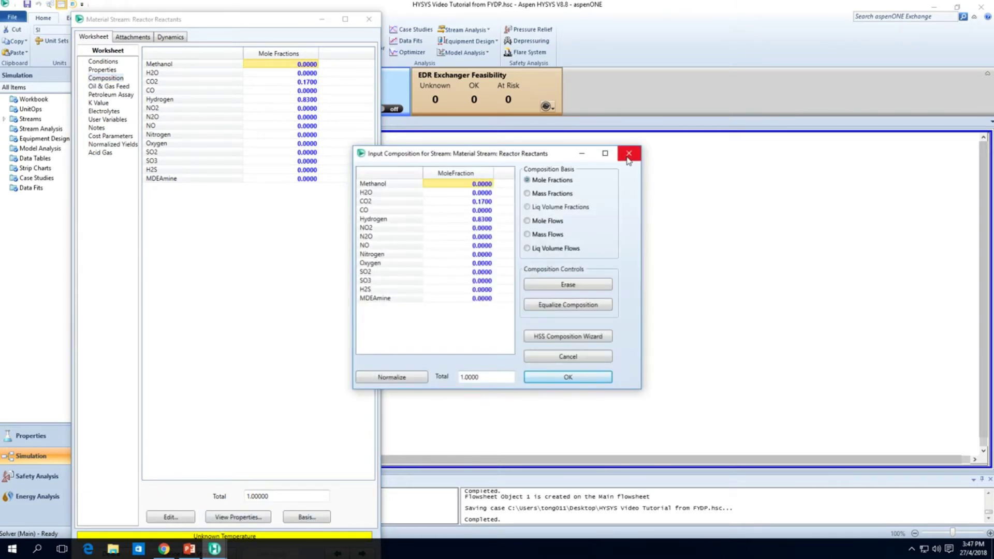
key("Down")
key("Down")
key("Down")
key("Down")
key("Down")
key("Down")
key("Down")
key("Down")
key("Down")
key("Down")
key("Down")
key("Down")
key("Down")
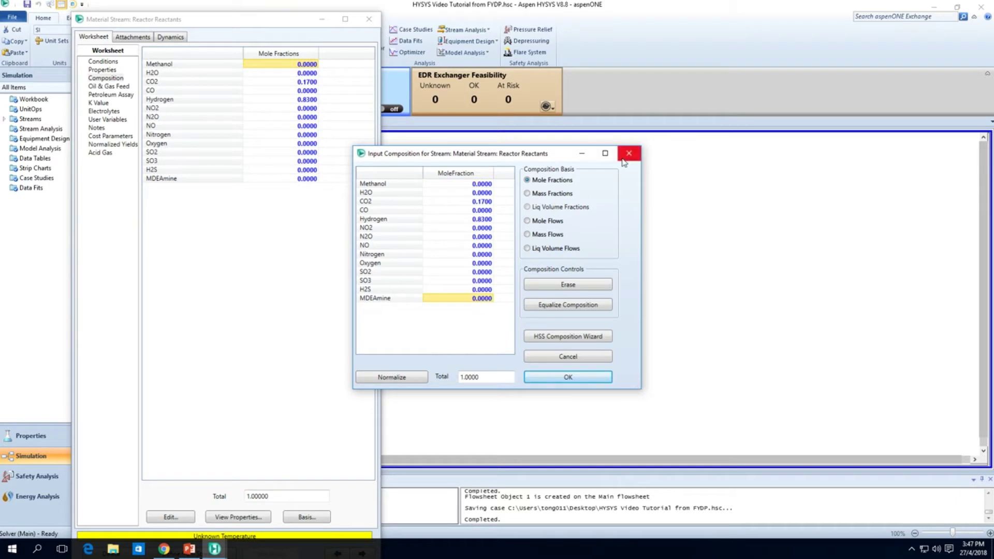
left_click(626, 157)
left_click(369, 19)
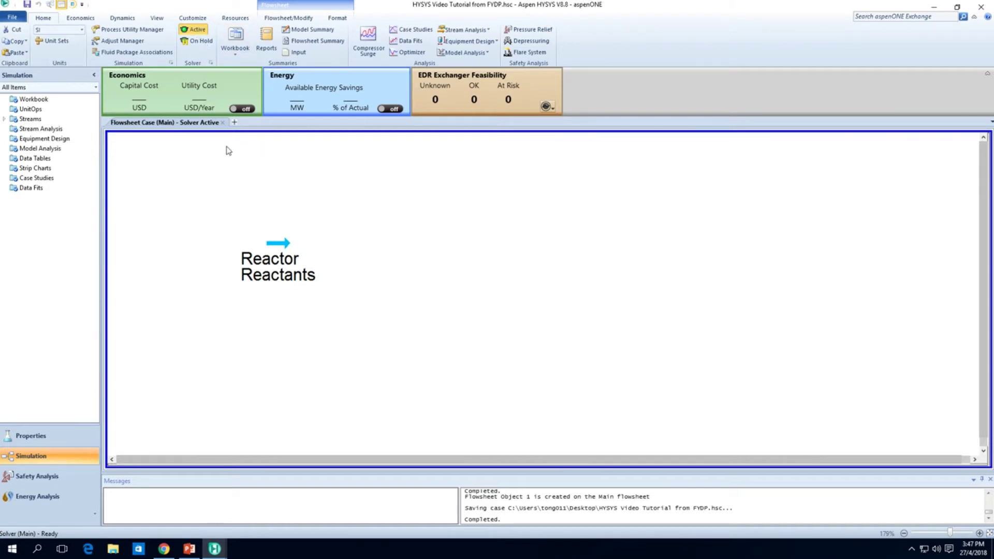
Add a test material stream 1 from the object palette, then delete it
key("F4")
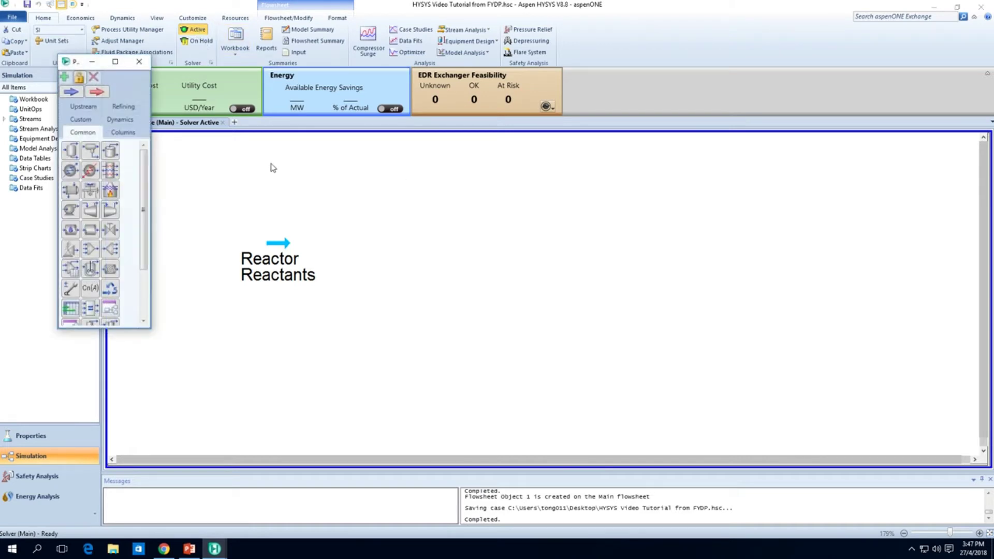
left_click(76, 96)
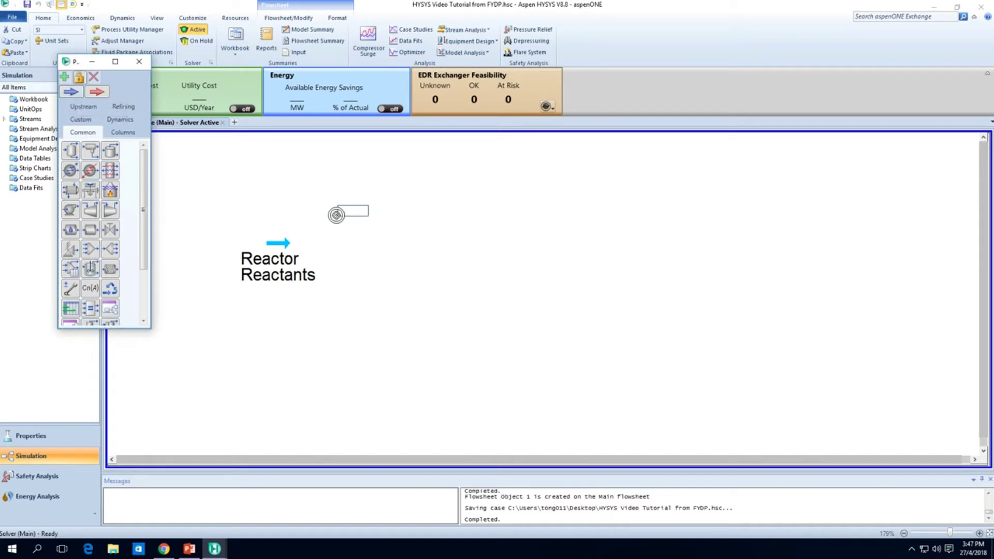
left_click(339, 213)
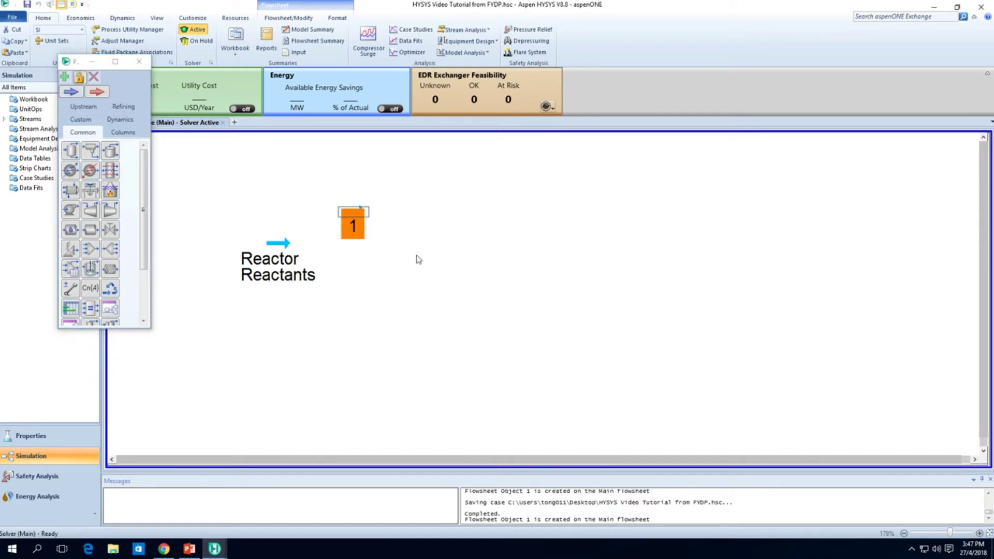
key("Delete")
key("Return")
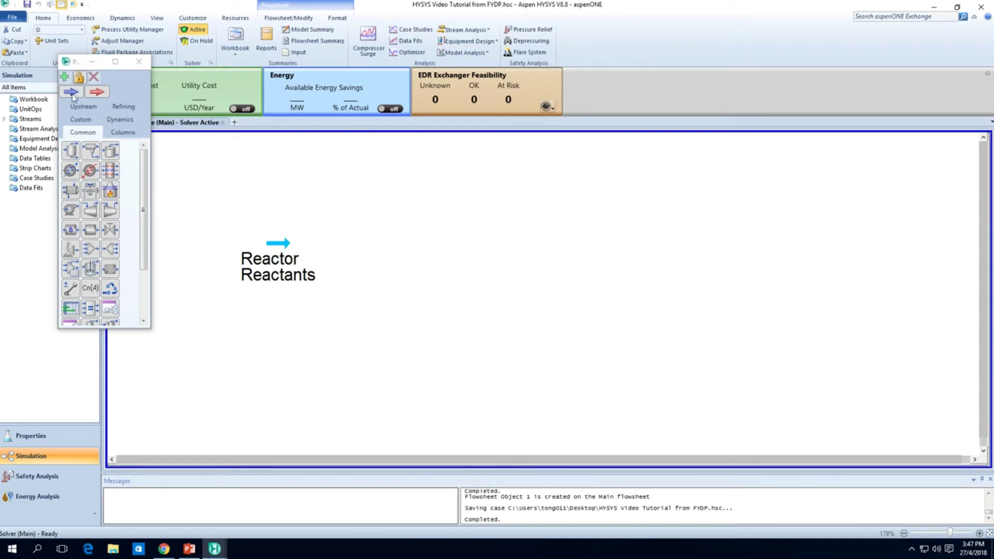
left_click(136, 63)
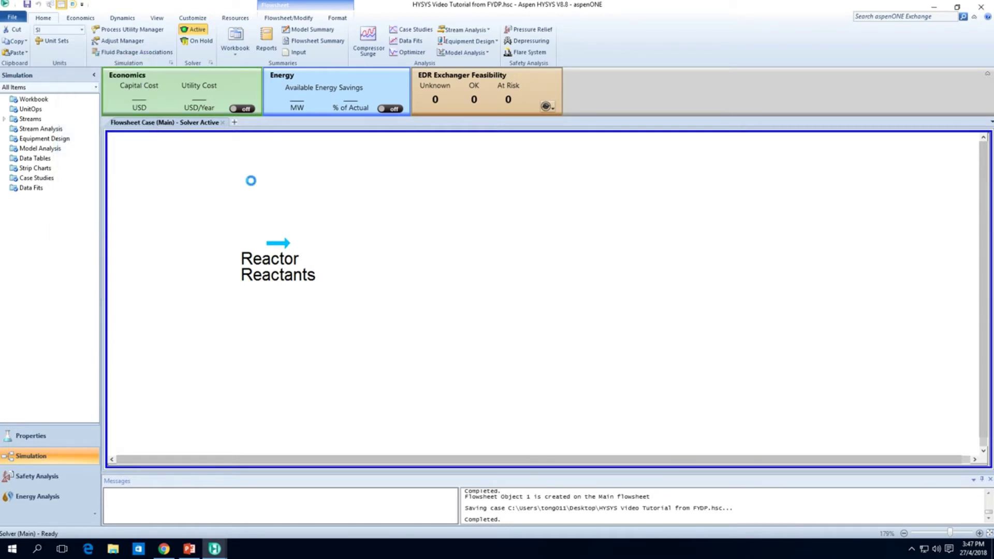
Browse the object palette and the Flowsheet/Modify, Format and Home ribbon tabs, ending with the palette open
key("F4")
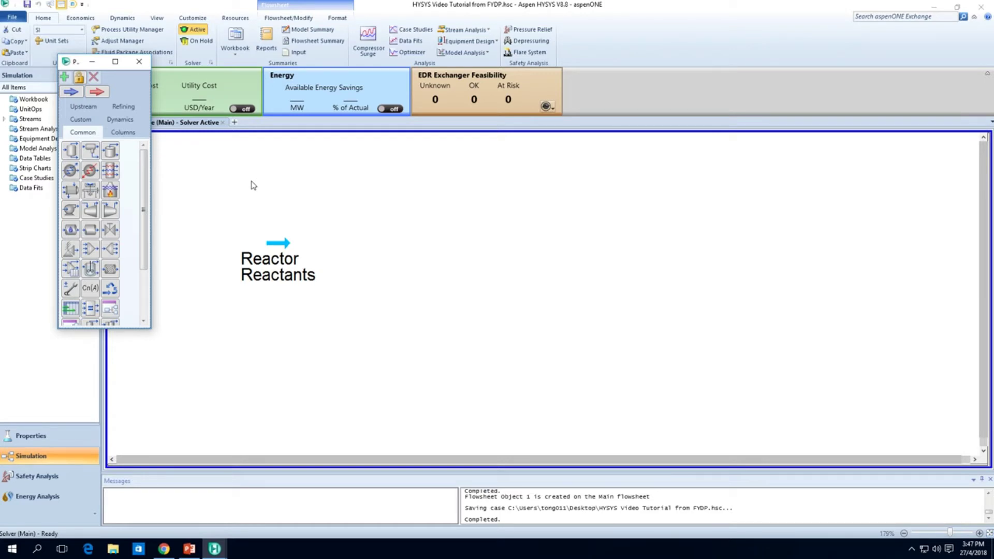
left_click_drag(144, 267, 143, 317)
left_click(143, 145)
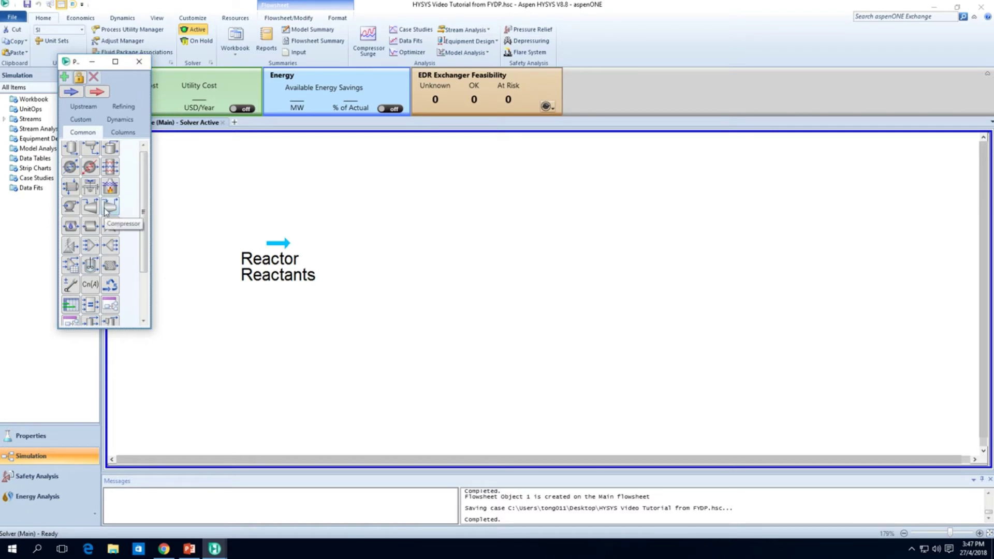
left_click(139, 62)
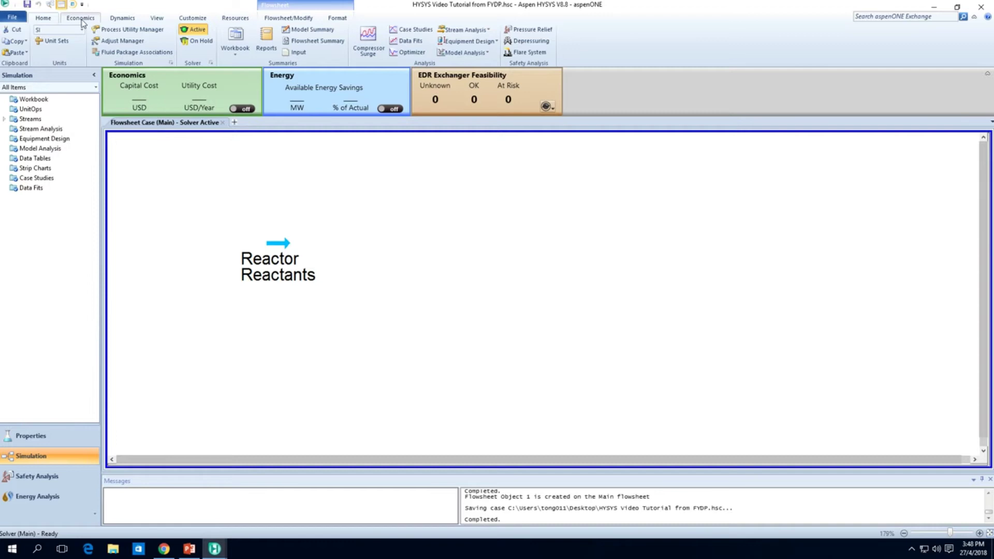
left_click(291, 18)
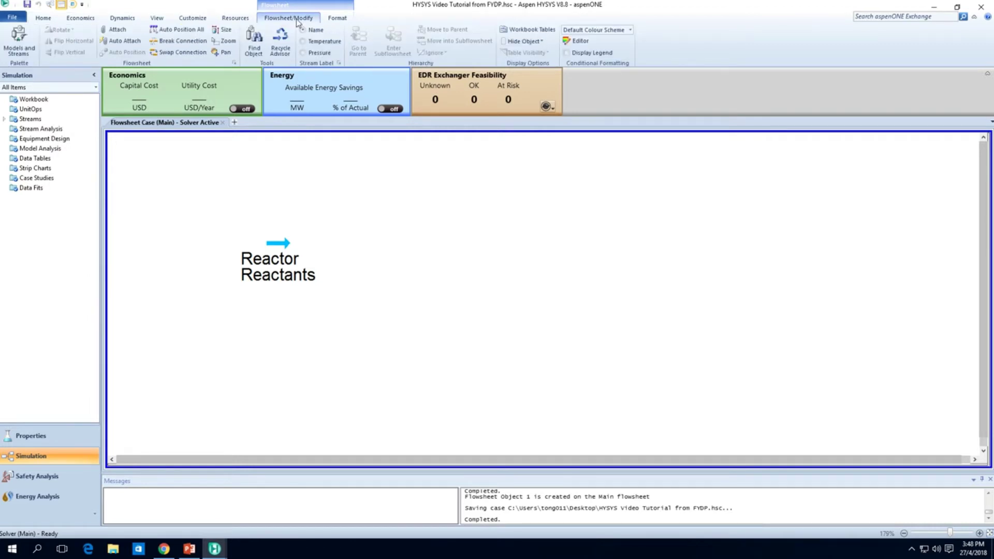
left_click(327, 21)
left_click(51, 19)
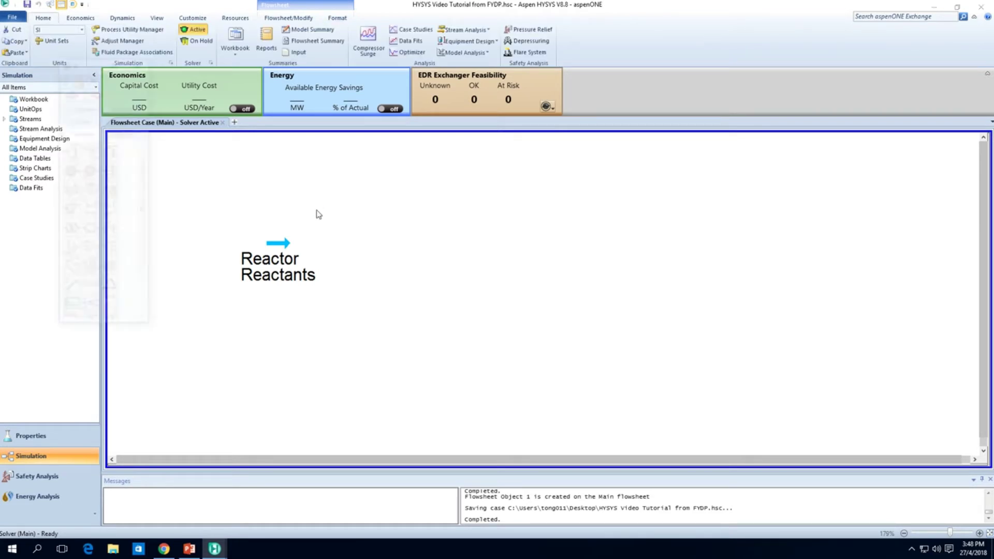
key("F4")
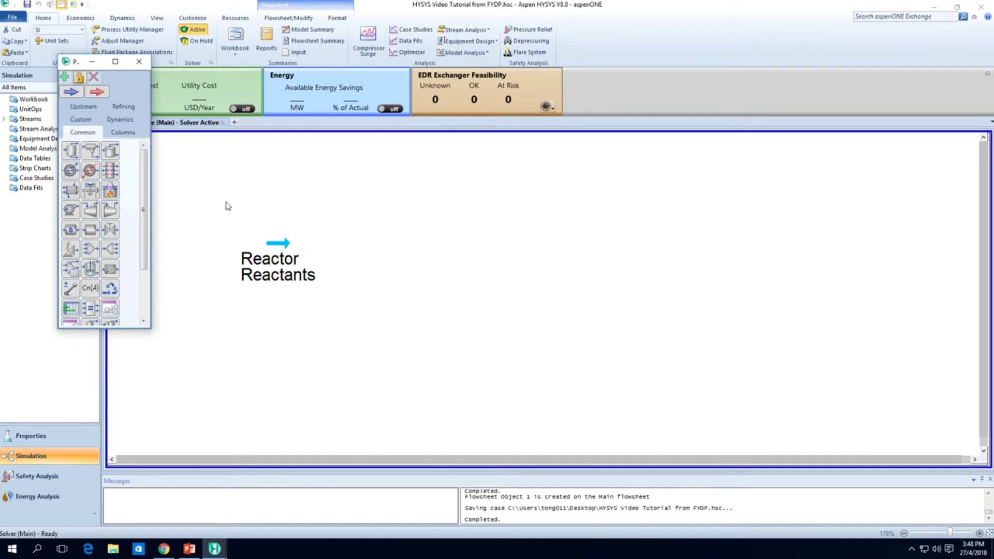
Assign the PR - Extended NRTL fluid package to Reactor Reactants
double_click(278, 245)
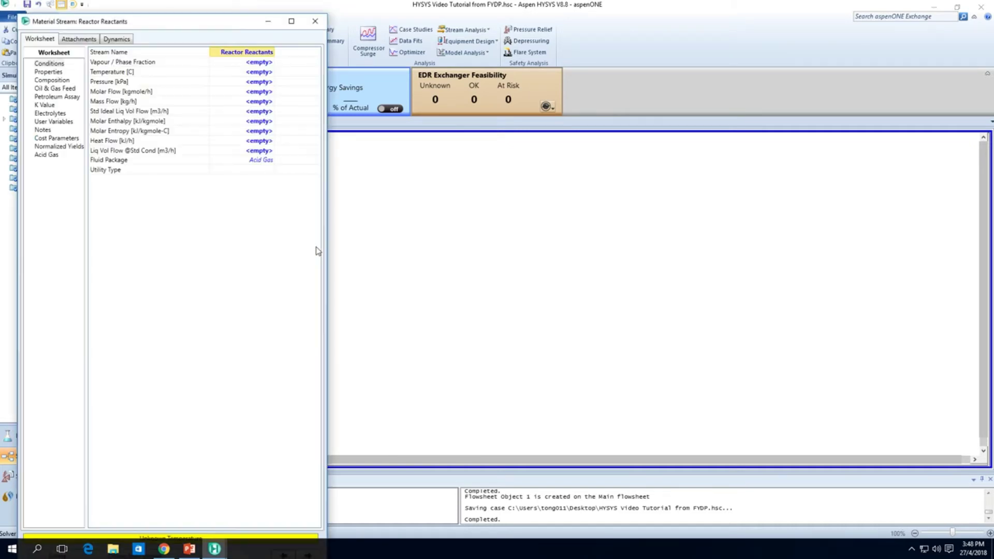
left_click(270, 161)
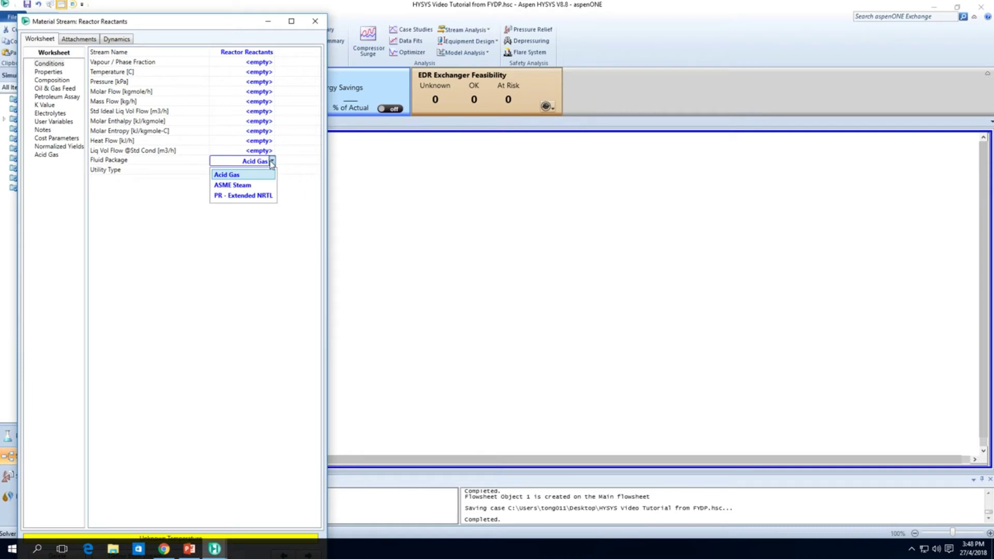
left_click(264, 194)
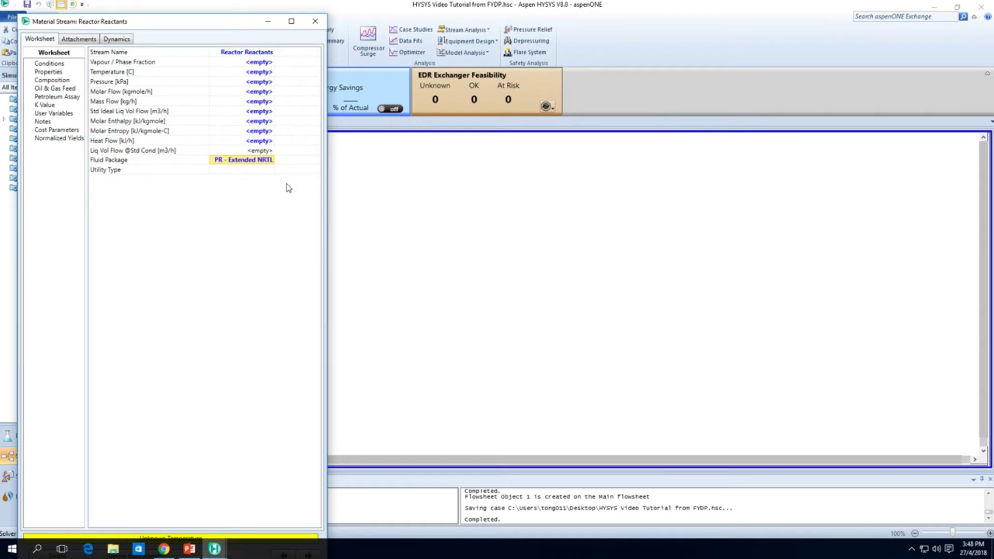
Enter 270 °C and 8000 kPa, then check the stream's composition and properties
left_click(264, 72)
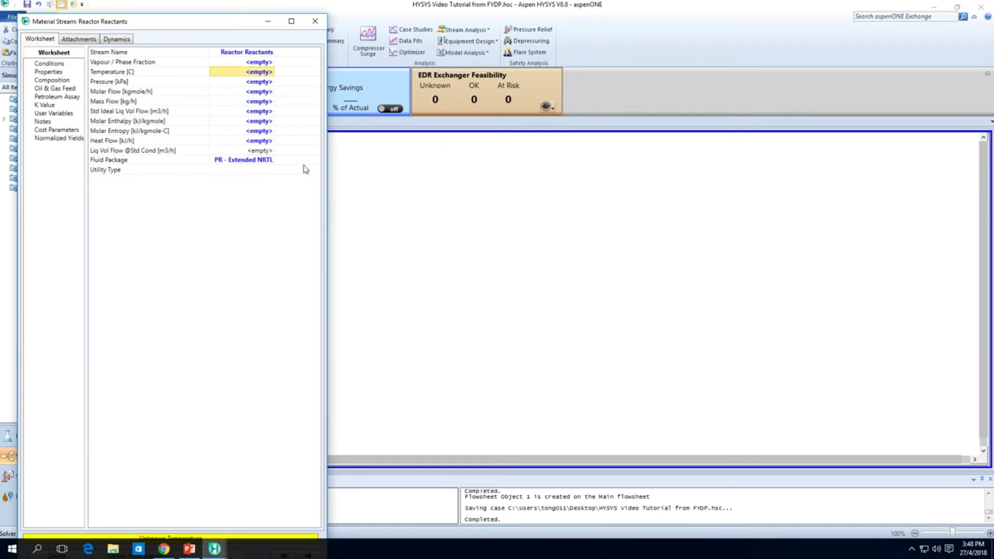
type("270")
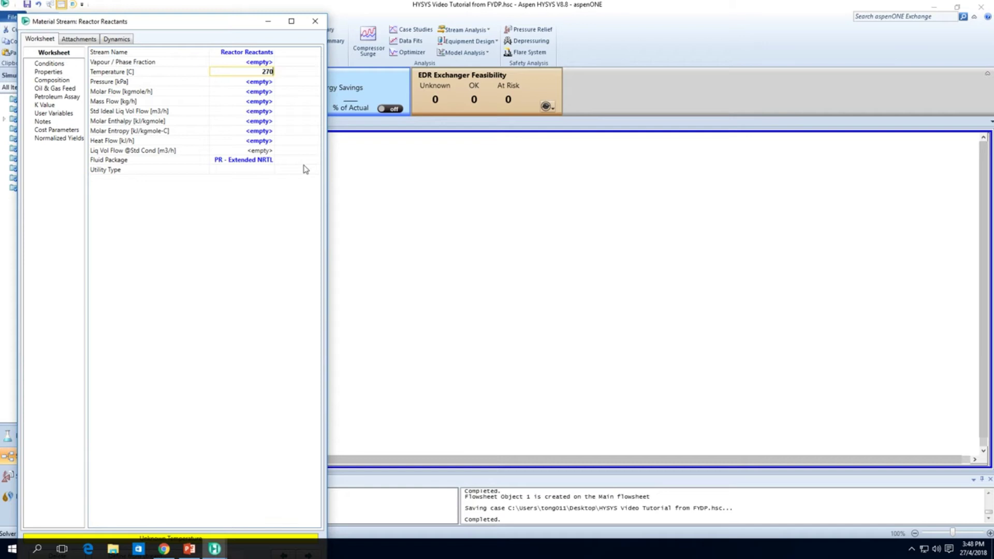
key("Return")
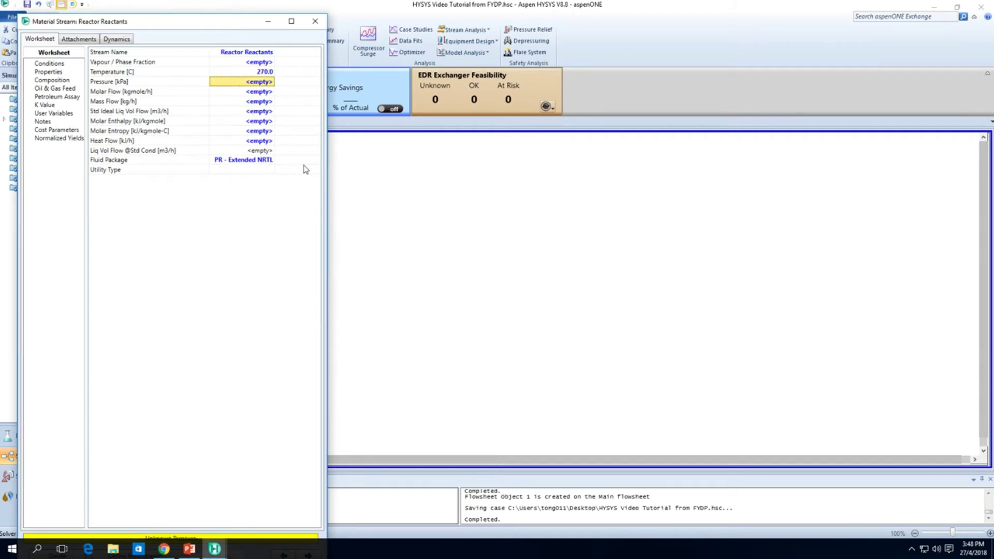
type("82")
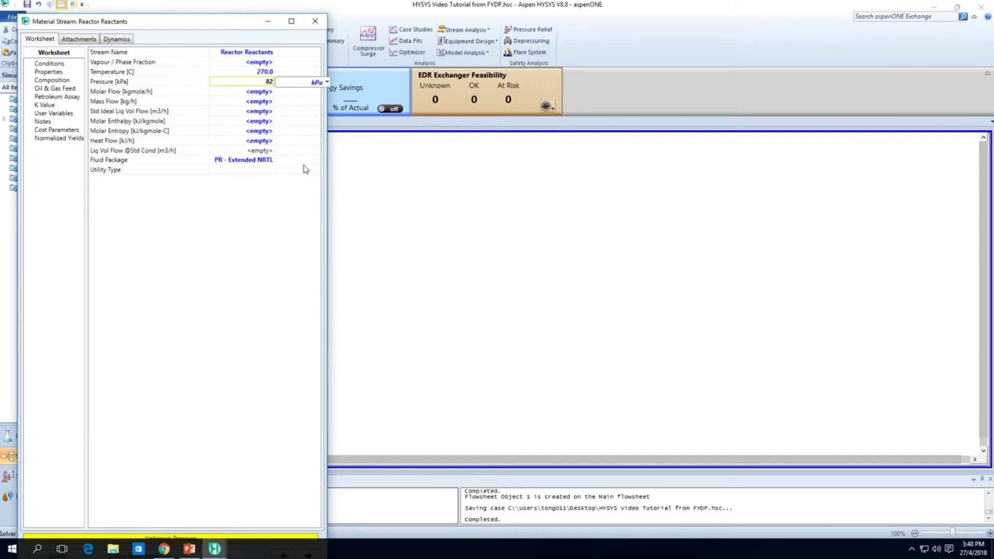
key("BackSpace")
type("000")
key("Return")
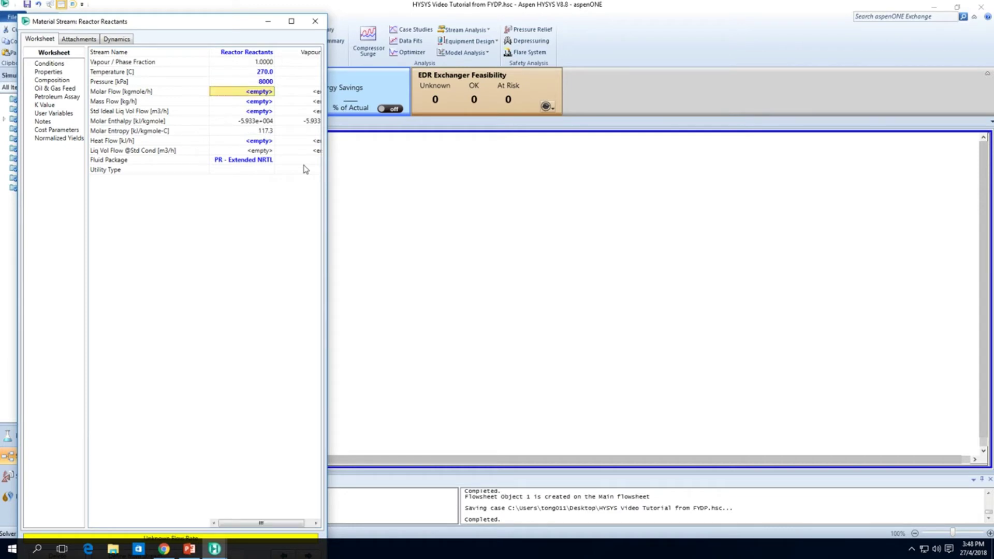
left_click(258, 72)
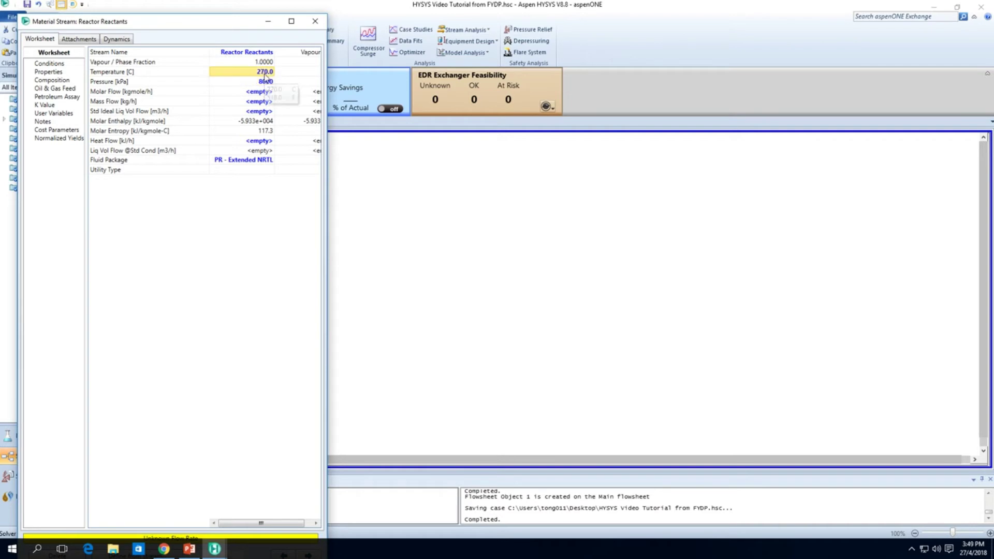
left_click(48, 81)
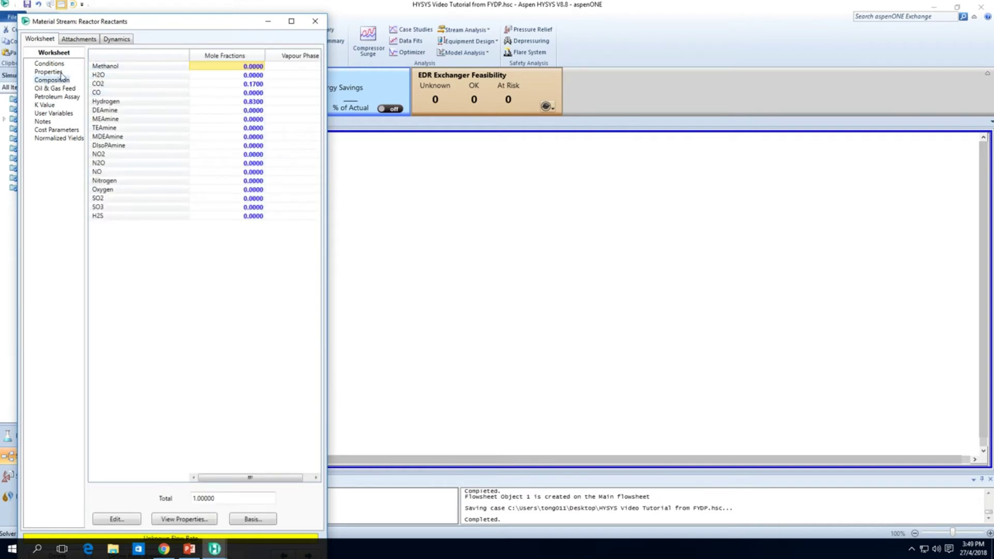
key("Up")
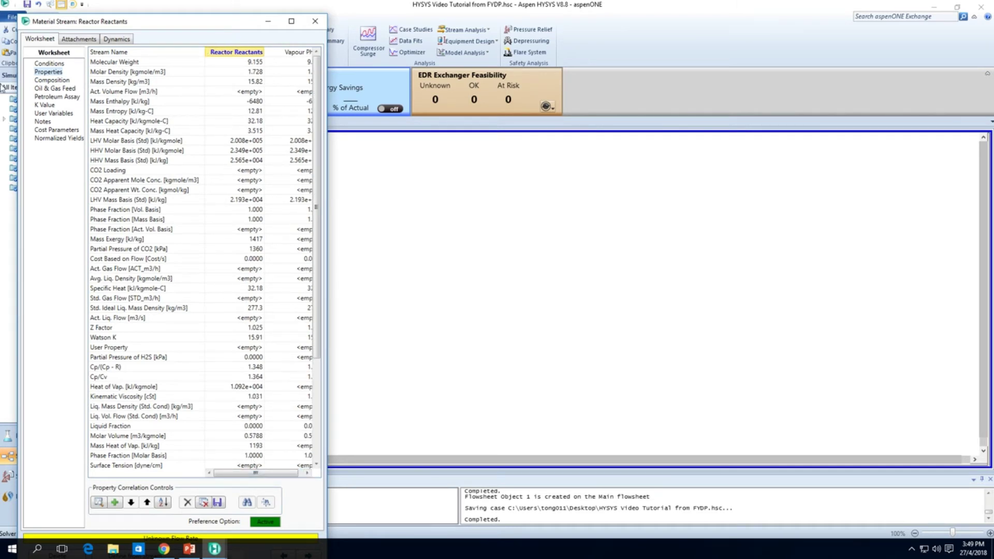
left_click(56, 64)
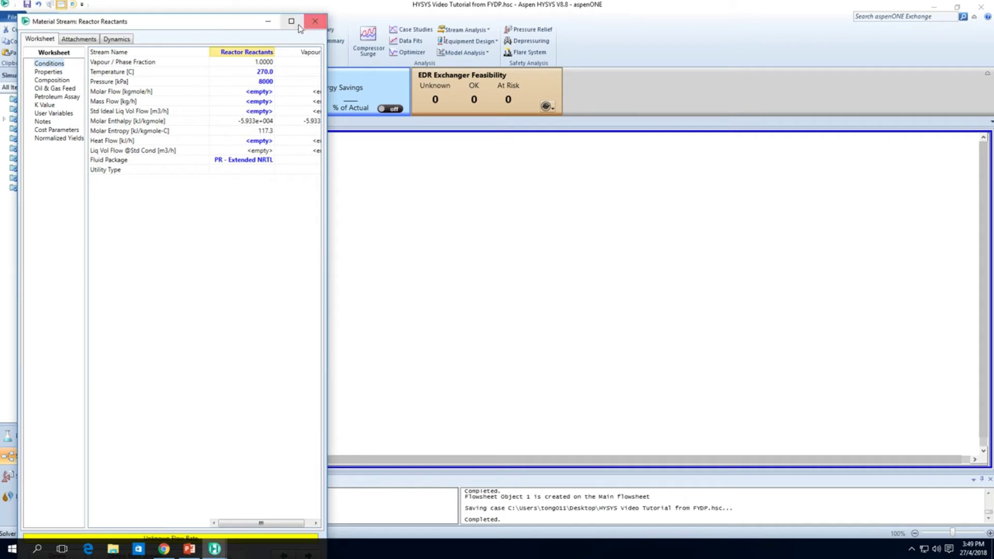
left_click_drag(237, 20, 249, 65)
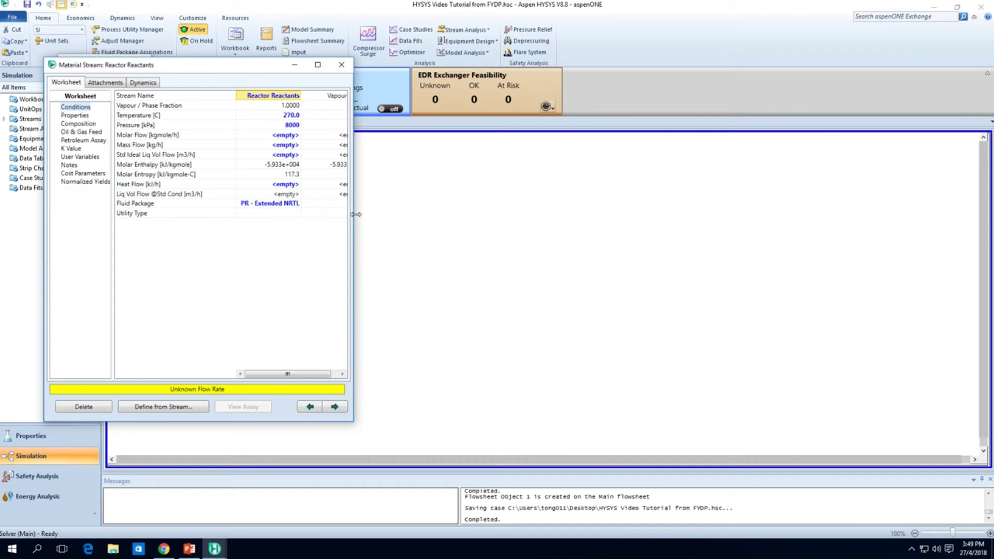
Enter a Reactor Reactants molar flow of 2e4 (20000) kgmole/h
left_click(266, 135)
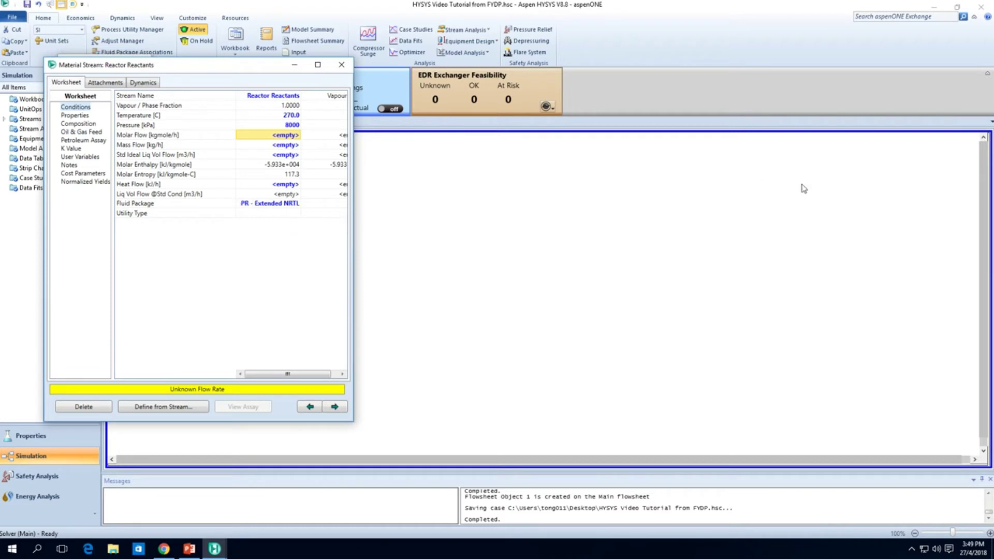
type("2")
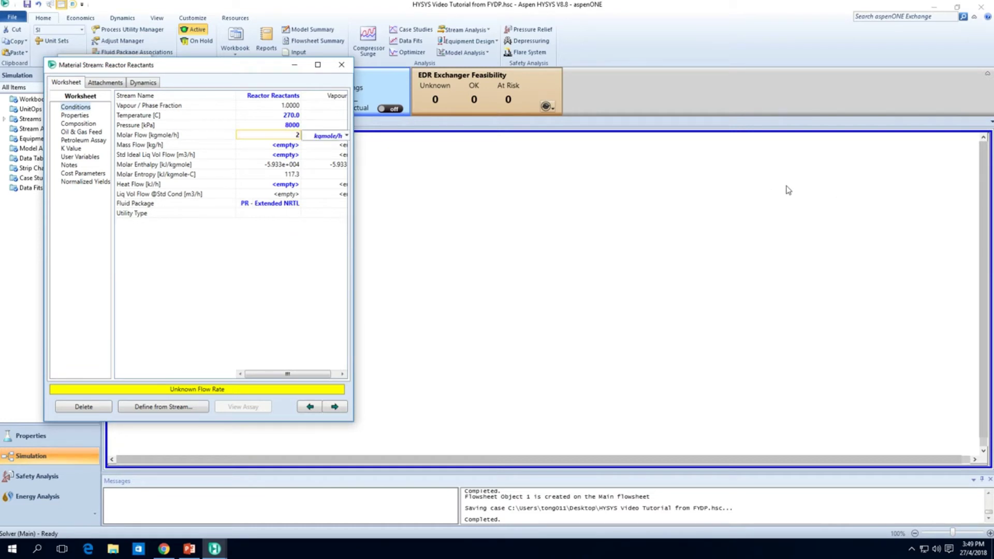
type("e4")
key("Return")
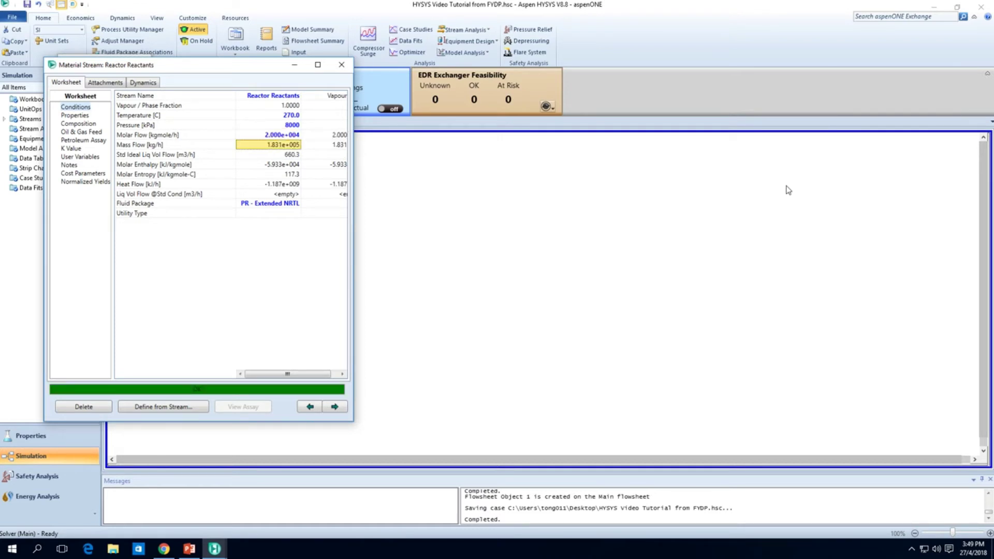
key("Up")
type("20000")
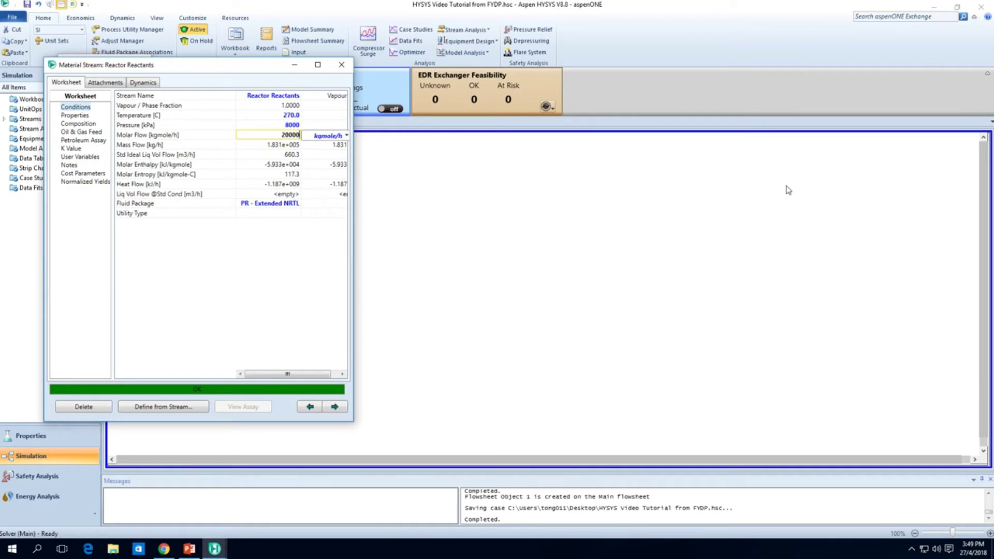
key("Return")
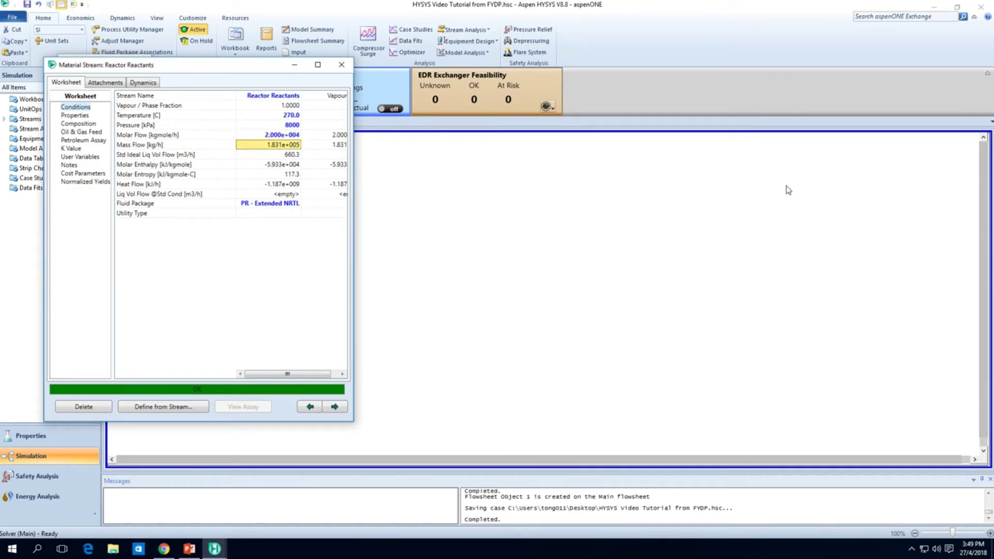
key("Up")
type("2e4")
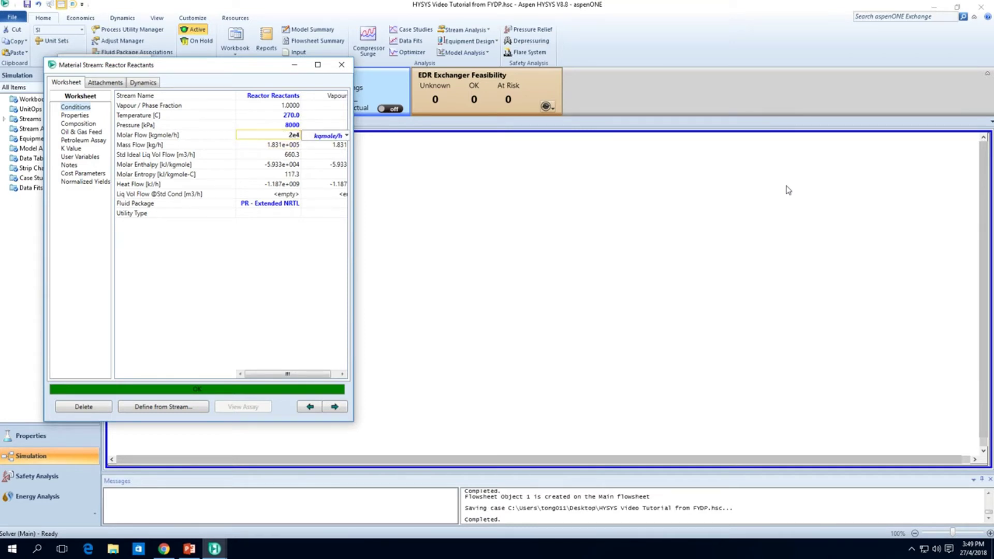
left_click(346, 136)
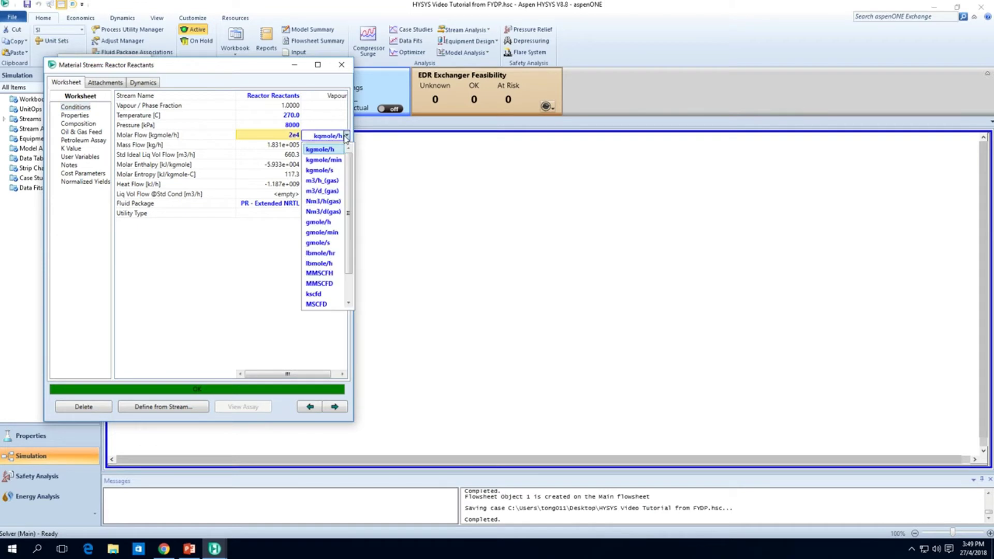
key("Return")
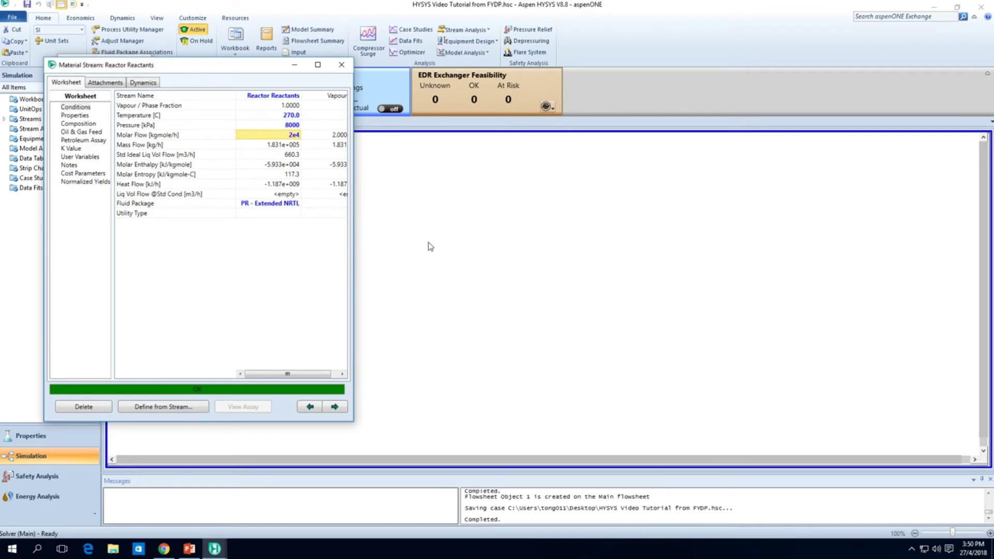
Close the Reactor Reactants properties window and reopen the object palette with F4
left_click(341, 65)
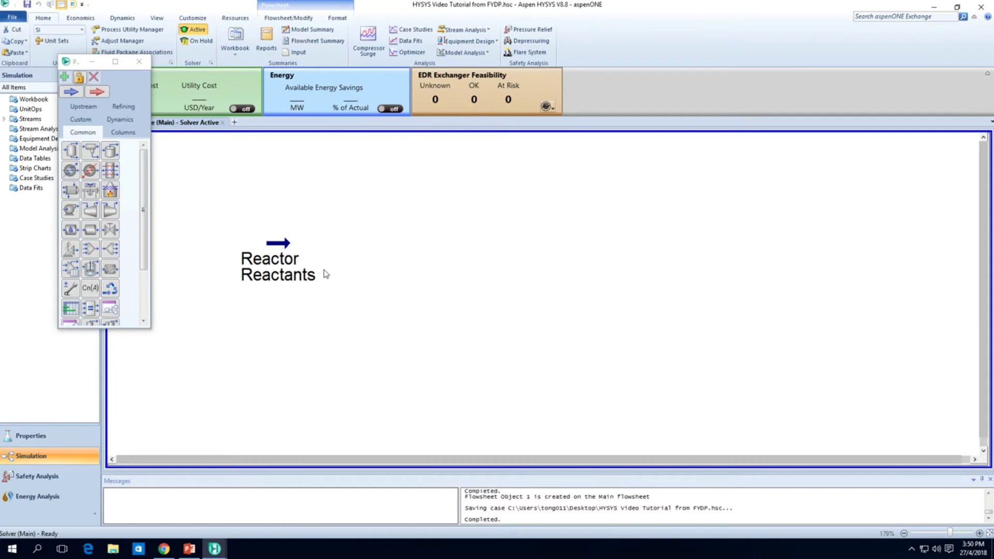
mouse_move(290, 255)
left_click(139, 61)
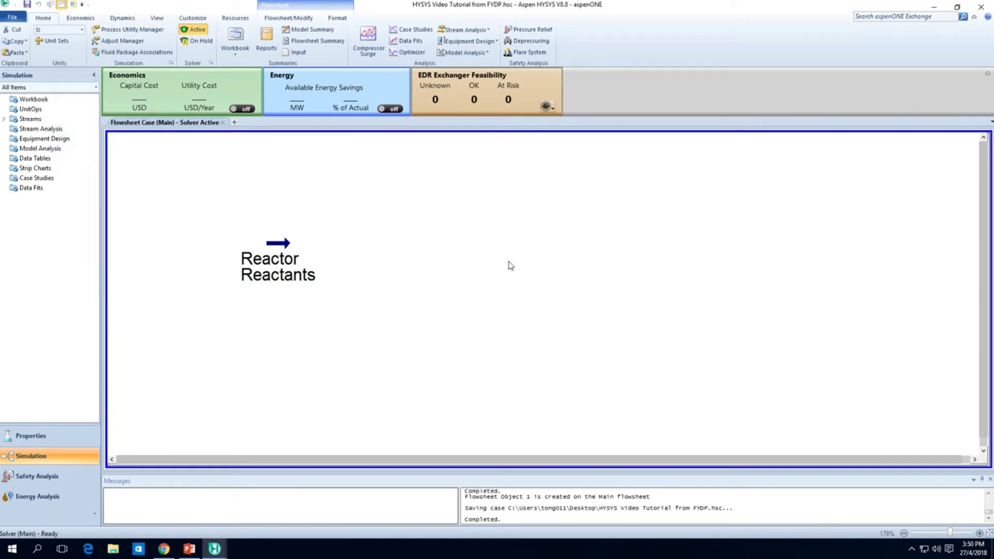
key("F4")
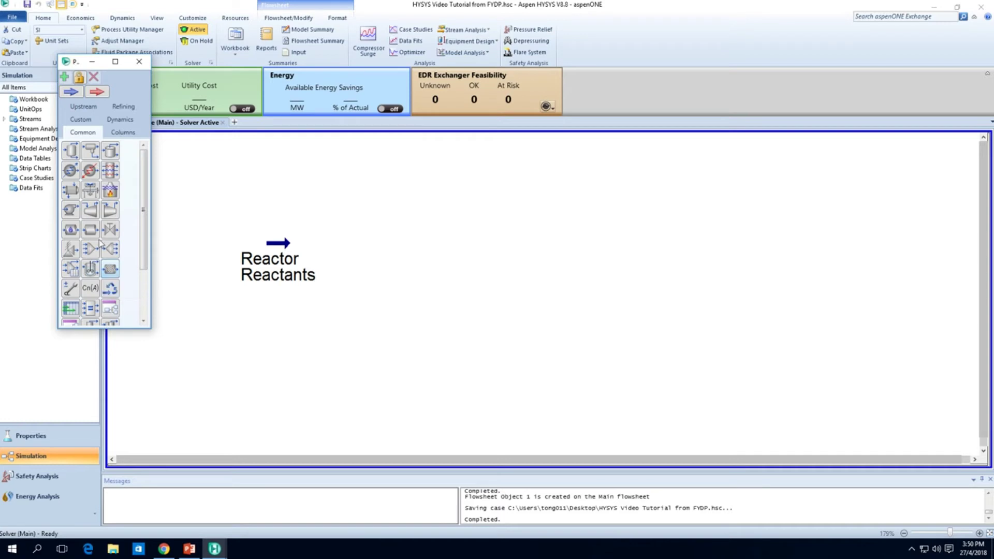
Place a PFR right of the feed, rename it 'Plug Flow with Catalyst', and use PR - Extended NRTL
left_click(111, 270)
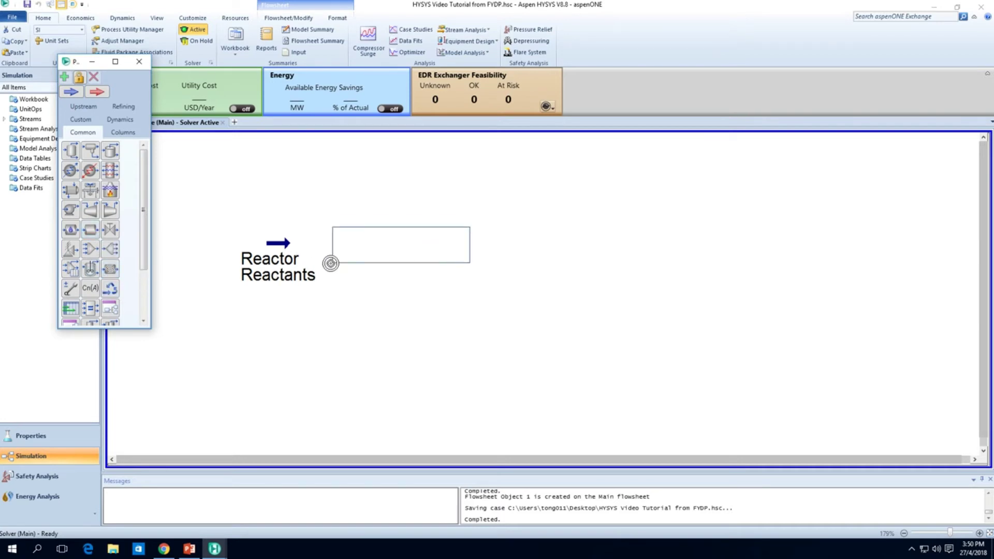
left_click(331, 261)
left_click(378, 328)
double_click(417, 253)
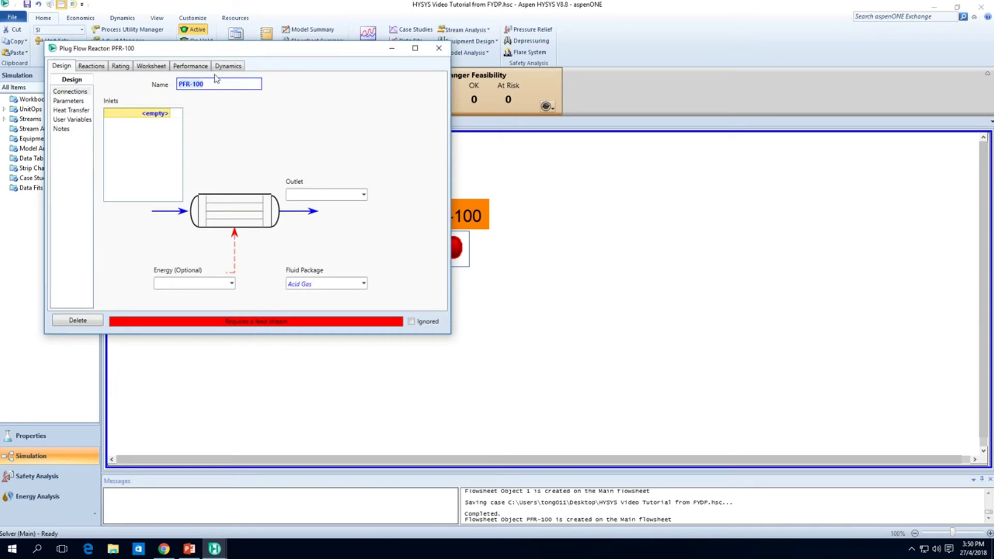
type("Plug Flow with Catalyst")
key("Return")
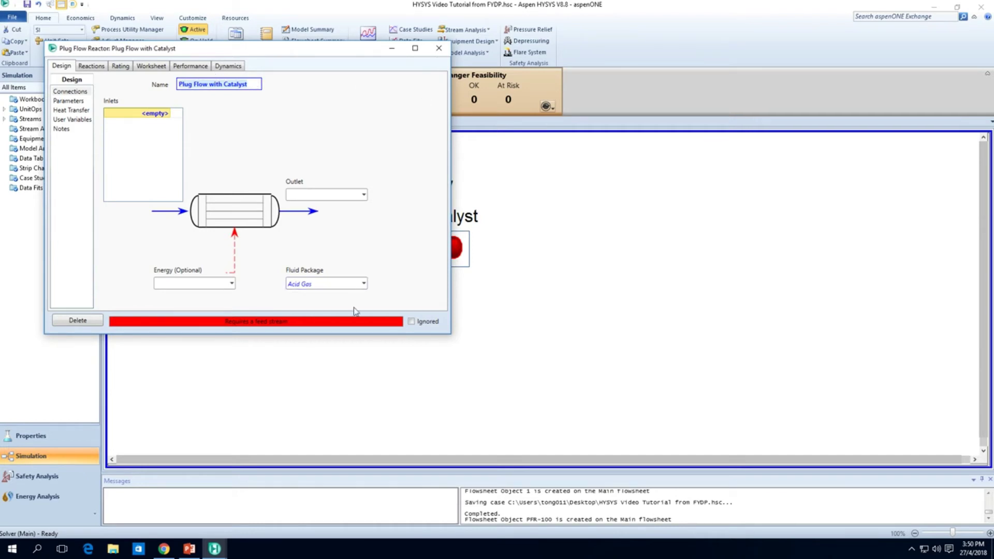
left_click(363, 283)
left_click(356, 320)
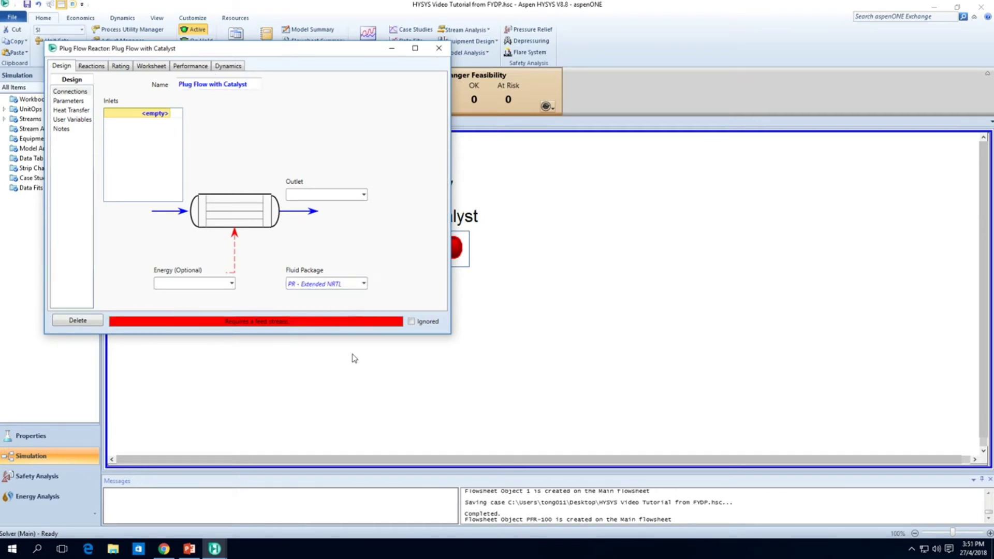
Move Reactor Reactants left of the reactor and select it as the PFR's inlet stream
left_click(439, 49)
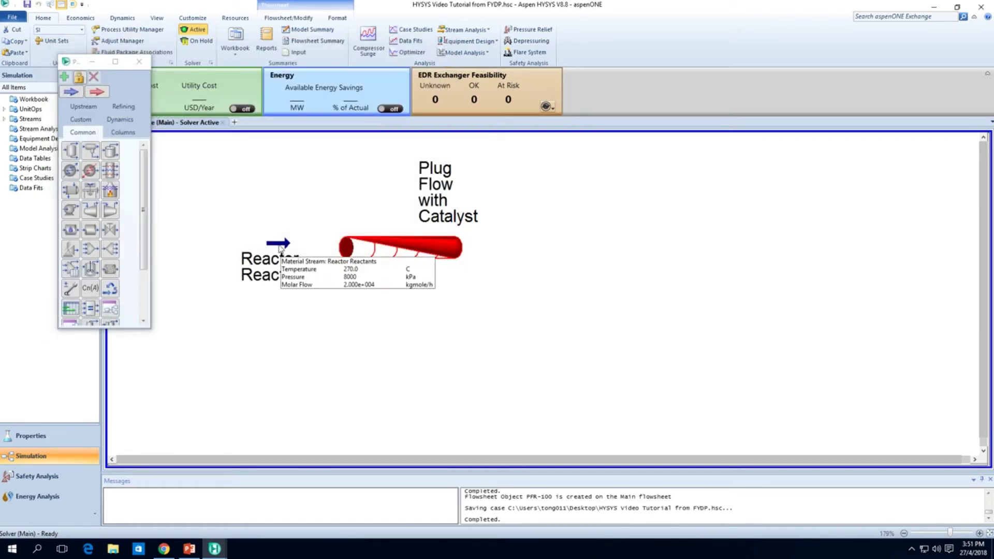
left_click_drag(301, 278, 253, 288)
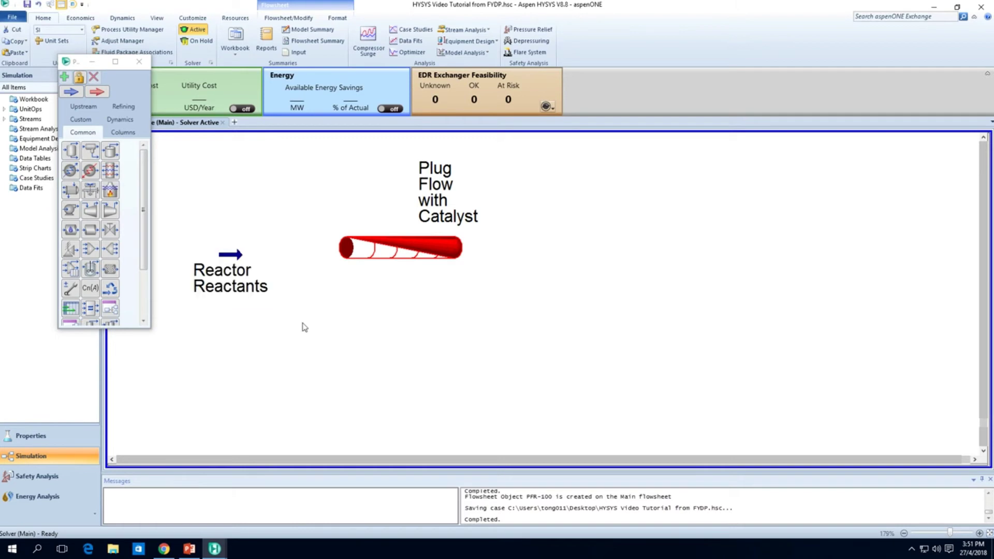
double_click(381, 256)
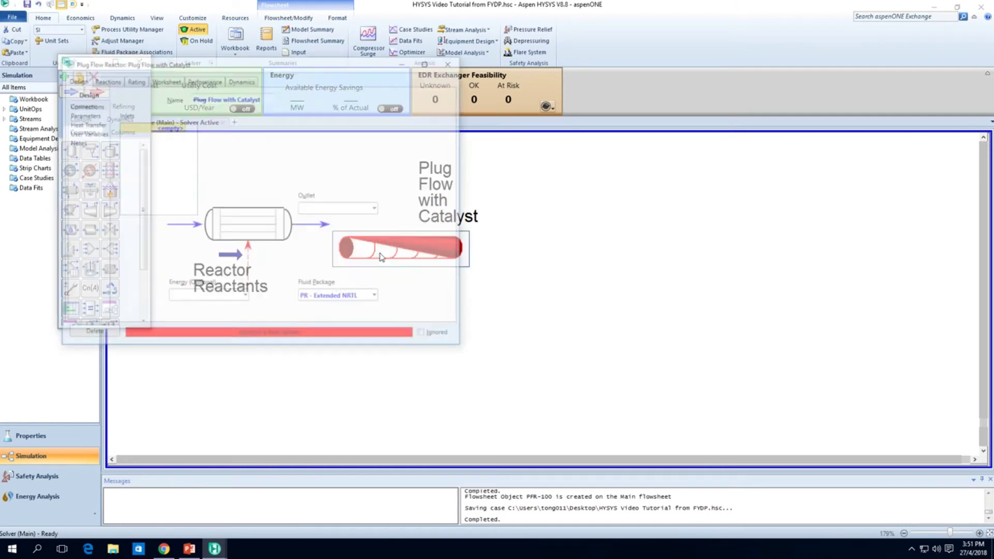
left_click_drag(311, 71, 637, 57)
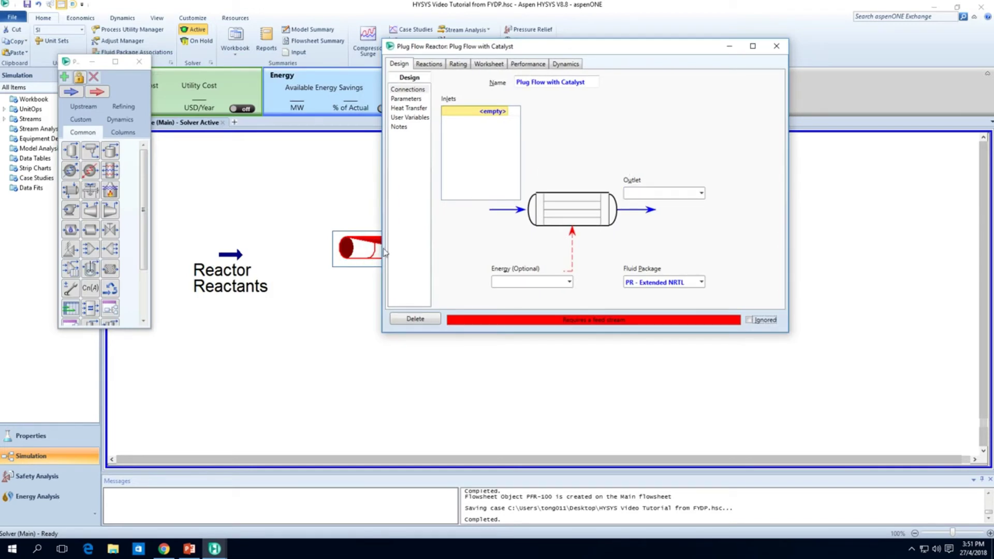
left_click(504, 114)
left_click(505, 112)
left_click(473, 124)
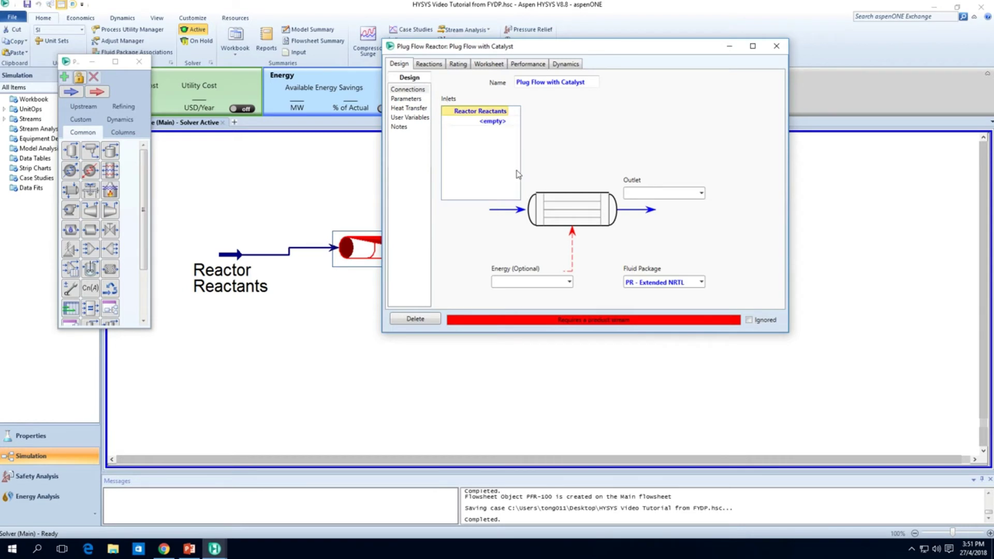
left_click(776, 46)
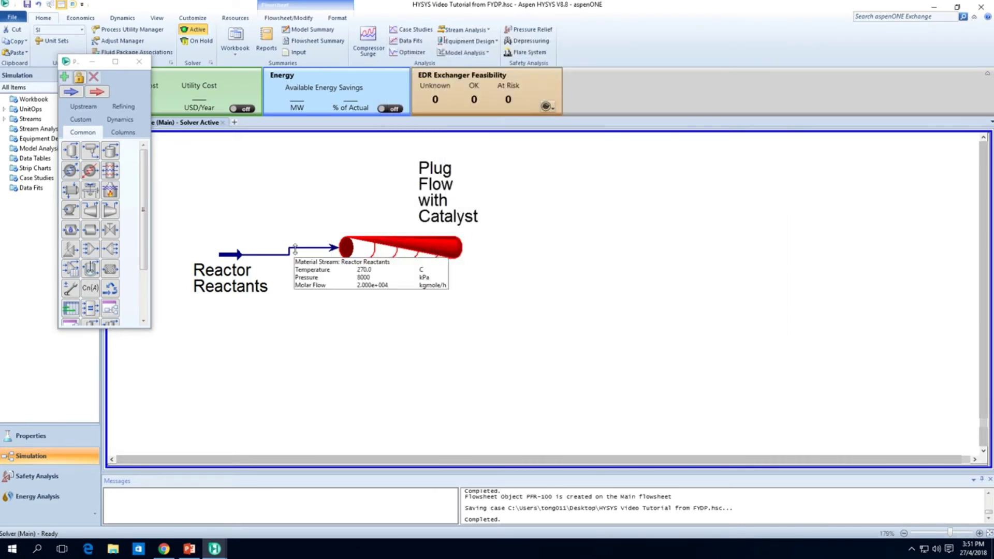
Break the connection between Reactor Reactants and the Plug Flow with Catalyst reactor
right_click(252, 252)
left_click(404, 307)
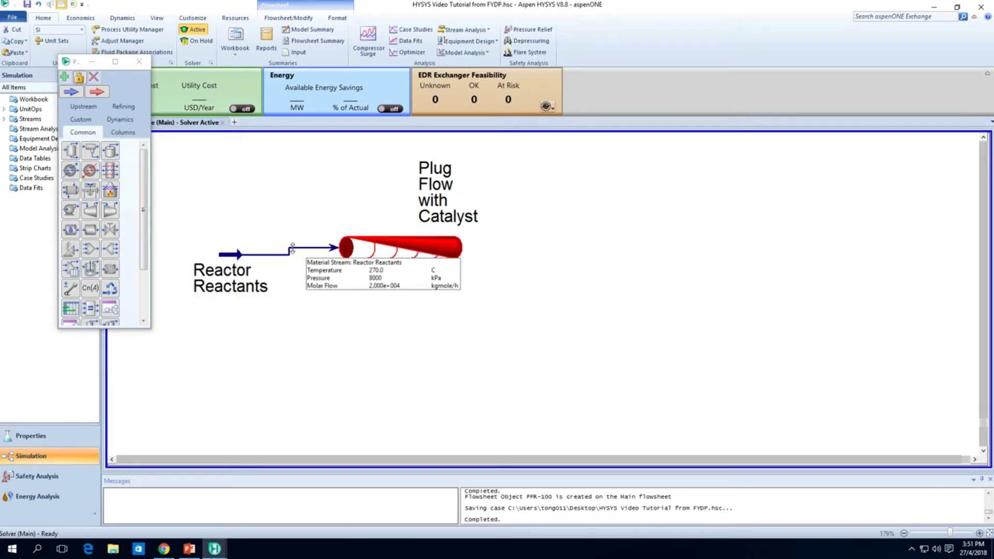
right_click(294, 248)
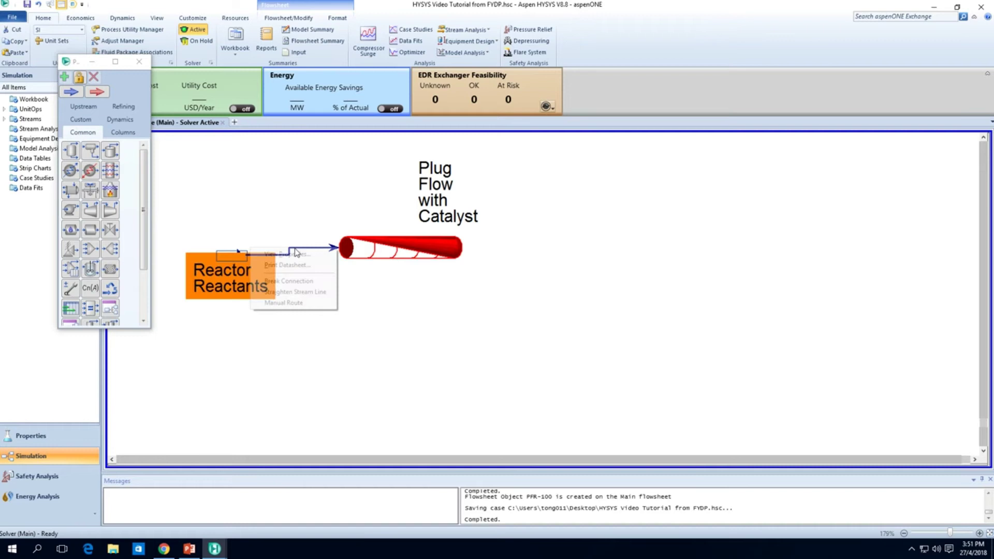
left_click(295, 292)
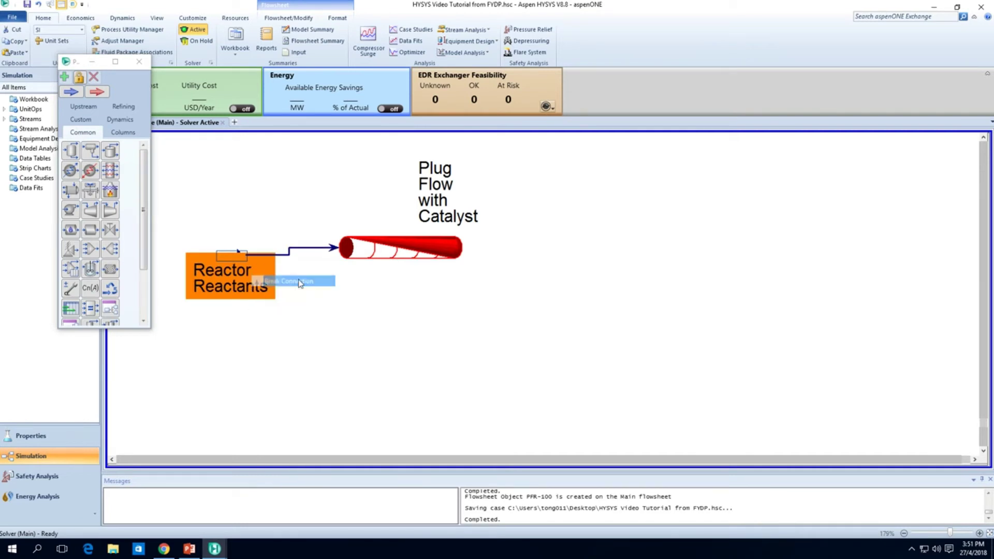
right_click(309, 248)
left_click(332, 287)
double_click(401, 248)
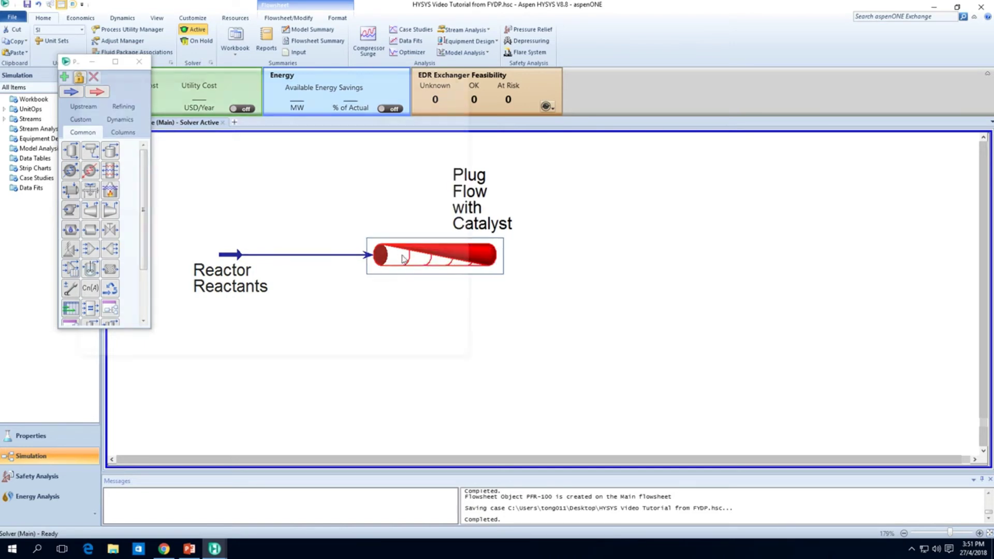
left_click(466, 75)
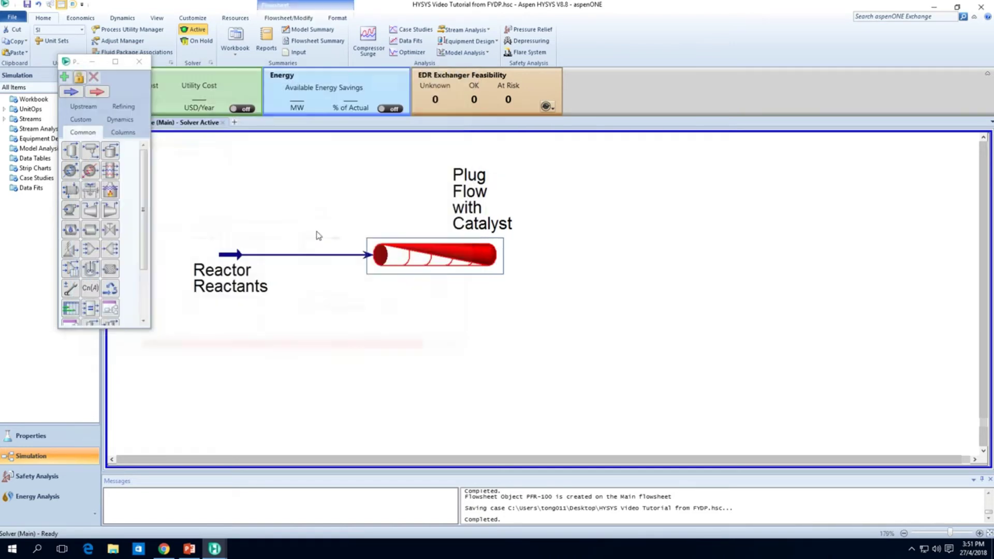
right_click(248, 254)
left_click(297, 287)
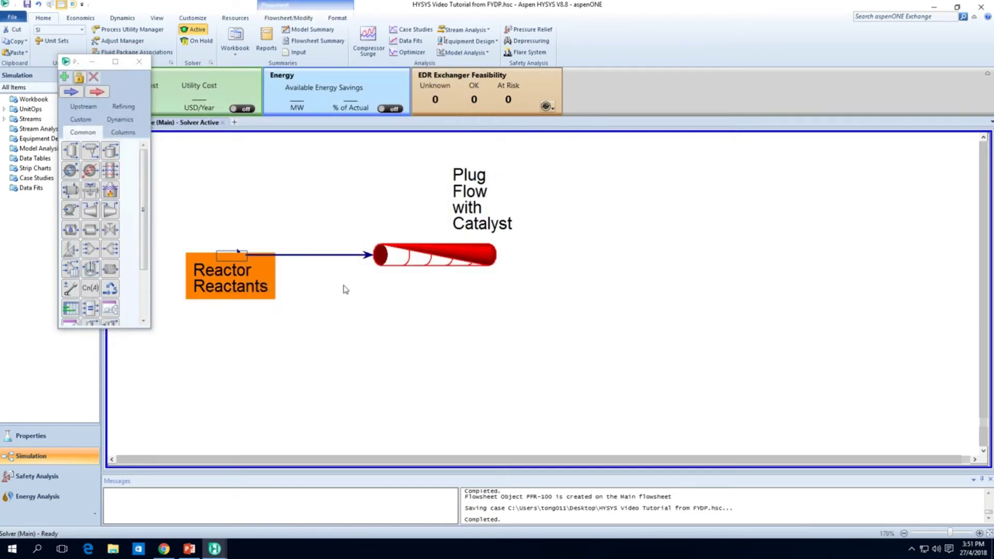
right_click(320, 254)
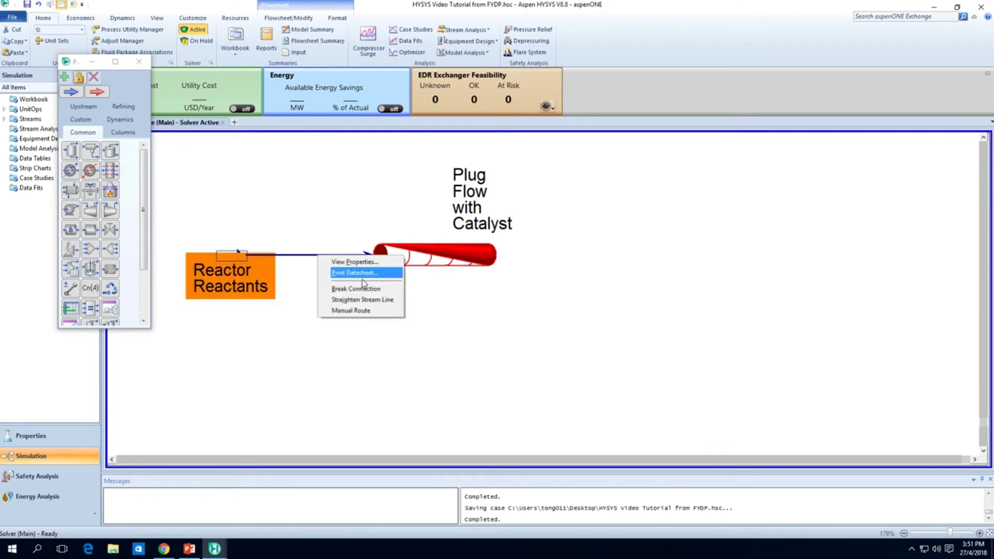
left_click(364, 289)
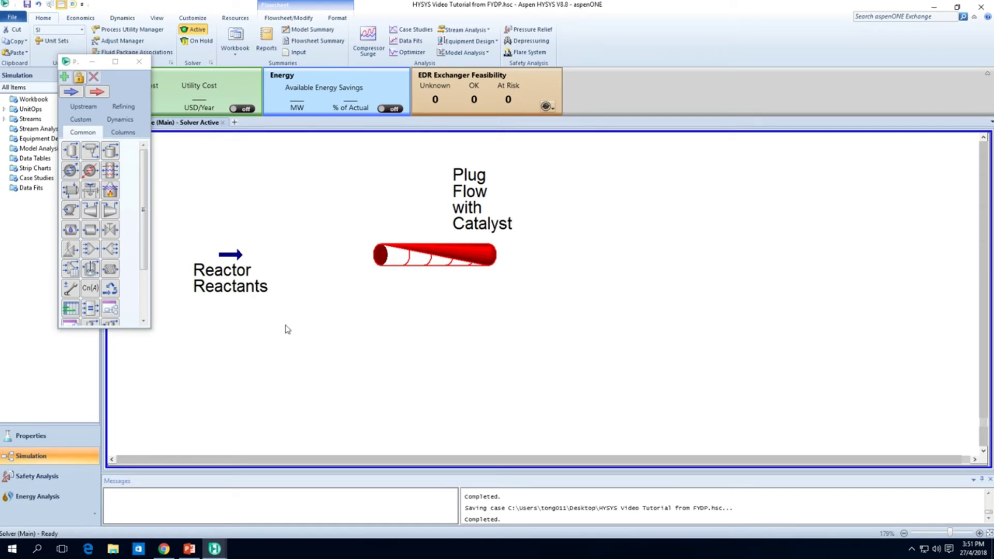
Drag the Reactor Reactants stream end onto the Plug Flow with Catalyst reactor inlet
mouse_move(241, 262)
left_click_drag(244, 258, 376, 260)
left_click(451, 263)
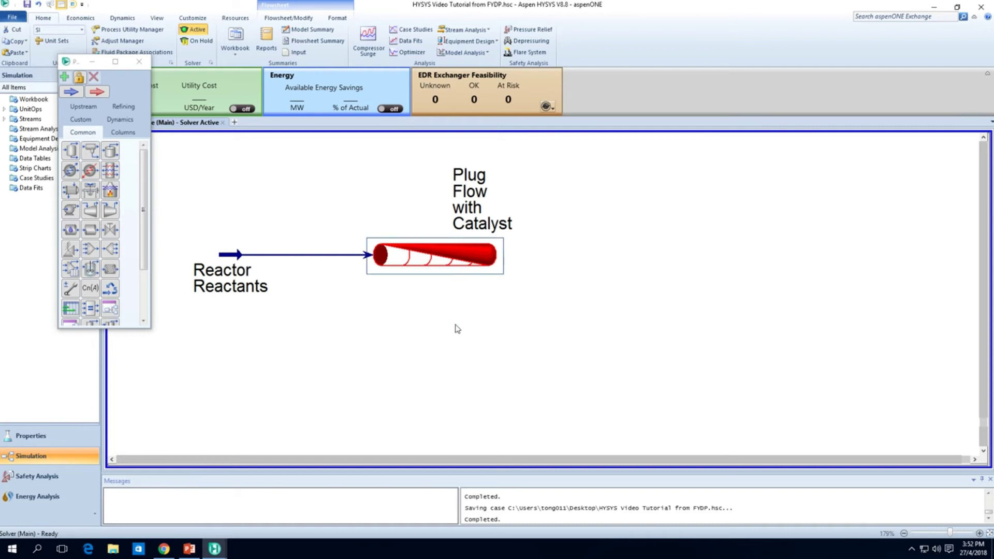
left_click(458, 345)
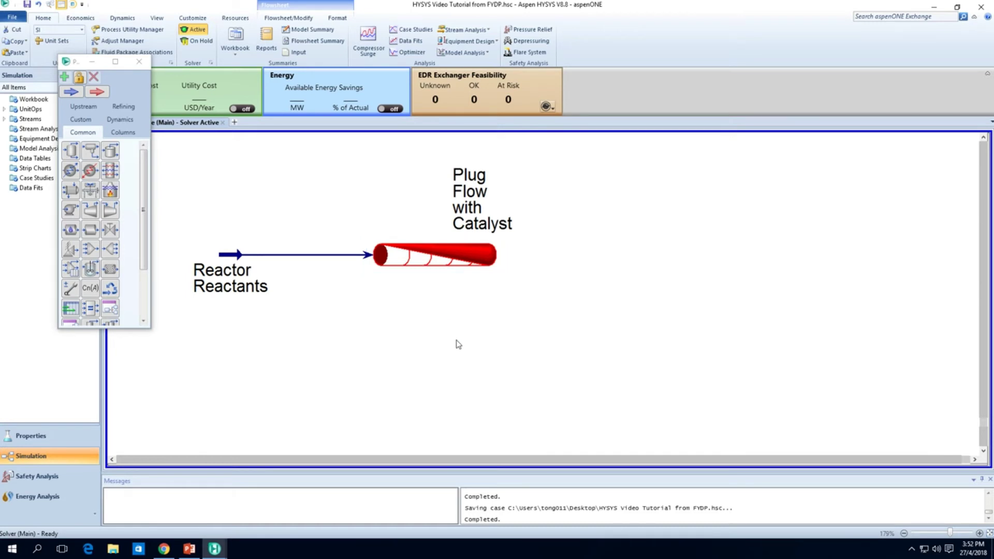
Scroll around the flowsheet to inspect the reconnected feed
scroll(458, 344, "up", 1)
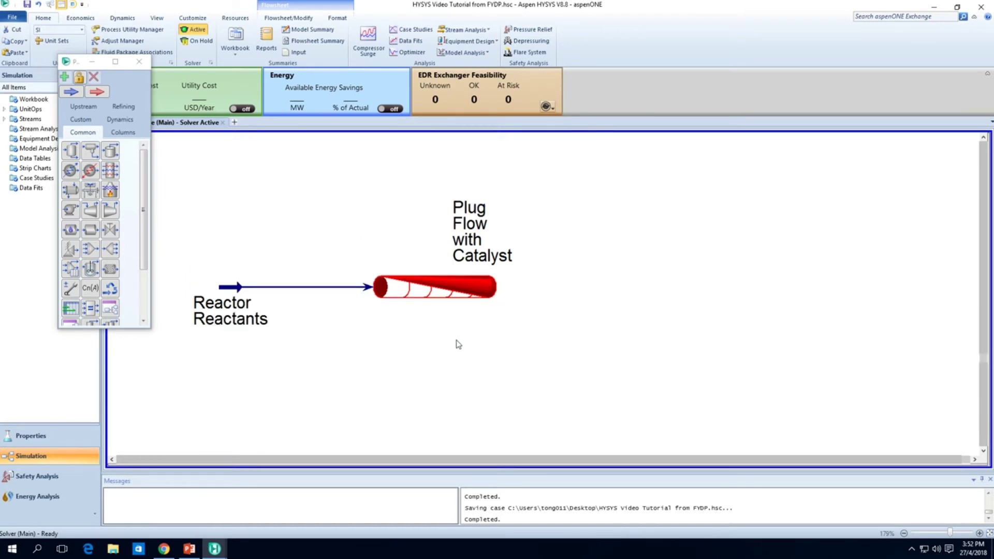
scroll(458, 344, "up", 1)
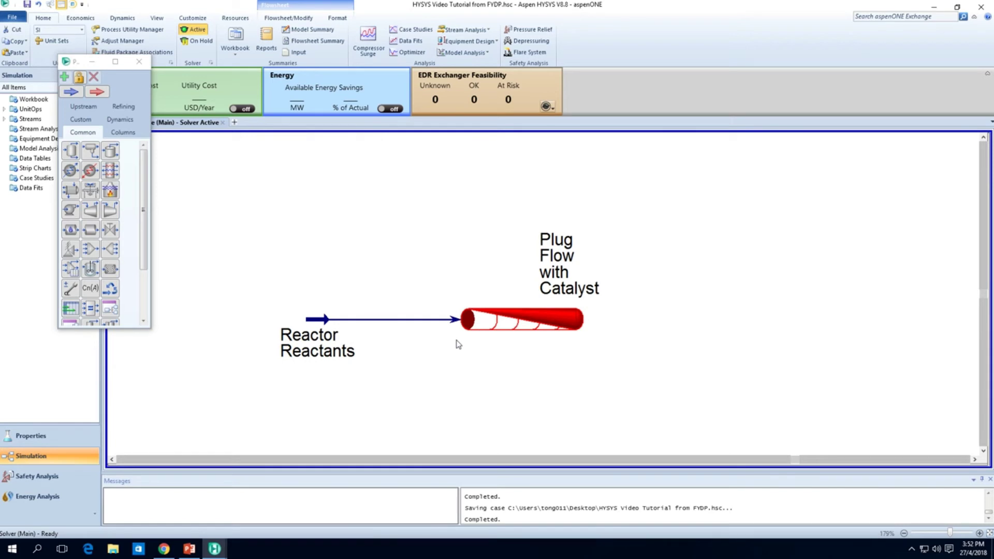
scroll(458, 345, "up", 1)
scroll(459, 344, "down", 1)
scroll(459, 344, "left", 1)
scroll(458, 345, "right", 1)
scroll(458, 344, "down", 1)
scroll(458, 344, "right", 1)
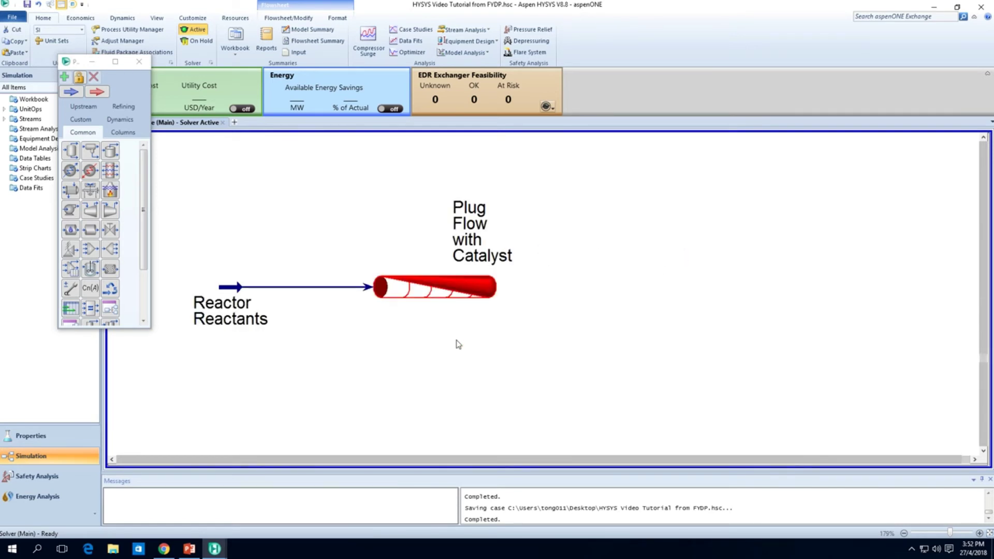
scroll(458, 344, "up", 1)
scroll(459, 345, "left", 1)
scroll(458, 344, "down", 1)
scroll(459, 345, "right", 2)
scroll(458, 344, "left", 1)
Name the PFR's outlet stream 'Reactor Effluent' and move on to its Reactions settings
double_click(449, 298)
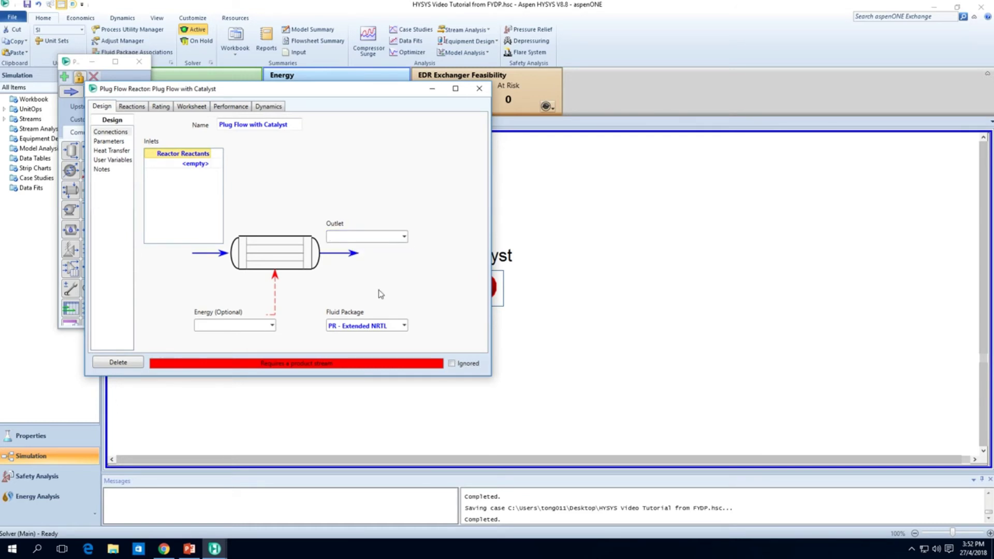
type("Reactor Effluent")
key("Return")
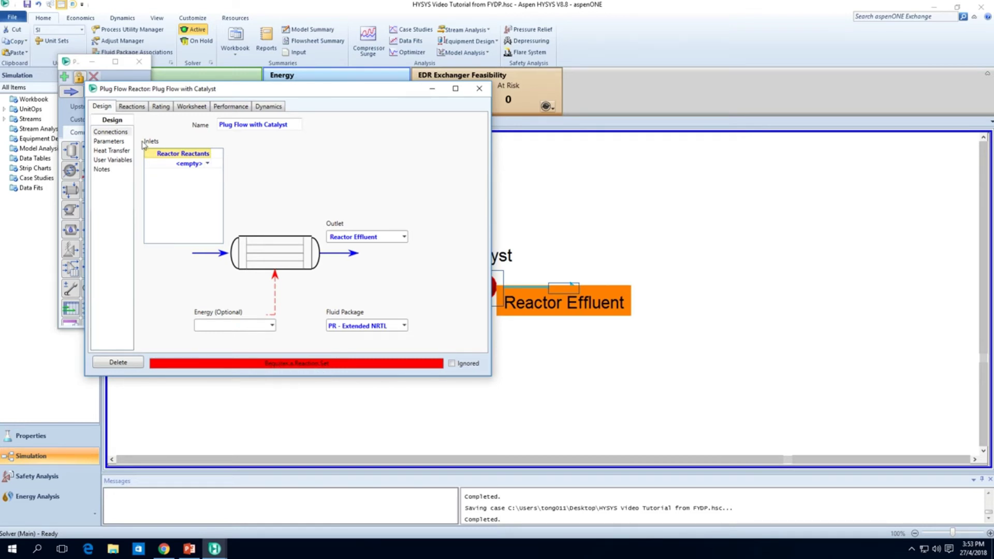
left_click(136, 107)
Assign the SKRZYPEK MODEL reaction set to the plug flow reactor
left_click(272, 131)
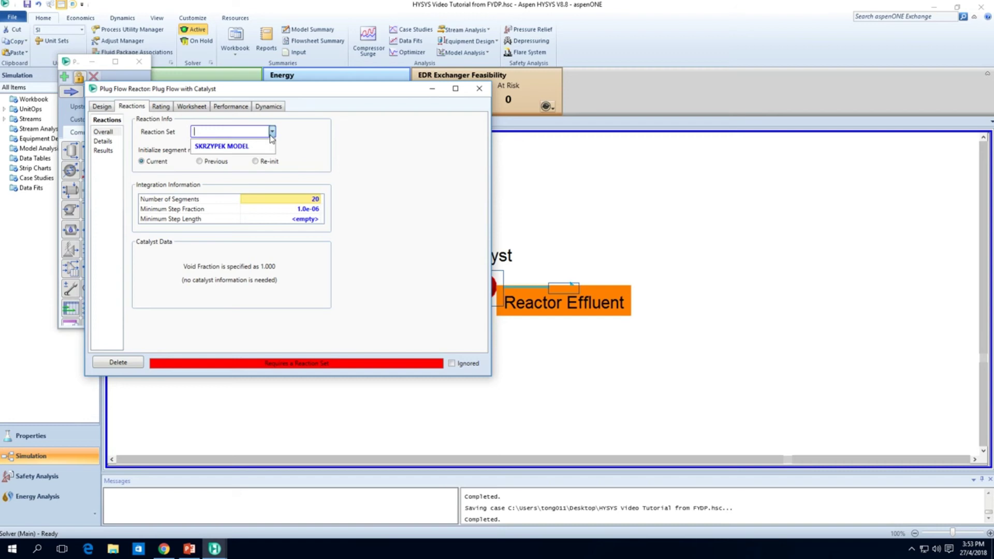
left_click(266, 140)
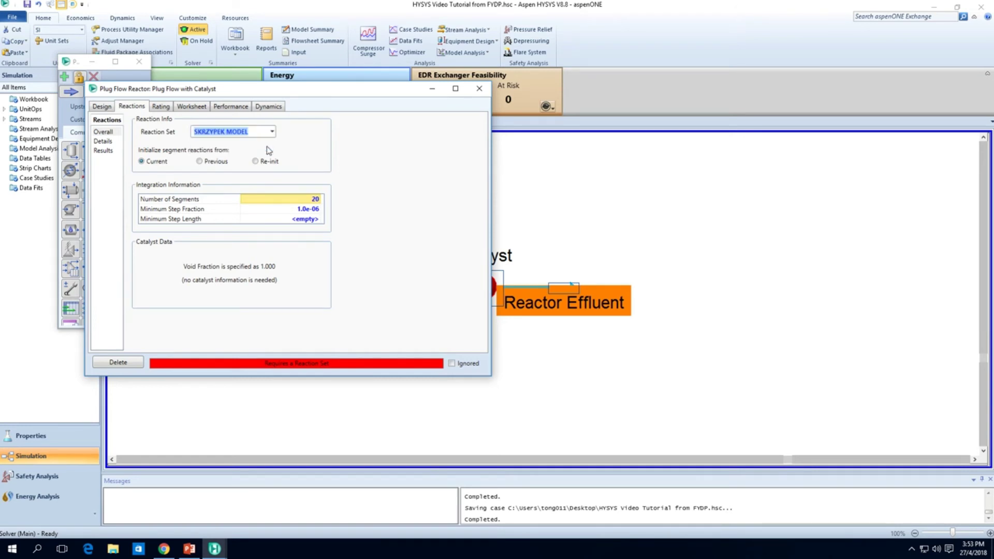
left_click(346, 191)
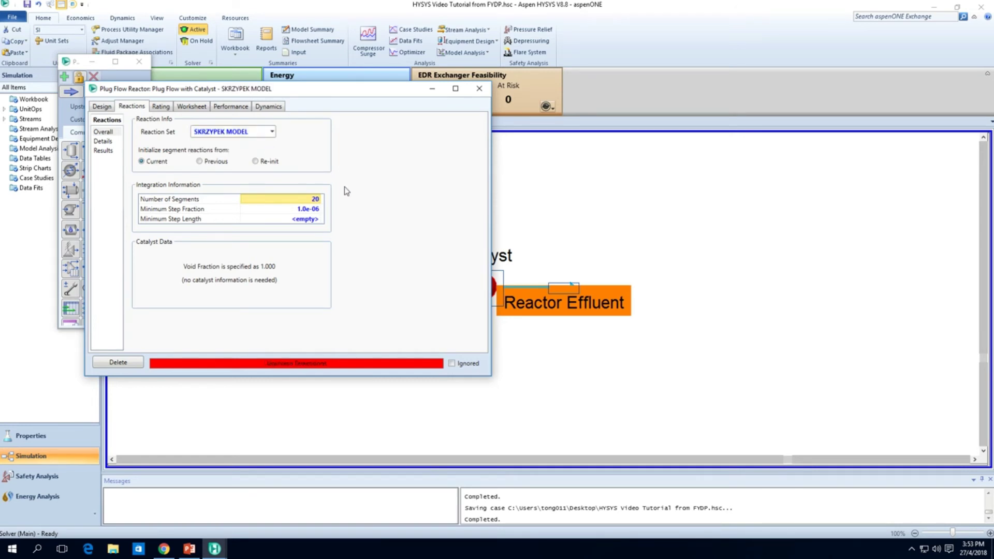
Review the reactor's Connections, Parameters, Heat Transfer and User Variables pages, then move to Rating
left_click(112, 107)
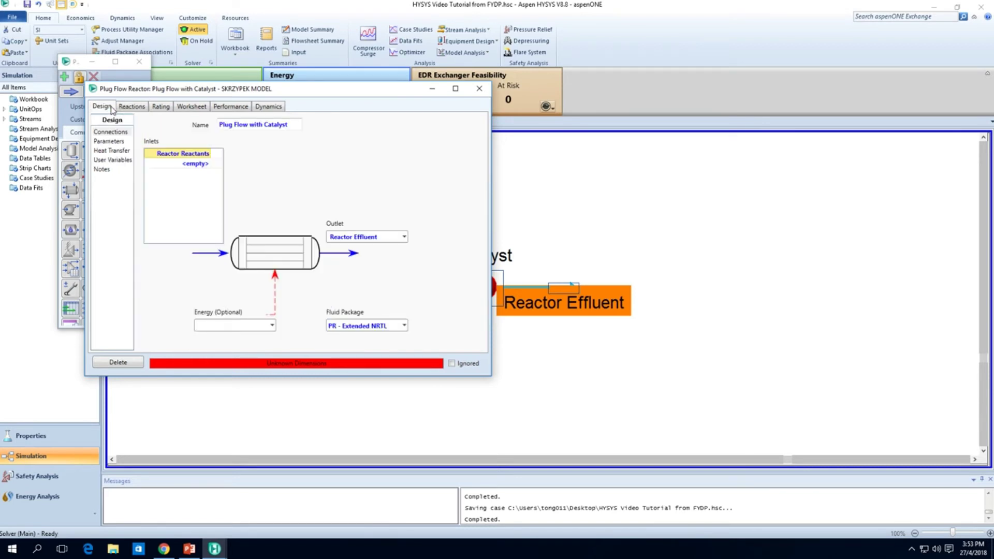
left_click(111, 143)
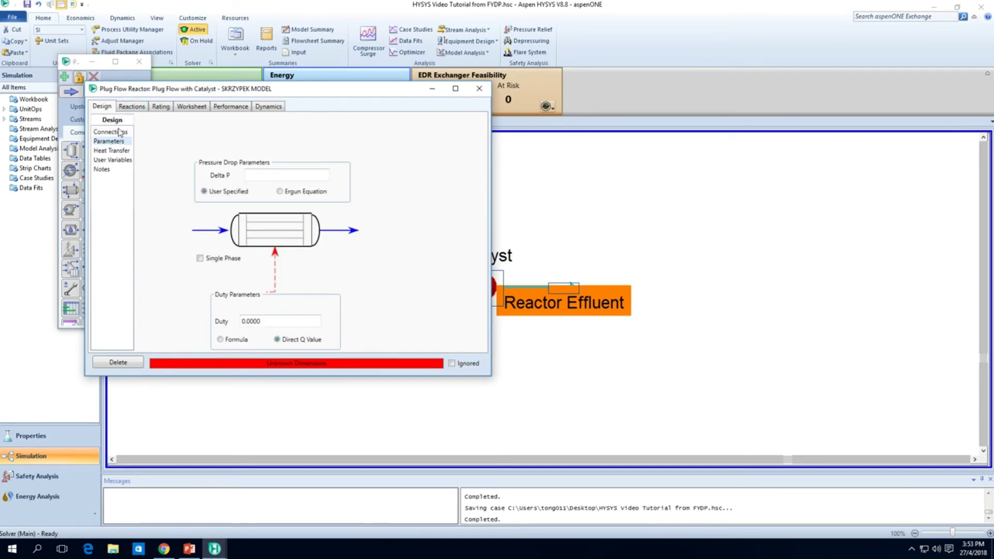
left_click(112, 151)
left_click(112, 160)
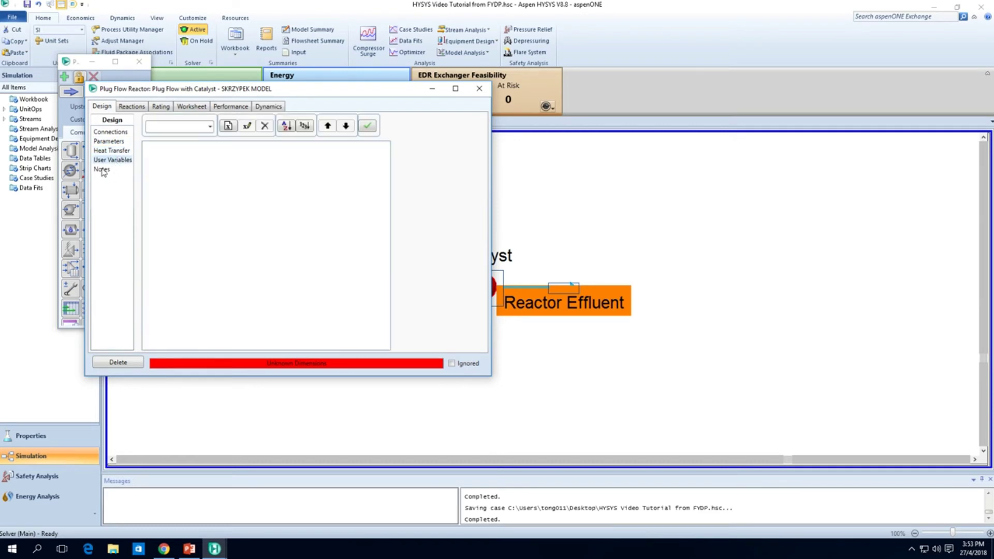
left_click(121, 109)
left_click(159, 109)
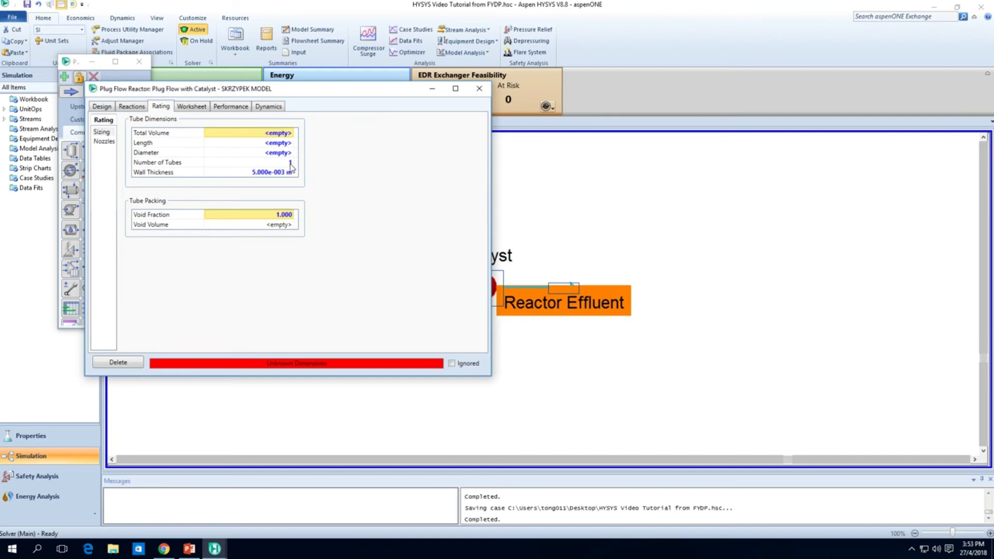
Set the reactor's tube total volume to 100 m3
left_click(288, 134)
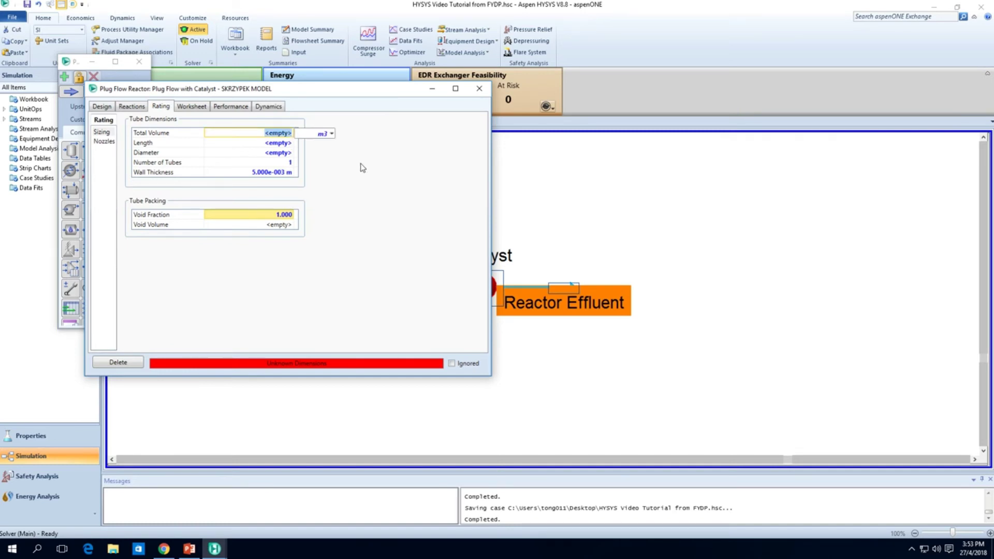
type("100")
key("Return")
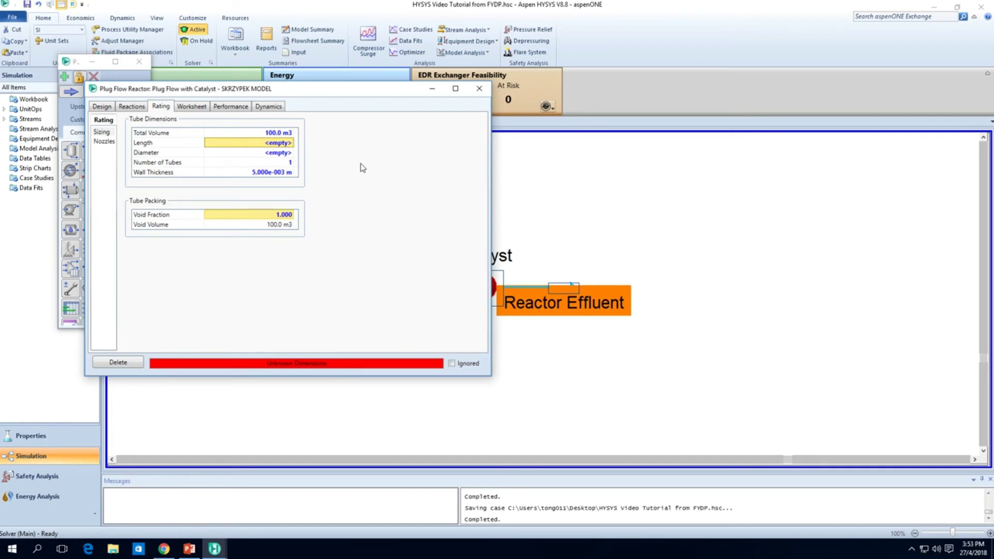
key("Up")
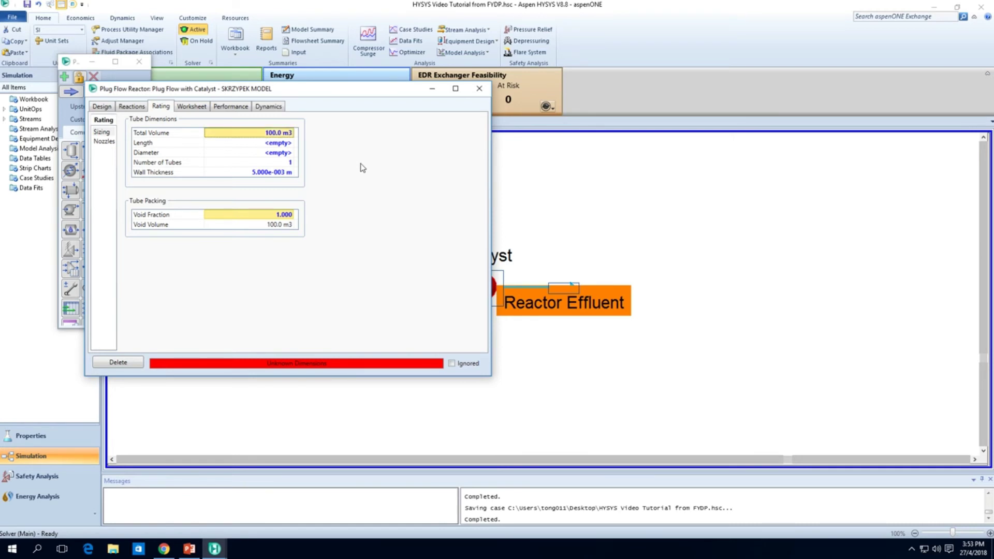
type("6")
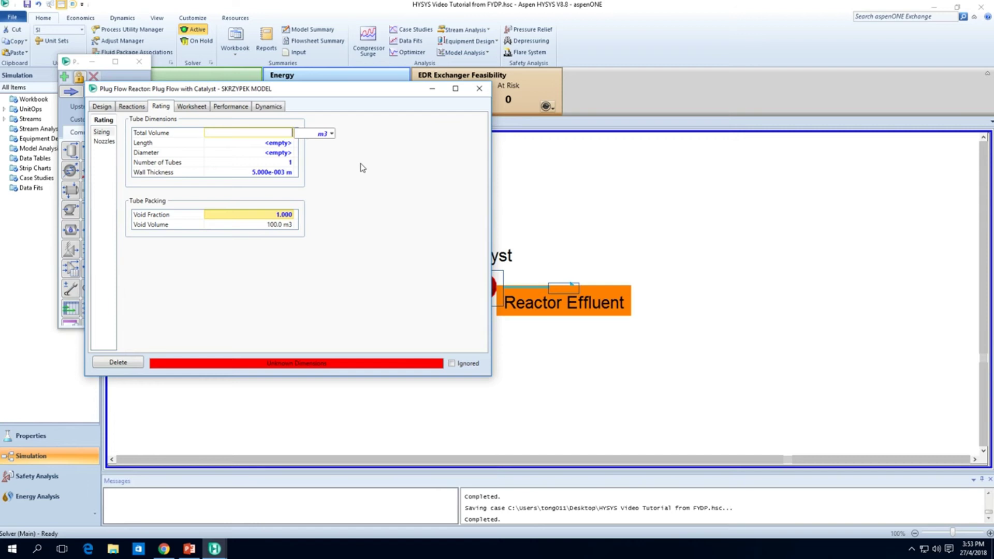
key("Return")
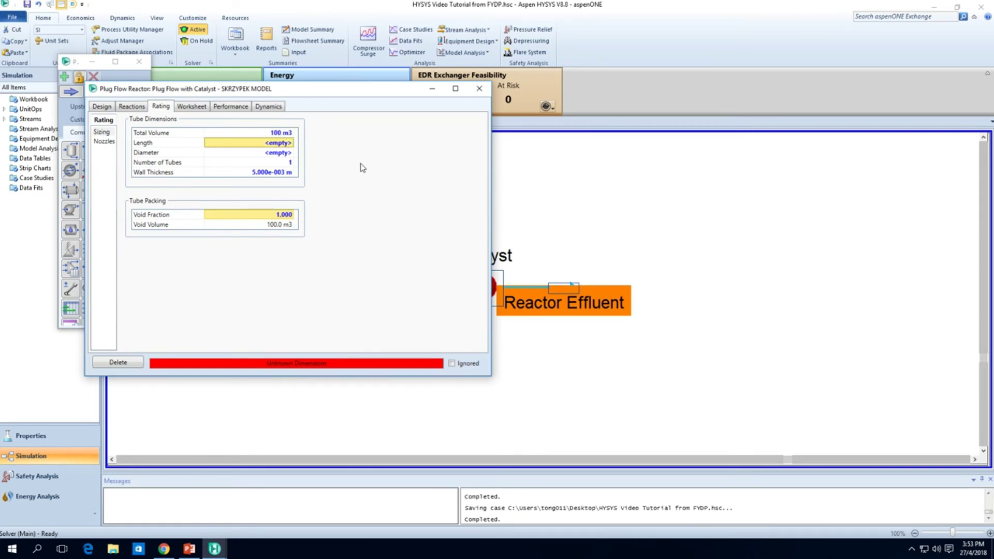
Set the tube length to 50 m and select the Number of Tubes value
type("50")
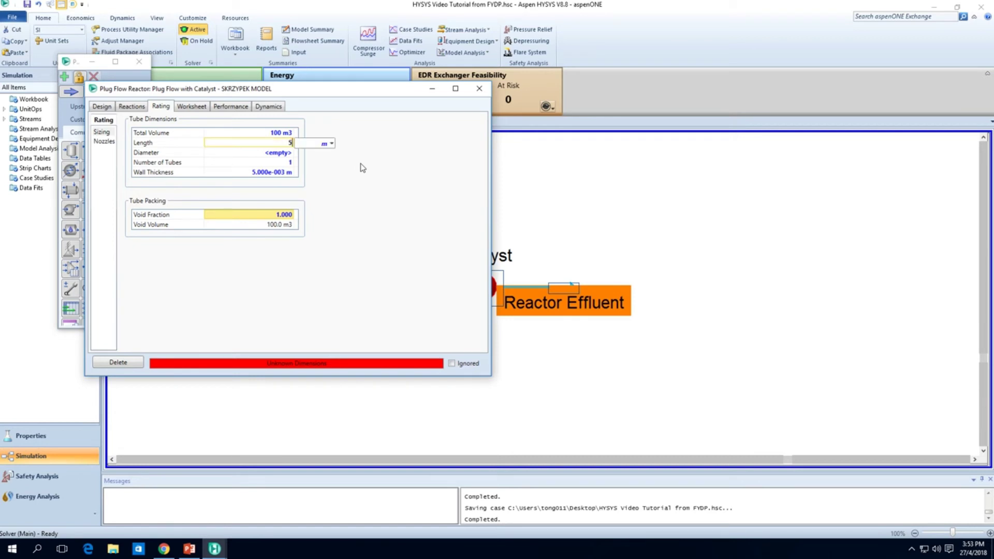
key("Return")
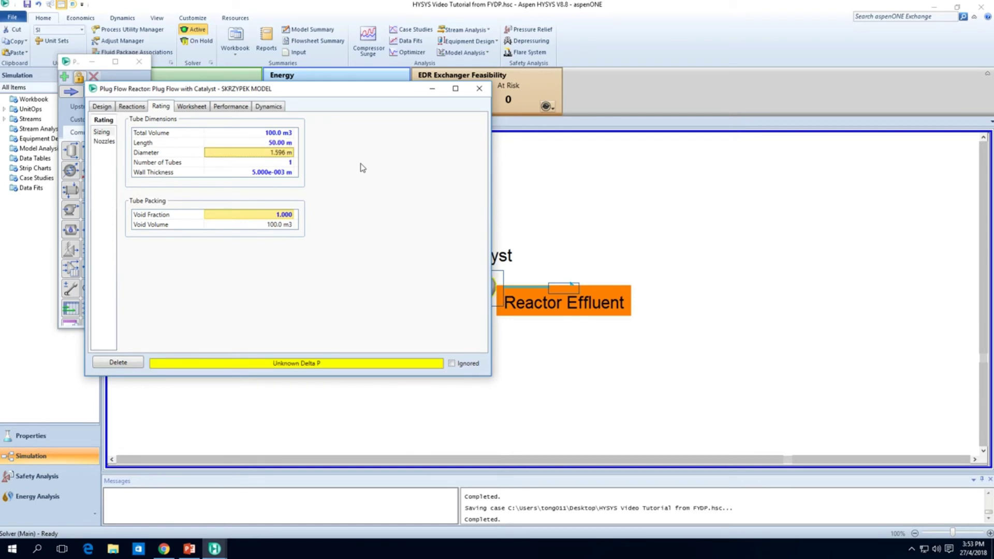
key("Down")
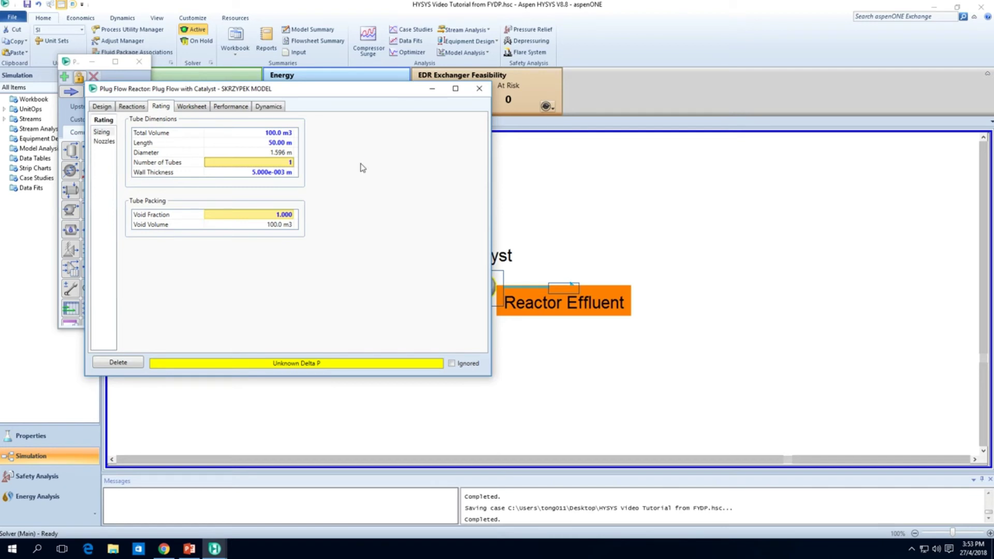
left_click(180, 165)
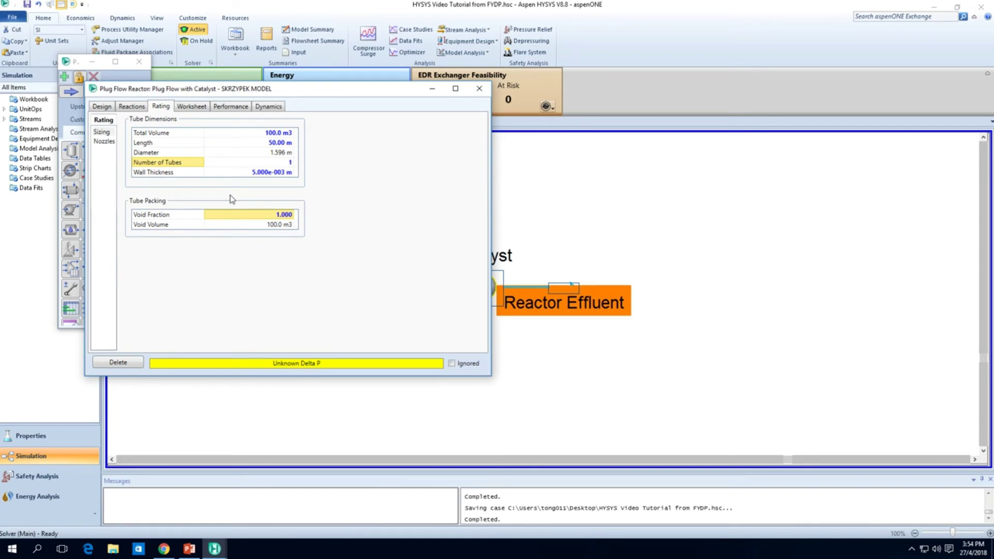
left_click(259, 164)
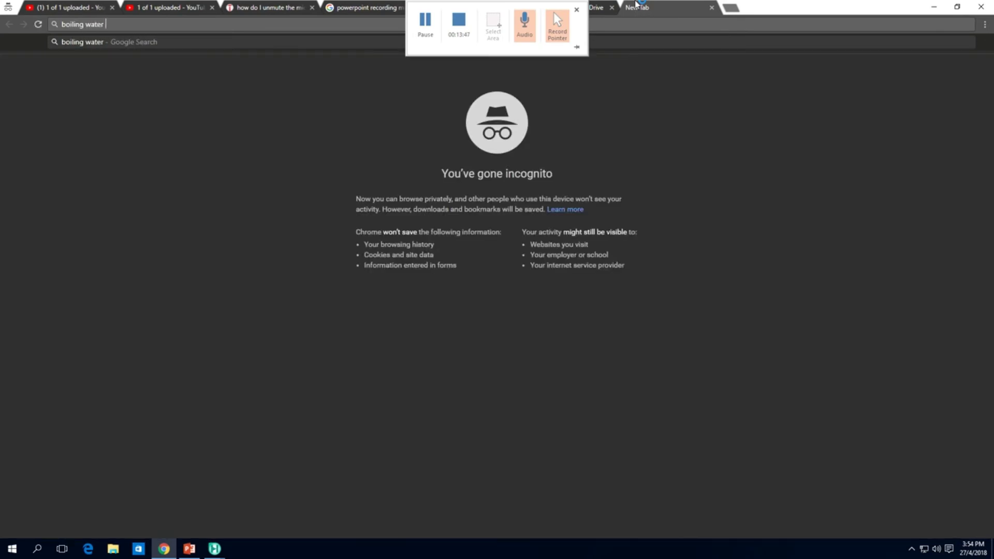
Search 'boiling water reactor methanol production' and highlight the BWR abbreviation and methanol-synthesis sentences
type("methanol p")
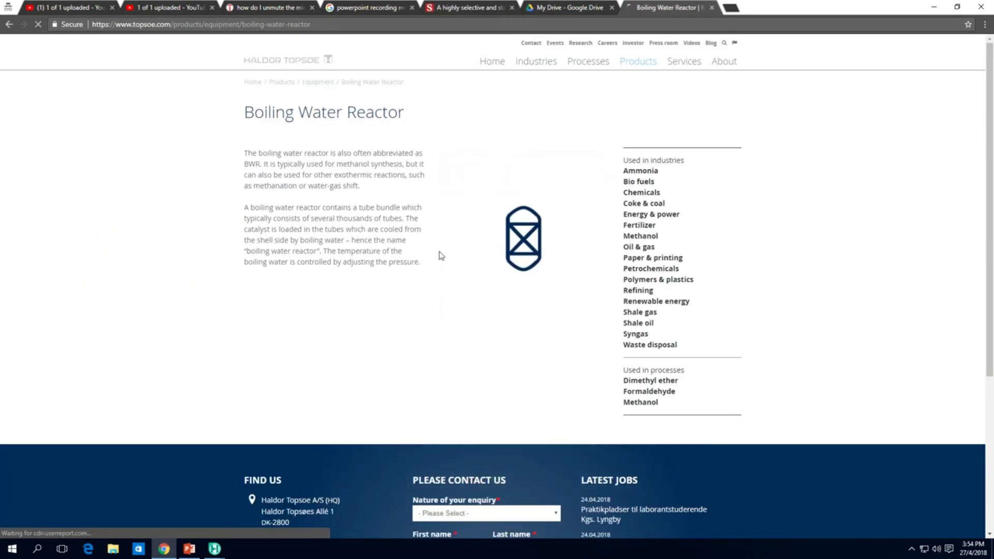
left_click_drag(328, 155, 408, 264)
left_click(408, 264)
mouse_move(247, 153)
left_mouse_down()
mouse_move(283, 154)
mouse_move(262, 165)
left_mouse_up()
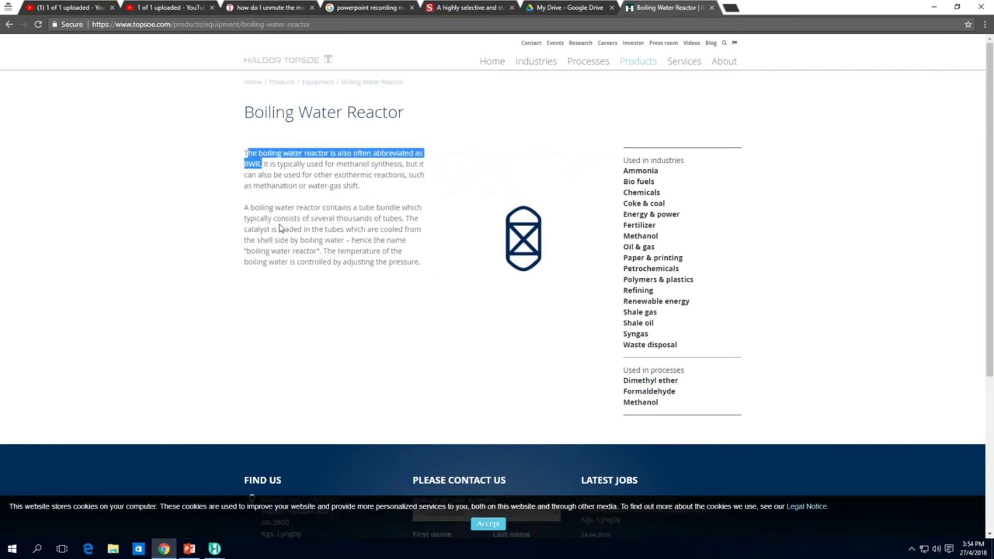
left_click(278, 174)
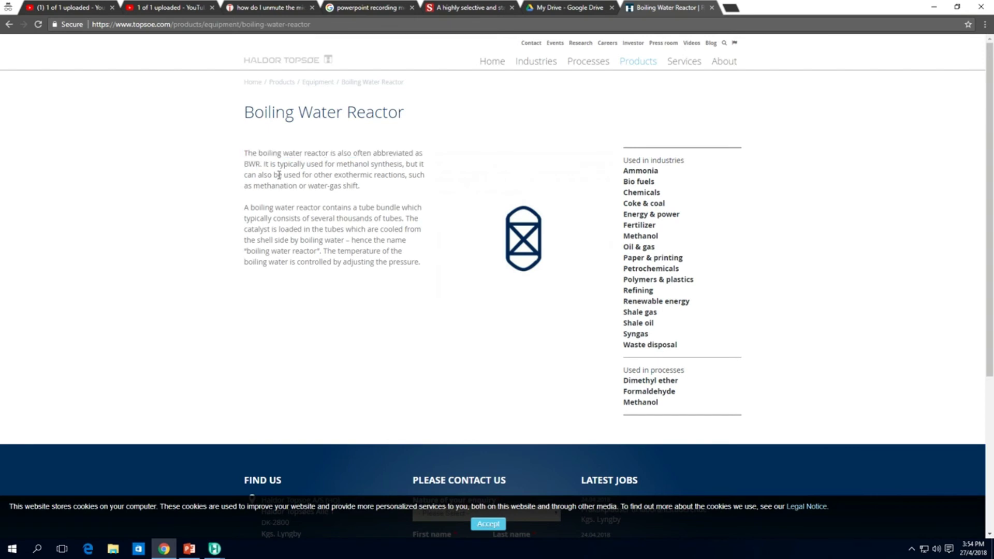
left_click_drag(262, 164, 420, 219)
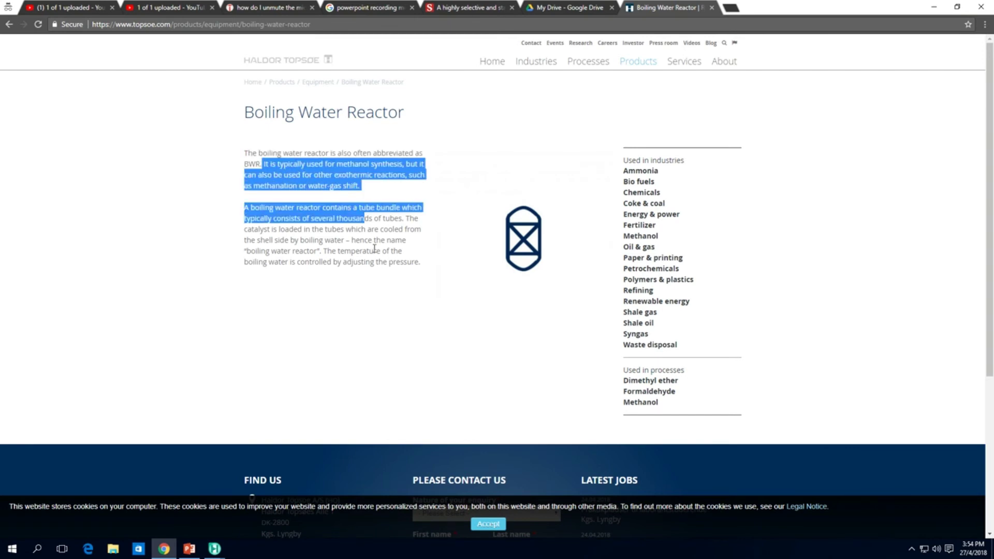
left_click(374, 247)
Dismiss the product updates pop-up and highlight the tube bundle, catalyst-in-tubes and boiling-water temperature sentences
left_click(627, 148)
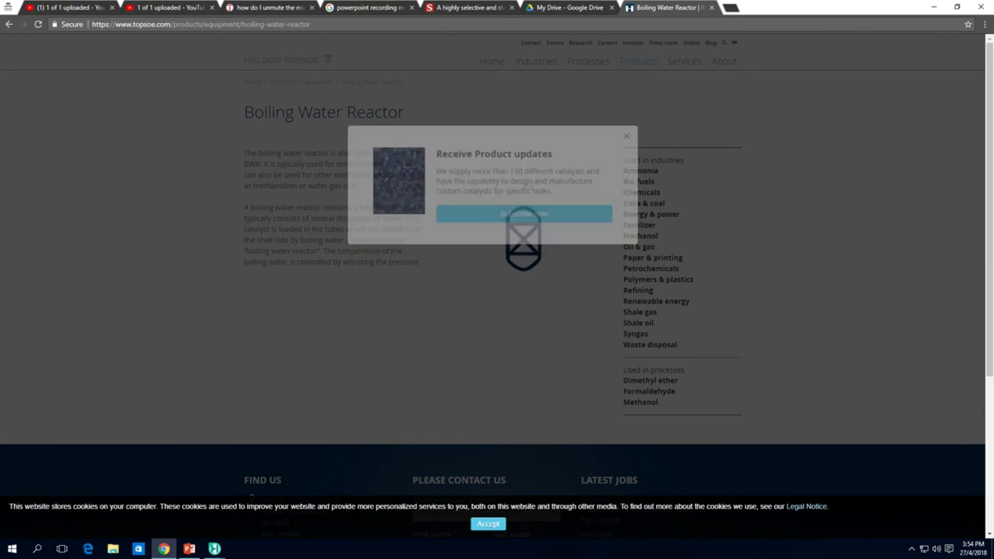
left_click_drag(248, 208, 323, 254)
left_click(417, 254)
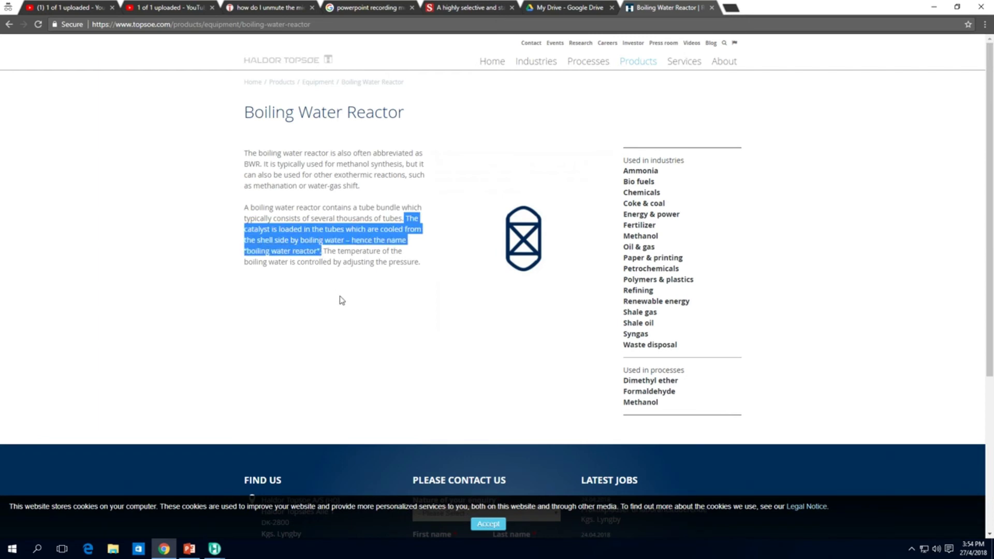
left_click_drag(420, 262, 332, 251)
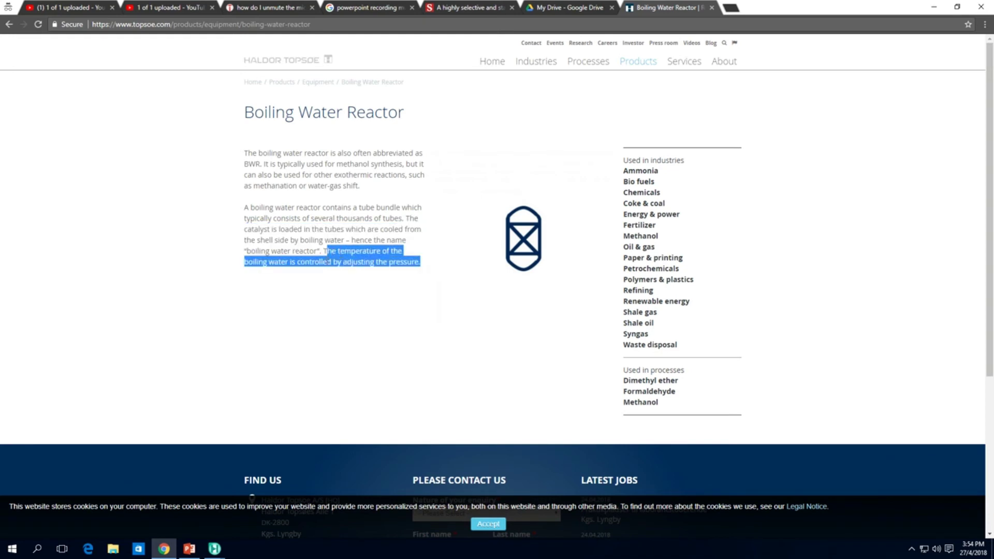
left_click(337, 299)
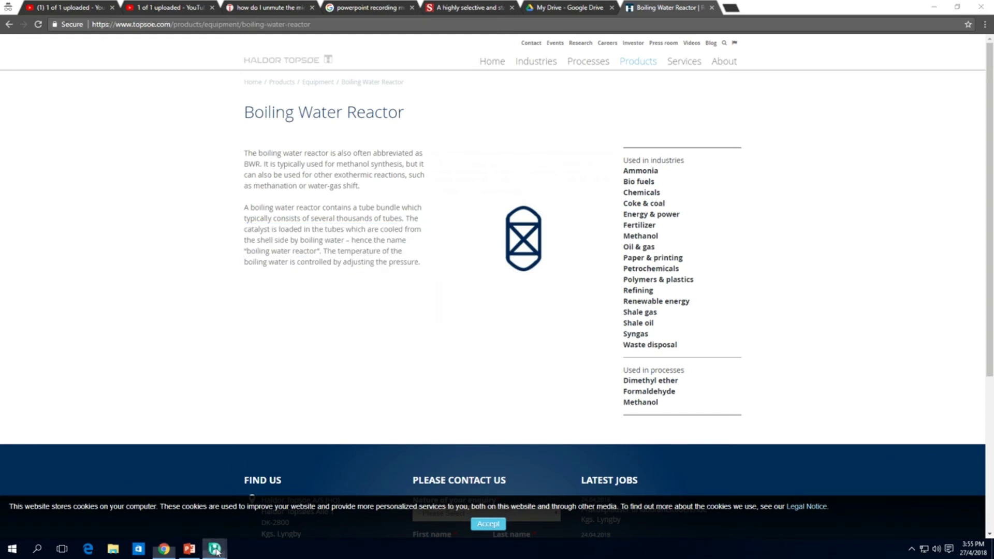
Back in HYSYS, set the reactor's void fraction to 0.5
mouse_move(214, 548)
left_click(342, 504)
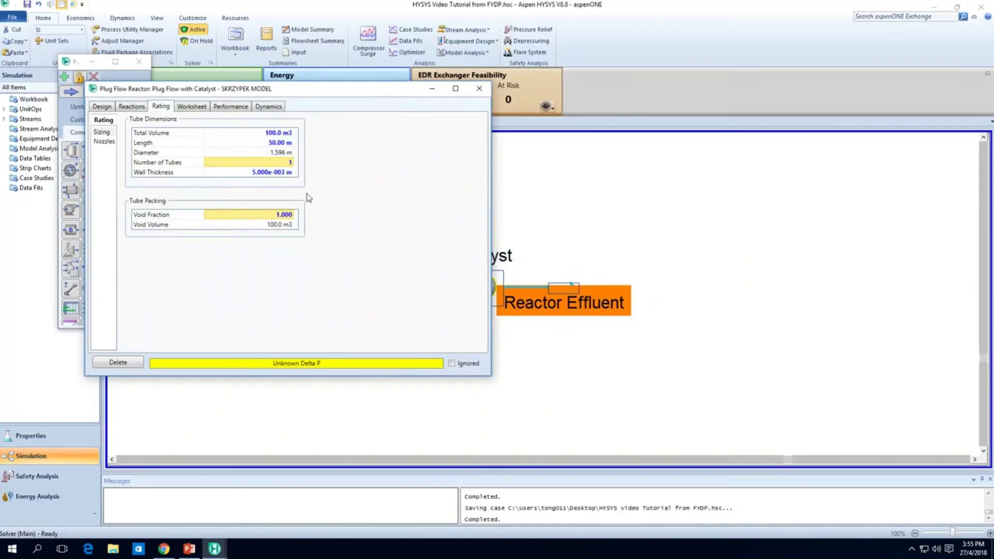
left_click(284, 216)
type("0.5")
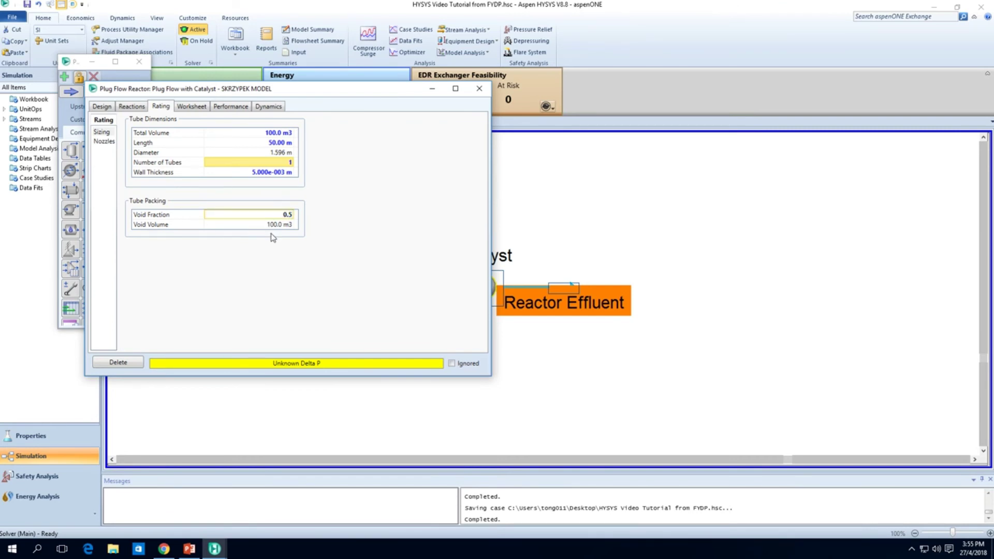
key("Return")
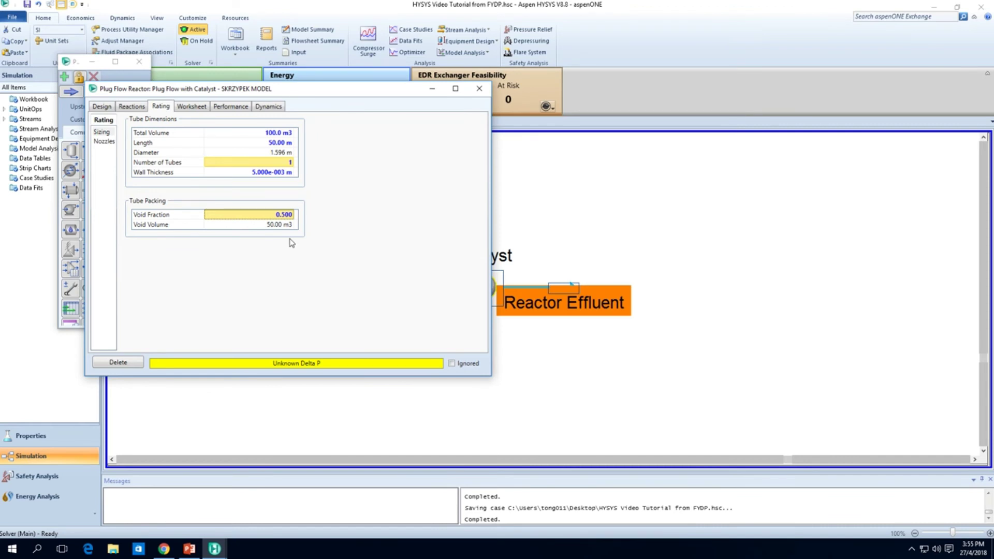
Review the catalyst data (2500 kg/m3 solid, 1250 kg/m3 bulk density) and segment initialisation options
left_click(142, 107)
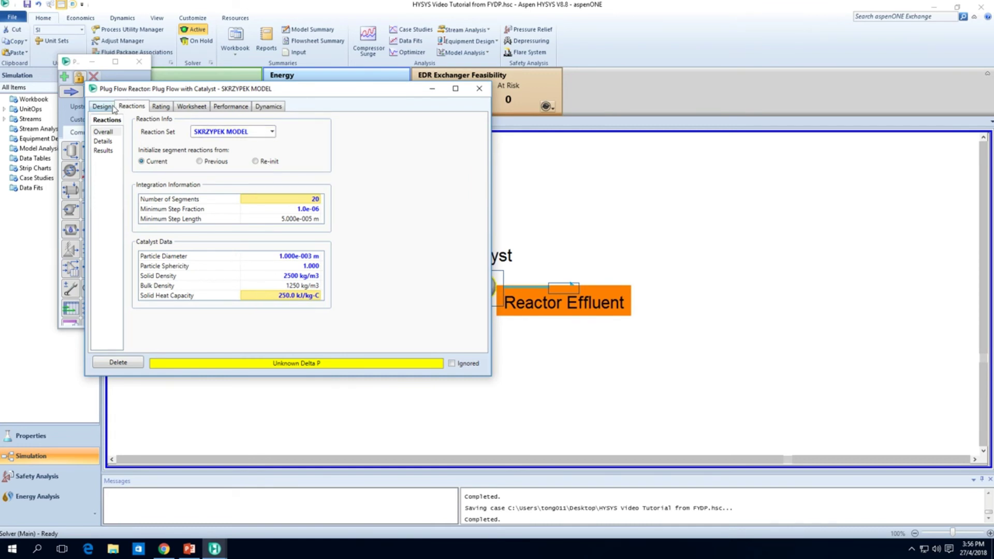
left_click(160, 107)
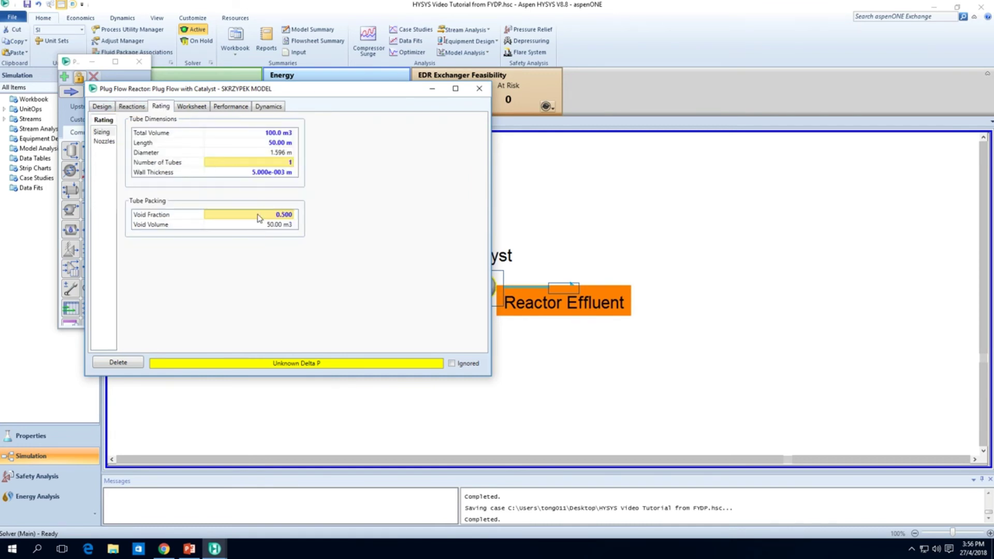
left_click(138, 107)
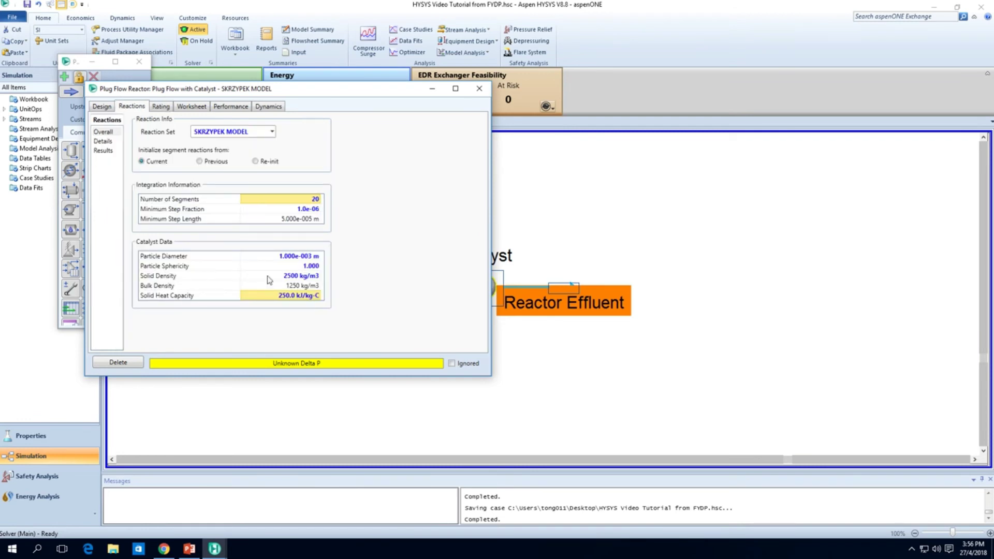
left_click(305, 276)
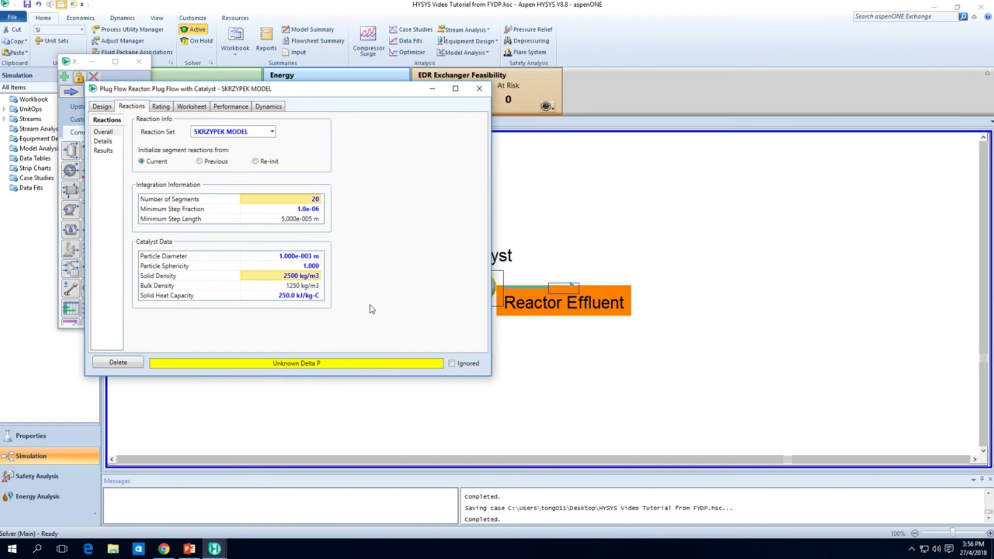
left_click(256, 162)
left_click(164, 162)
left_click(101, 106)
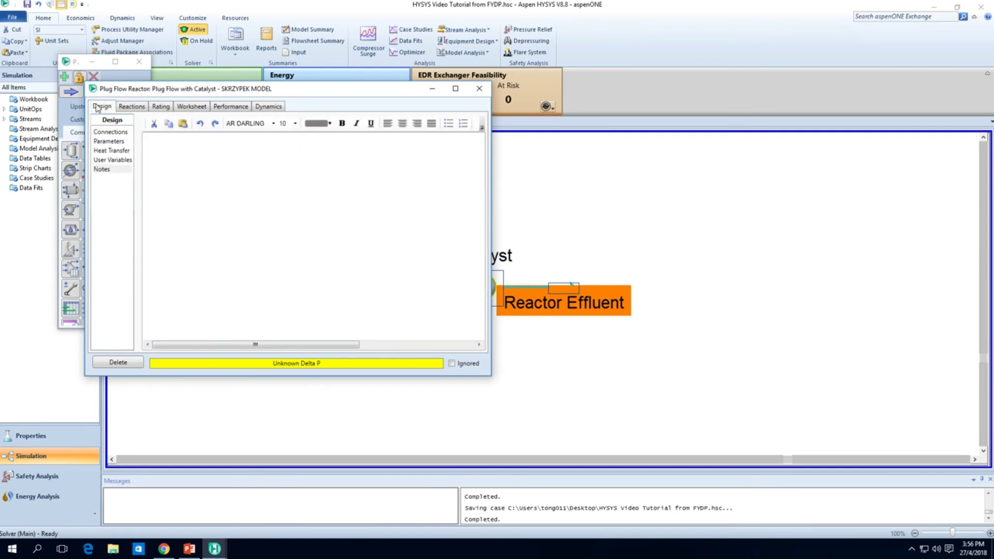
left_click(126, 107)
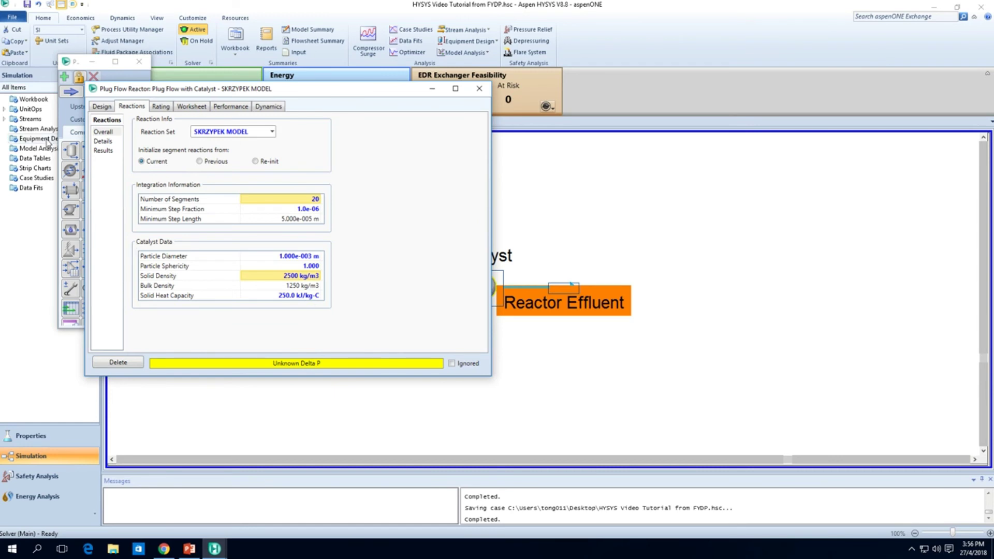
left_click(101, 107)
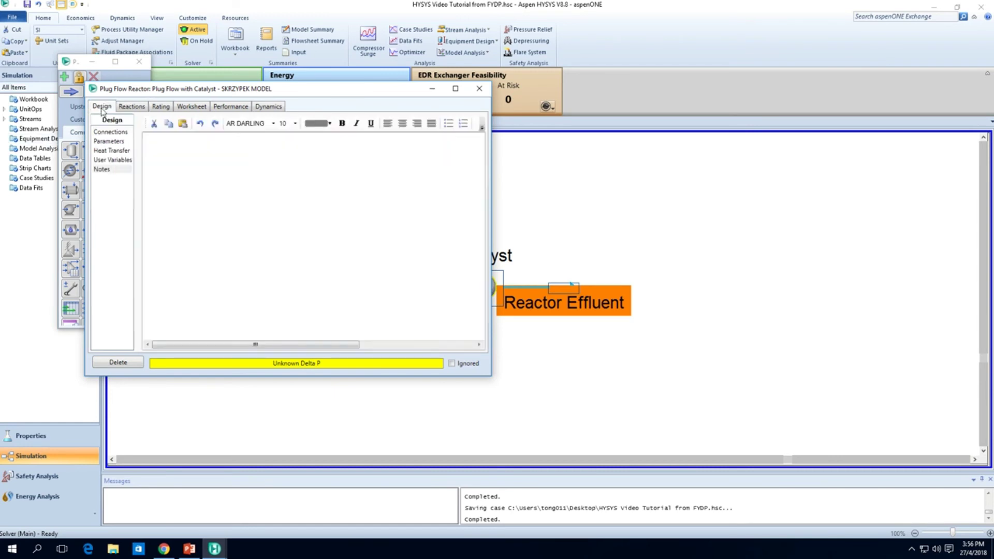
Switch the reactor's pressure drop to the Ergun equation, accept the pressure gradient warning, and recheck Parameters
left_click(111, 143)
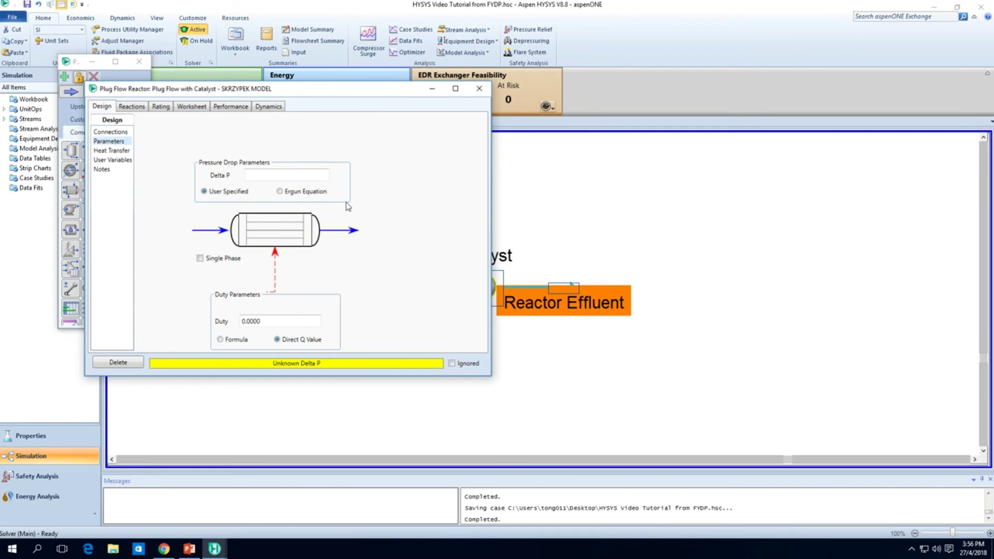
left_click(303, 192)
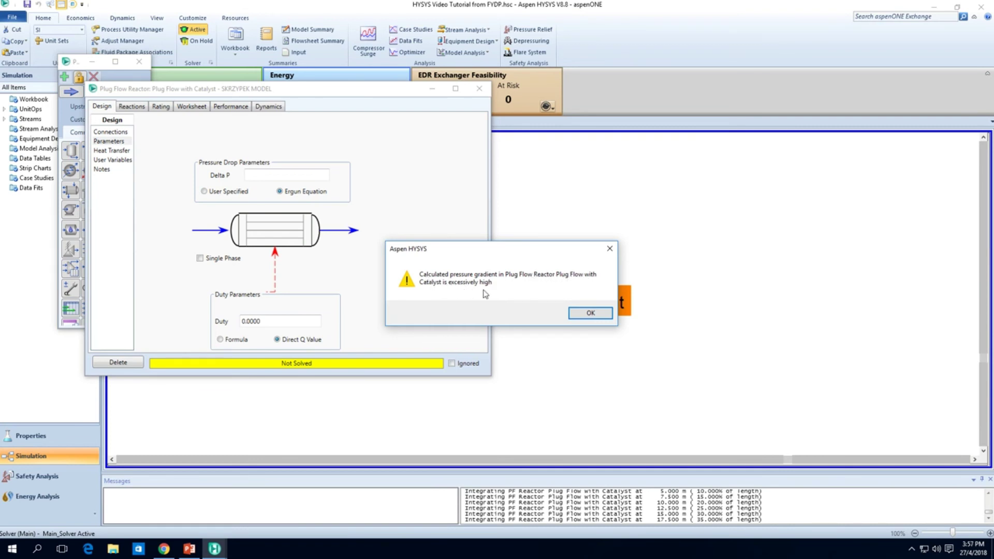
left_click(589, 314)
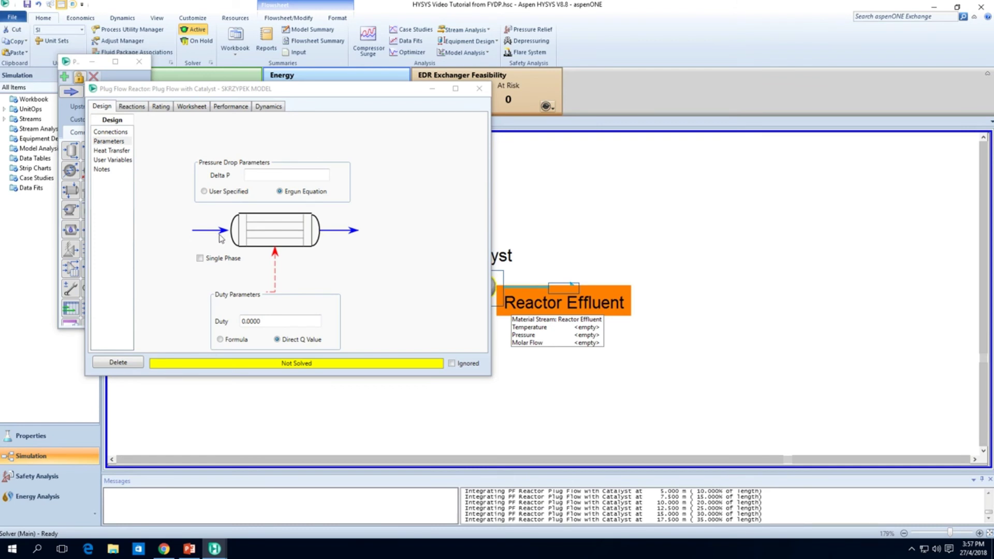
left_click(478, 91)
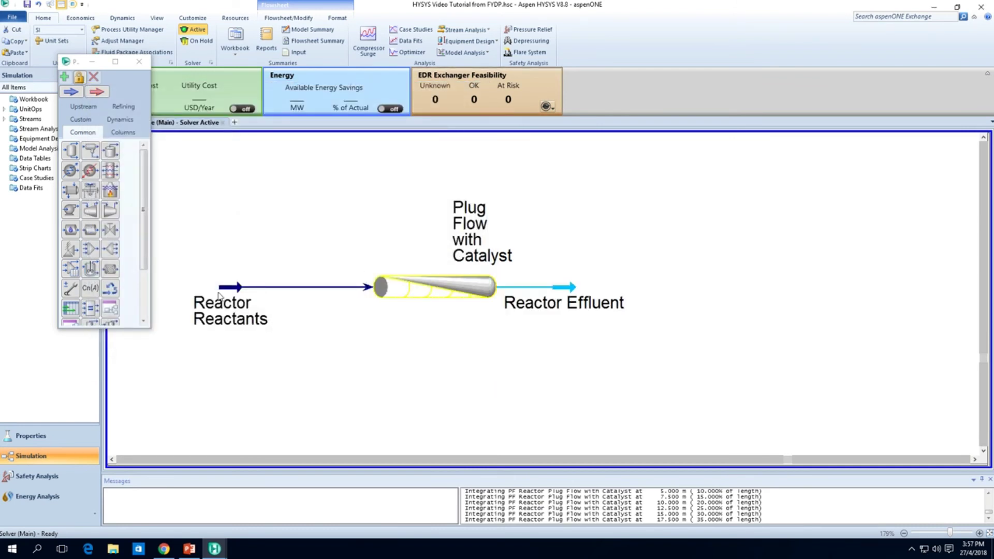
double_click(413, 287)
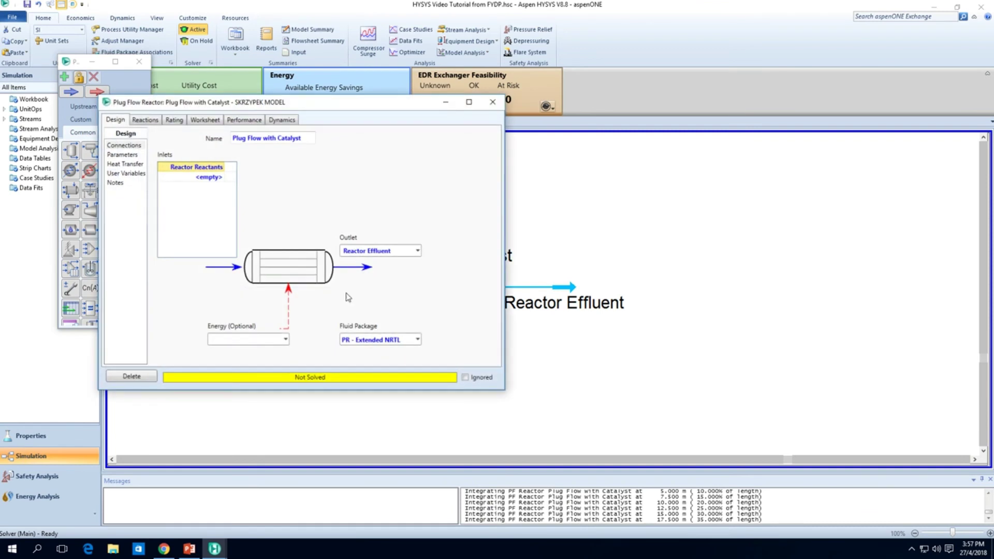
left_click(122, 155)
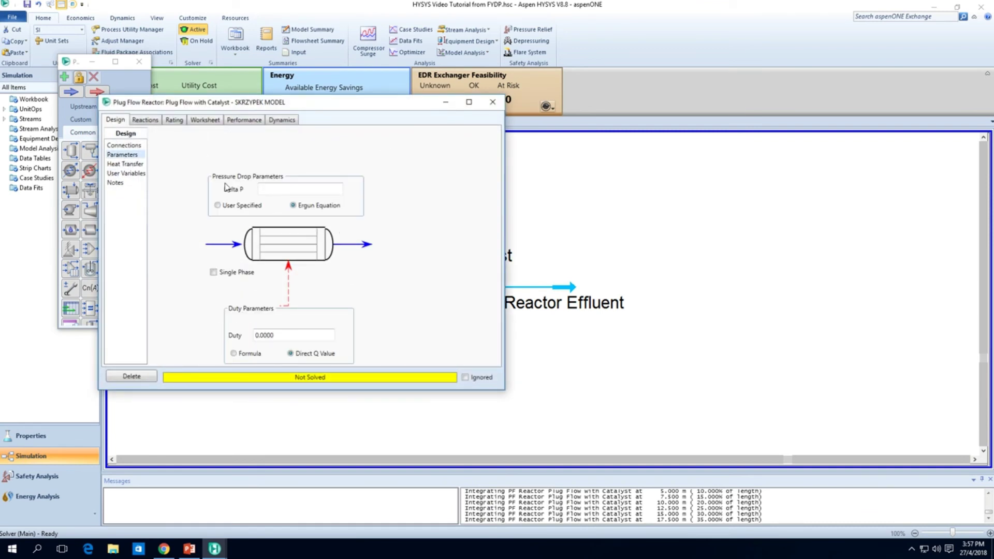
left_click(492, 102)
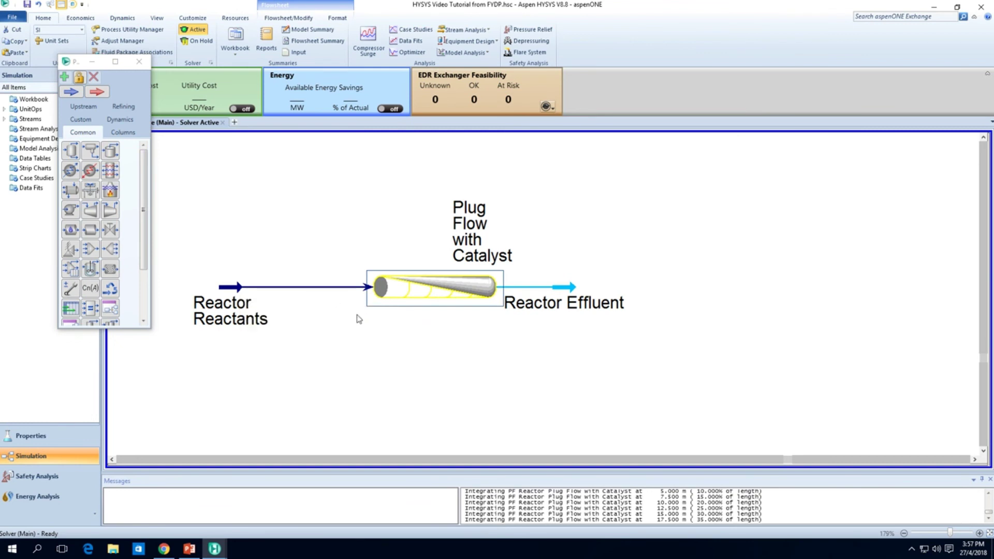
Locate the Reactor Reactants stream (2.000e+004 kgmole/h) on the flowsheet
mouse_move(234, 295)
Set the Reactor Reactants molar flow to 1e4 kgmole/h
double_click(233, 288)
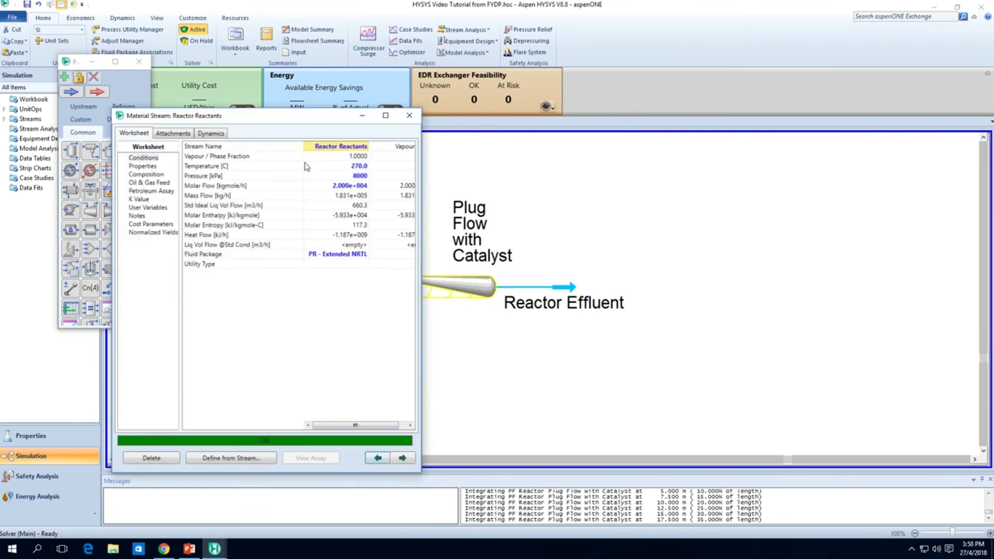
left_click(324, 195)
left_click(345, 186)
type("1e4")
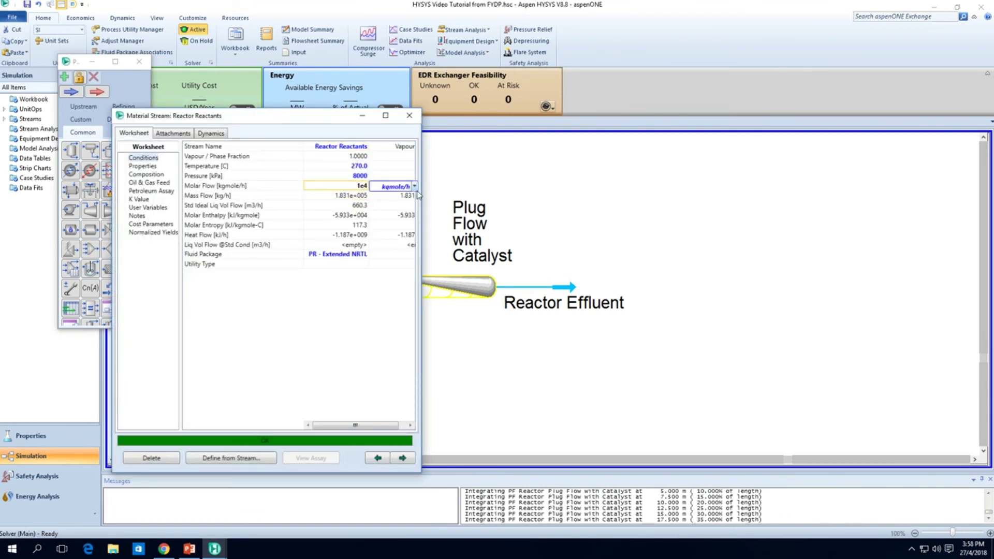
key("Return")
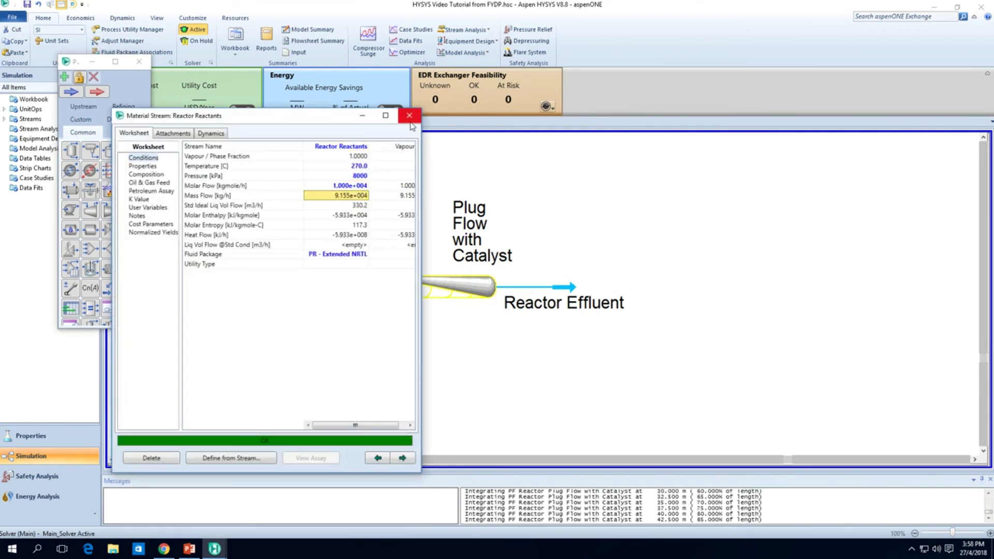
Close the stream window and check the solved reactor's 5276 kPa pressure drop
left_click(409, 115)
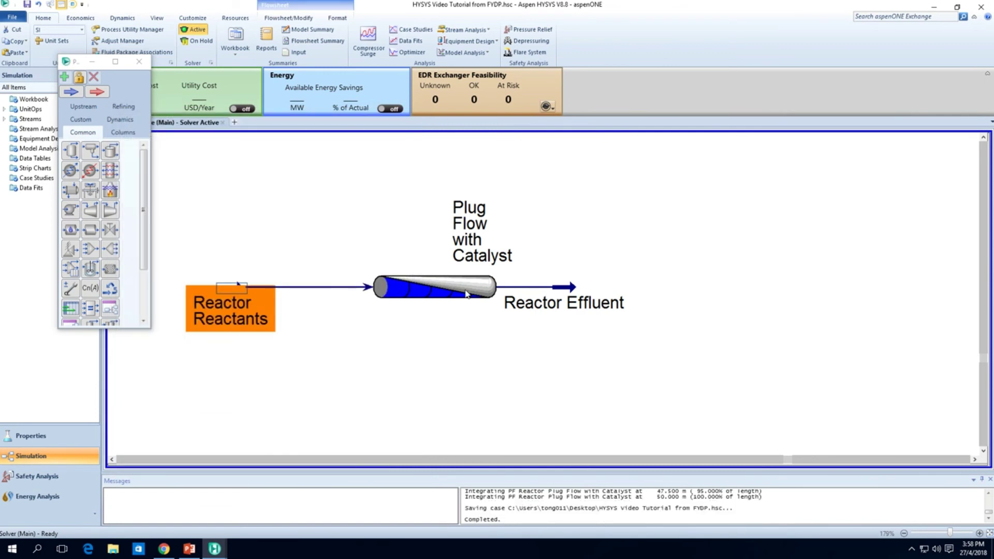
mouse_move(465, 287)
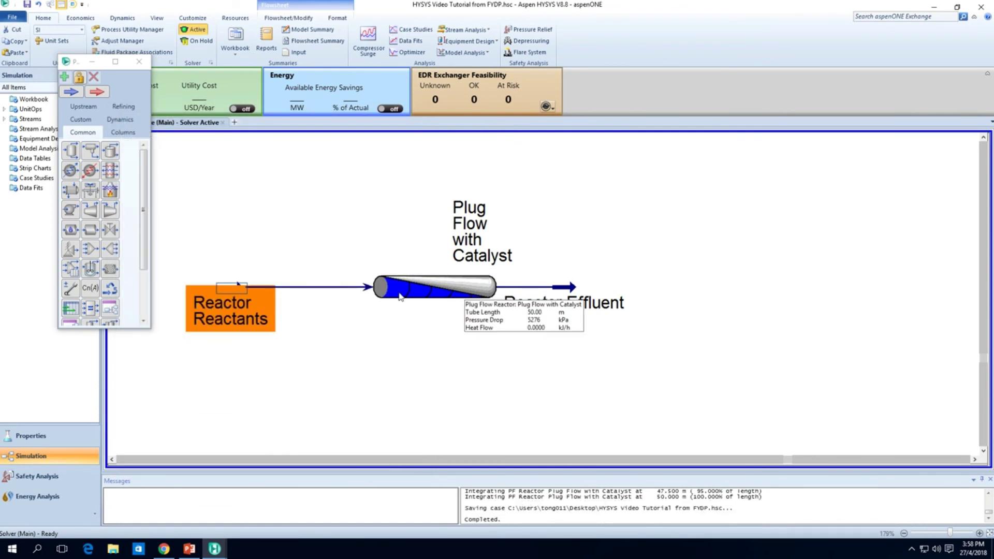
left_click(429, 342)
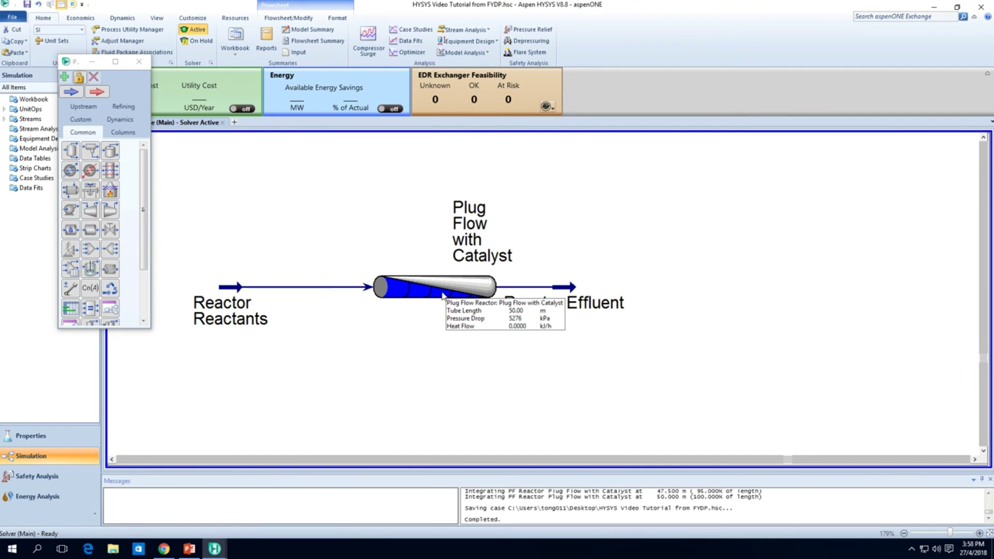
Cut the Reactor Reactants molar flow to 5000 kgmole/h and let the reactor re-solve
double_click(235, 293)
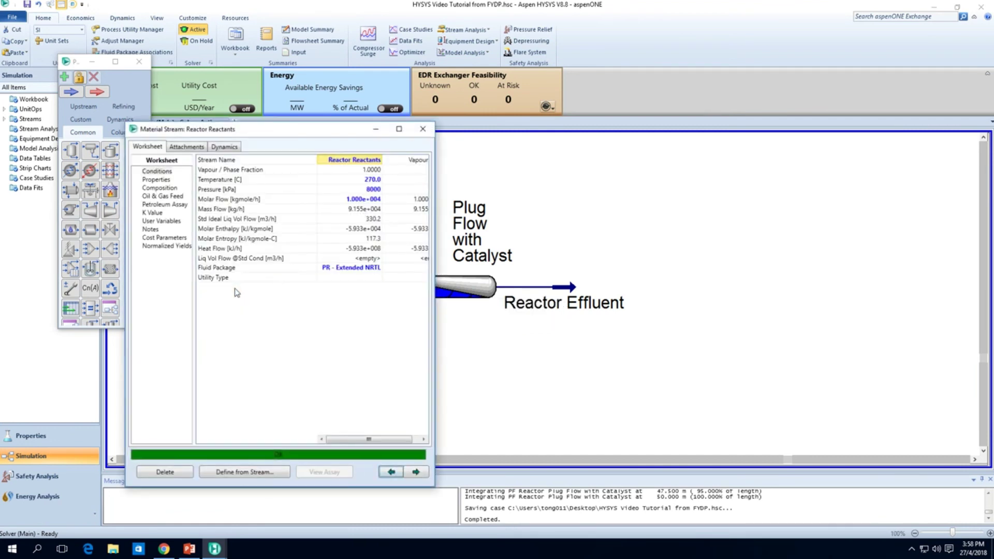
left_click(365, 199)
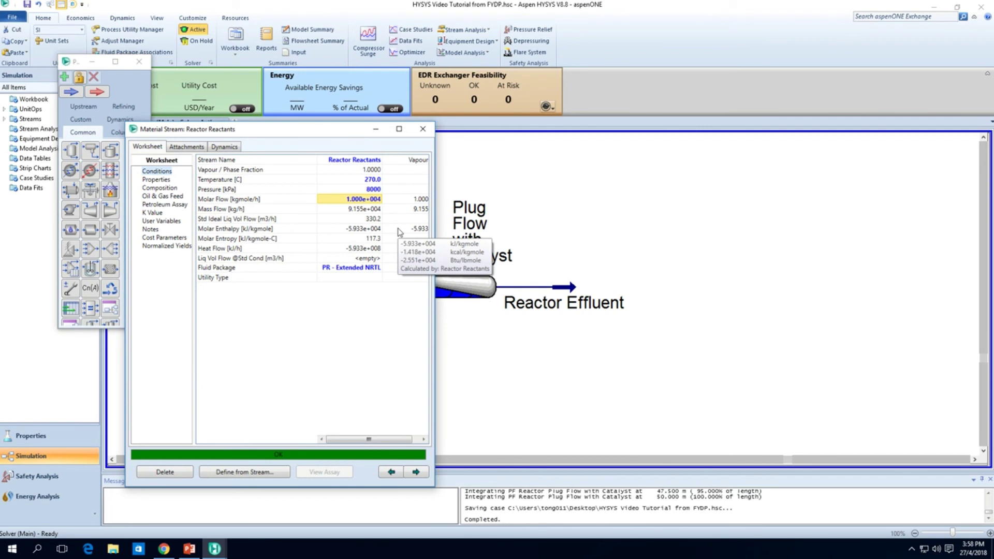
type("5e3")
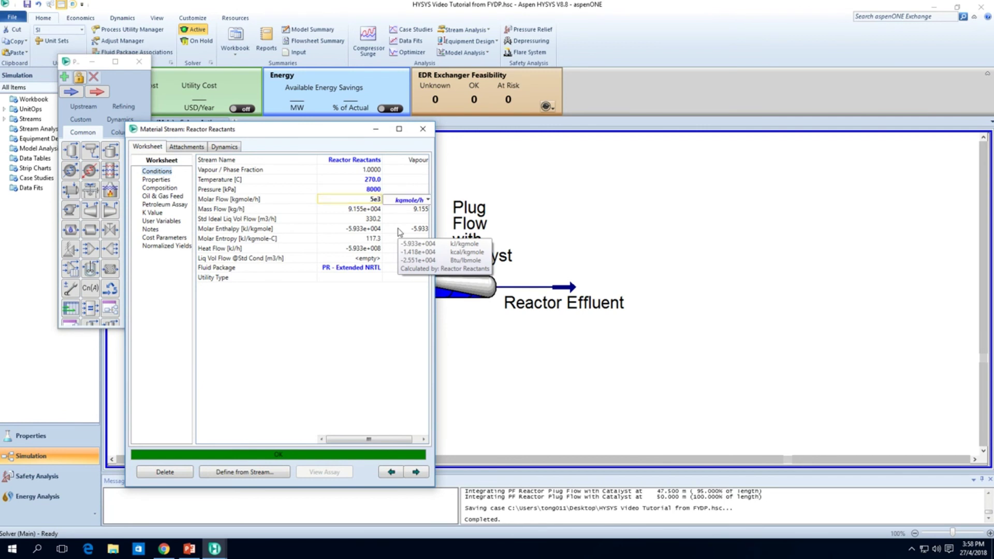
key("Return")
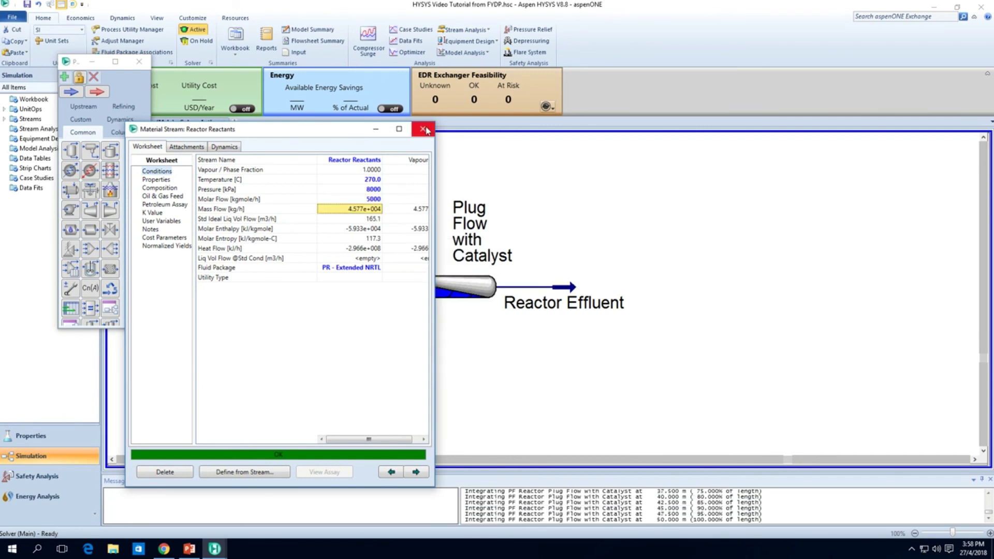
left_click(423, 129)
mouse_move(443, 281)
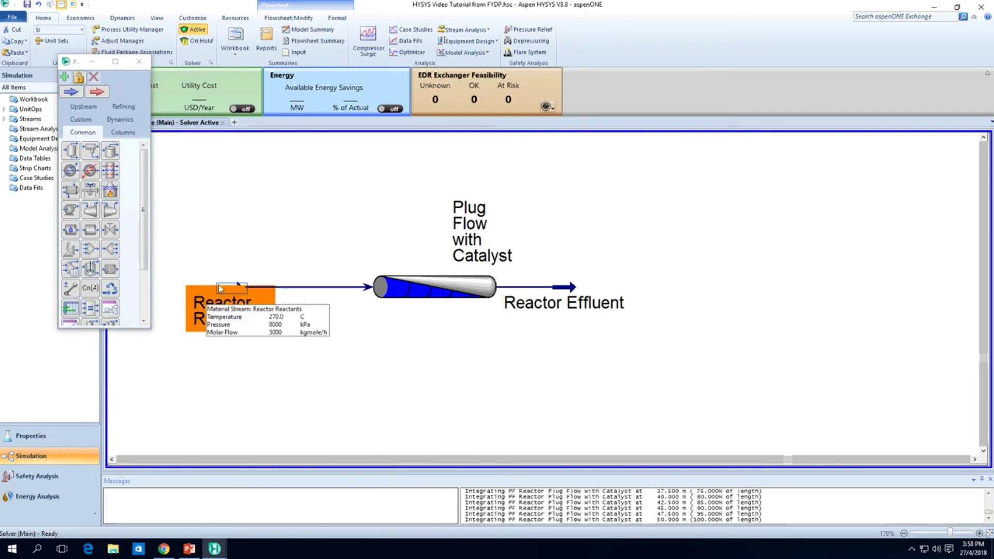
Lower the molar flow to 2500 kgmole/h and check the reactor's updated pressure drop
double_click(223, 304)
left_click(270, 92)
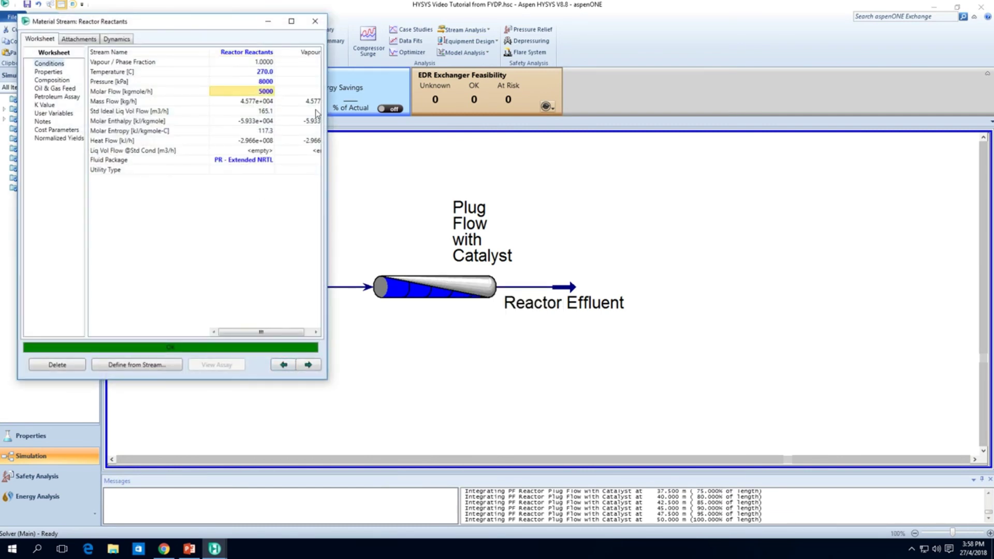
type("2500")
key("Return")
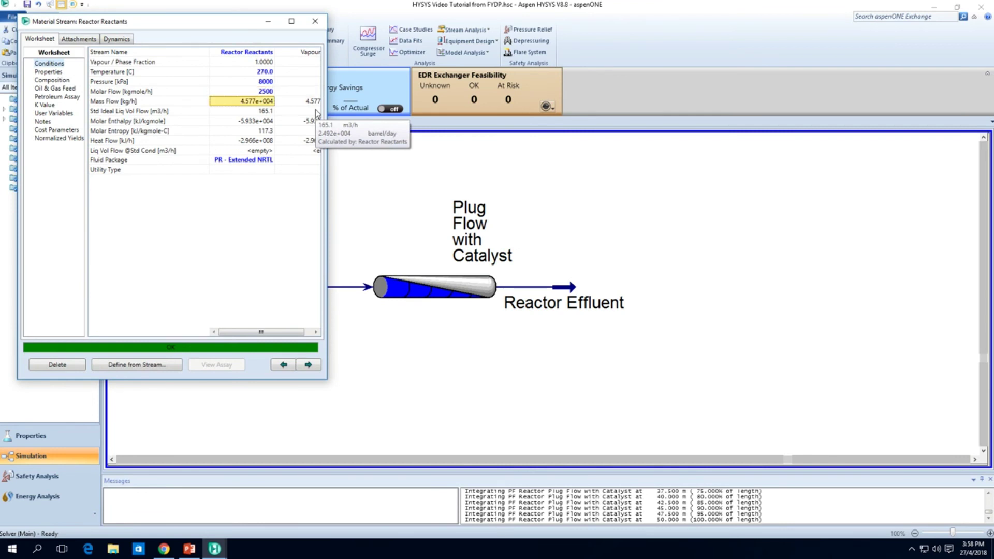
left_click(441, 290)
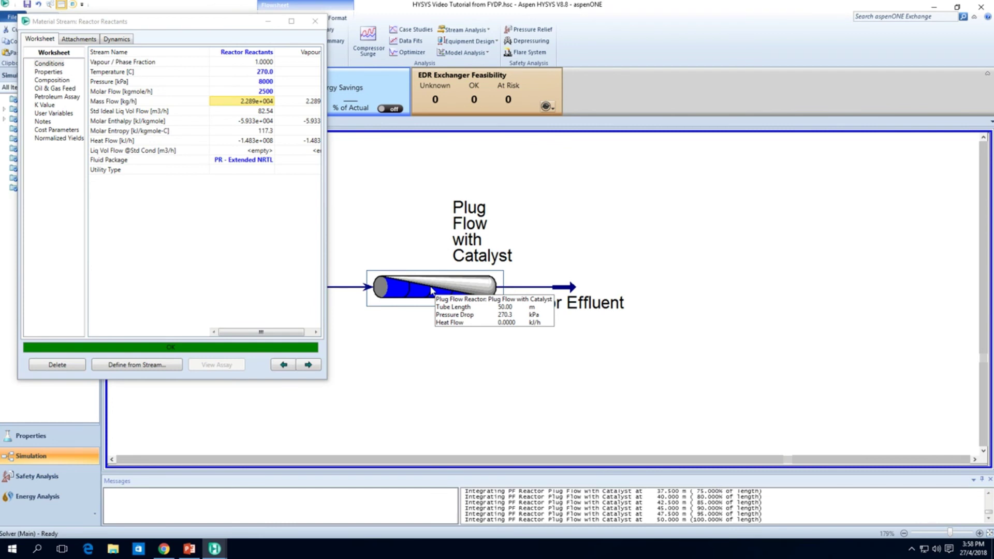
Lower the molar flow to 1000 kgmole/h and close the stream window
left_click(266, 91)
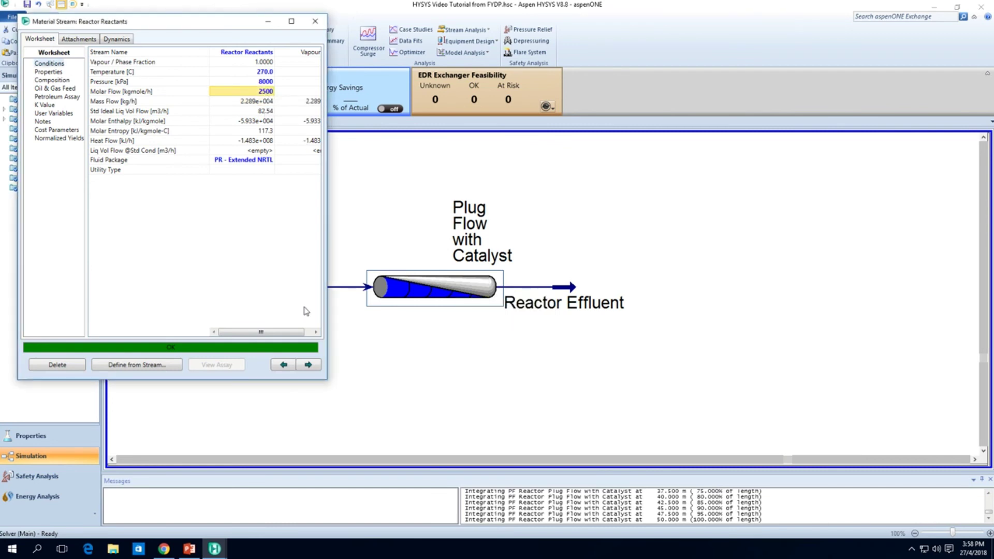
type("1000")
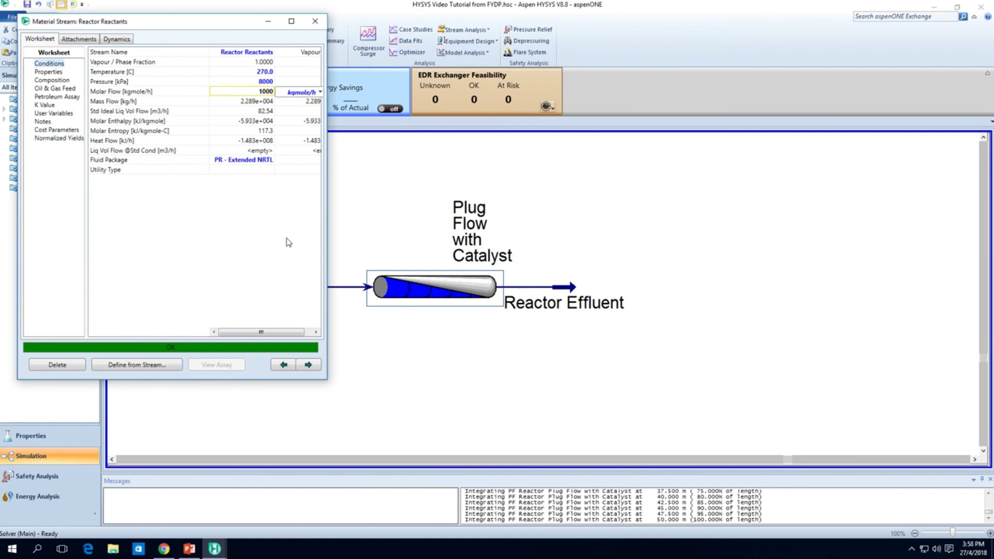
key("Return")
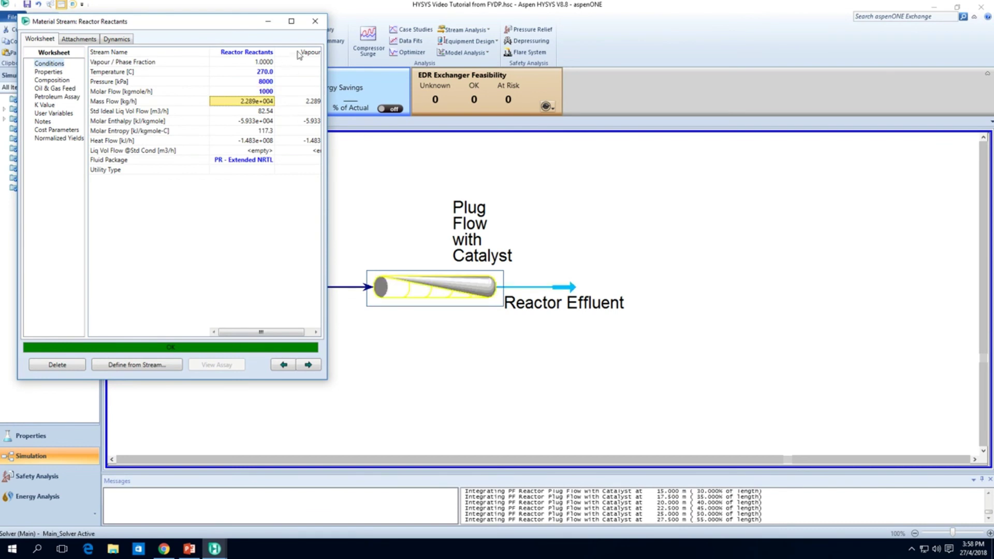
left_click(315, 21)
mouse_move(443, 293)
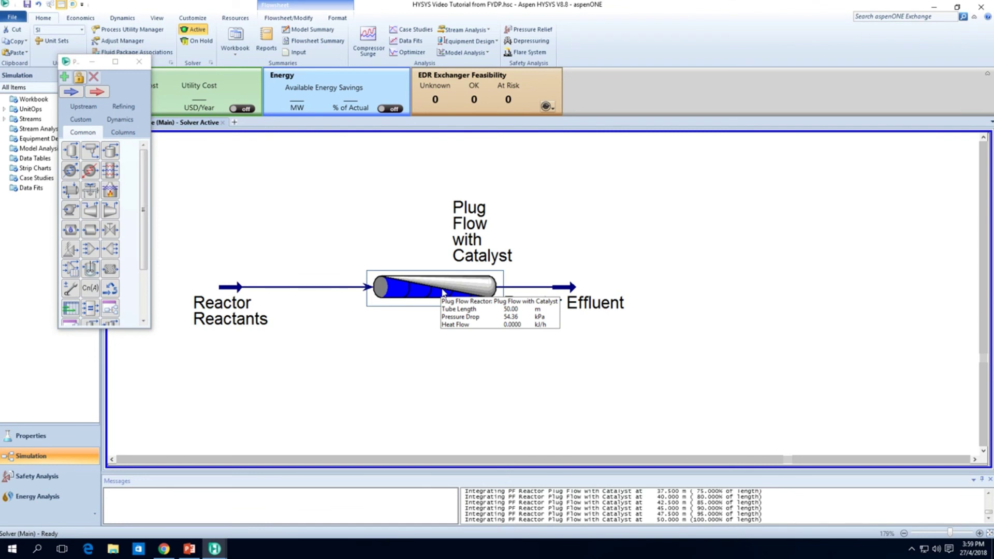
mouse_move(566, 292)
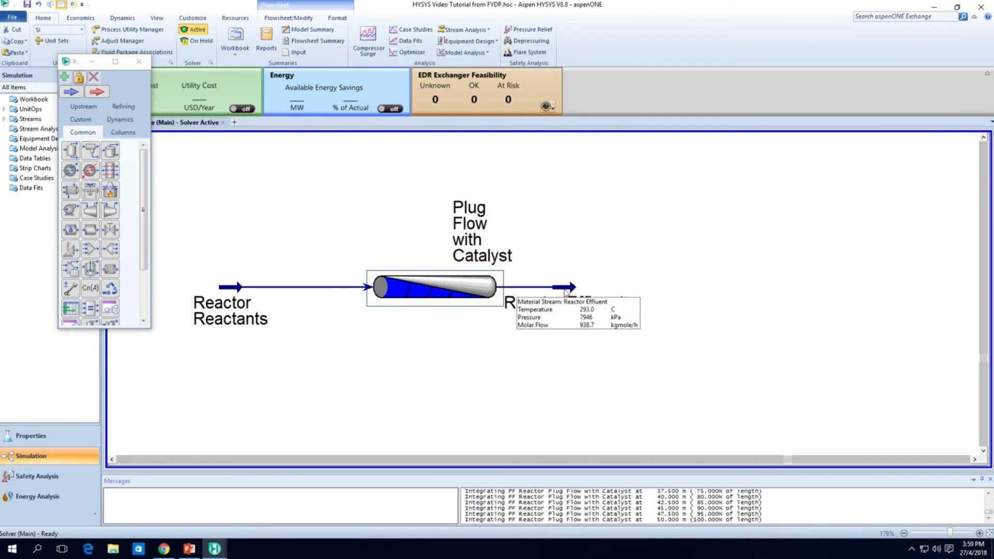
double_click(565, 291)
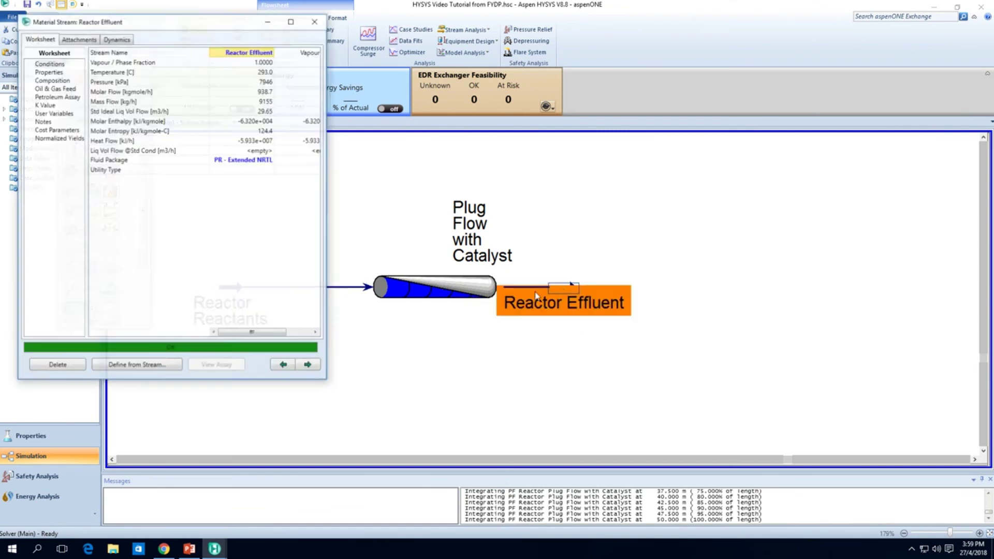
left_click(56, 80)
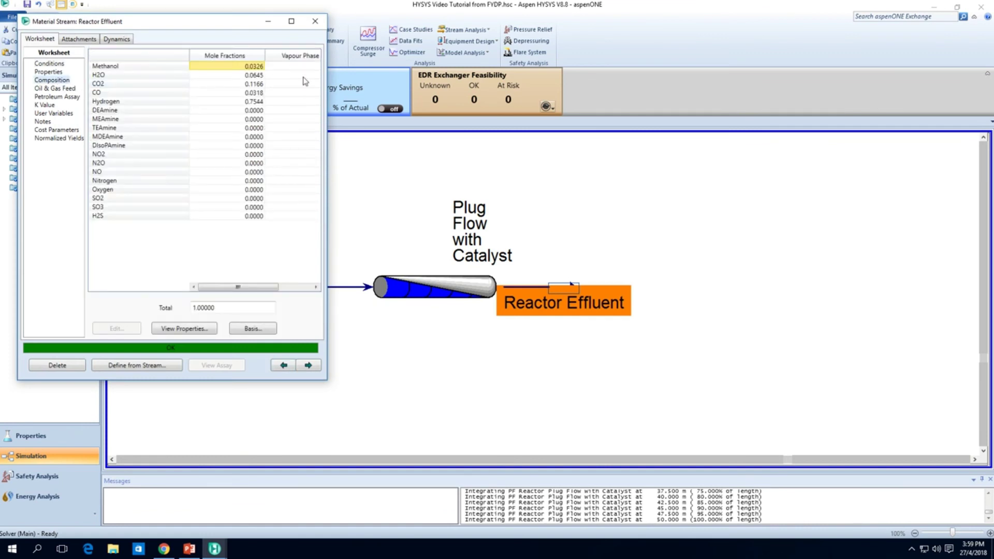
left_click(259, 84)
left_click(261, 68)
left_click(264, 94)
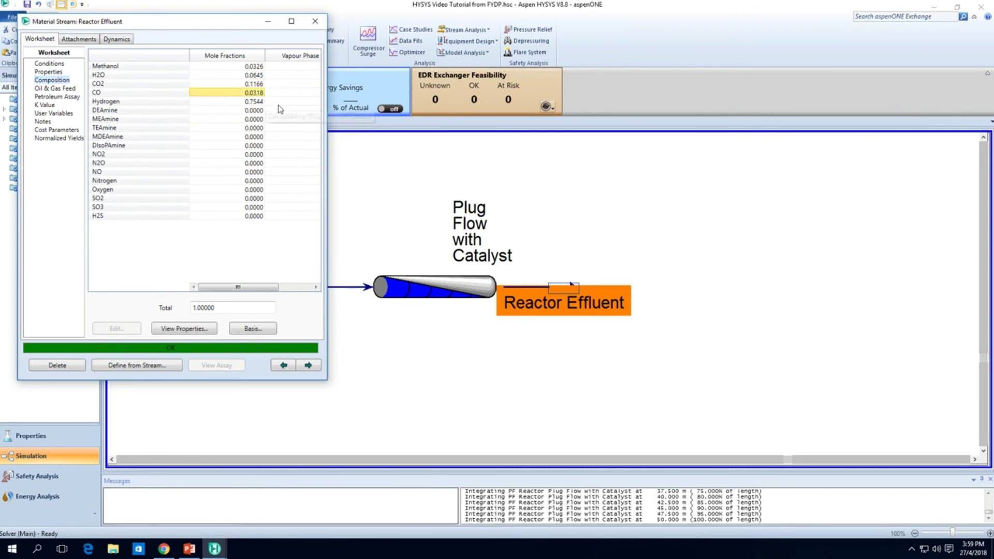
left_click(263, 103)
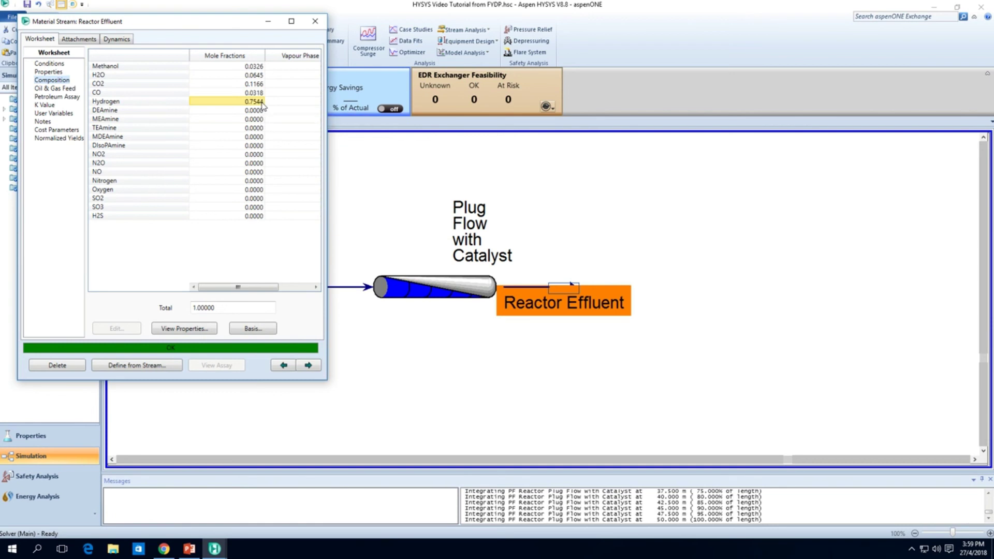
left_click(257, 89)
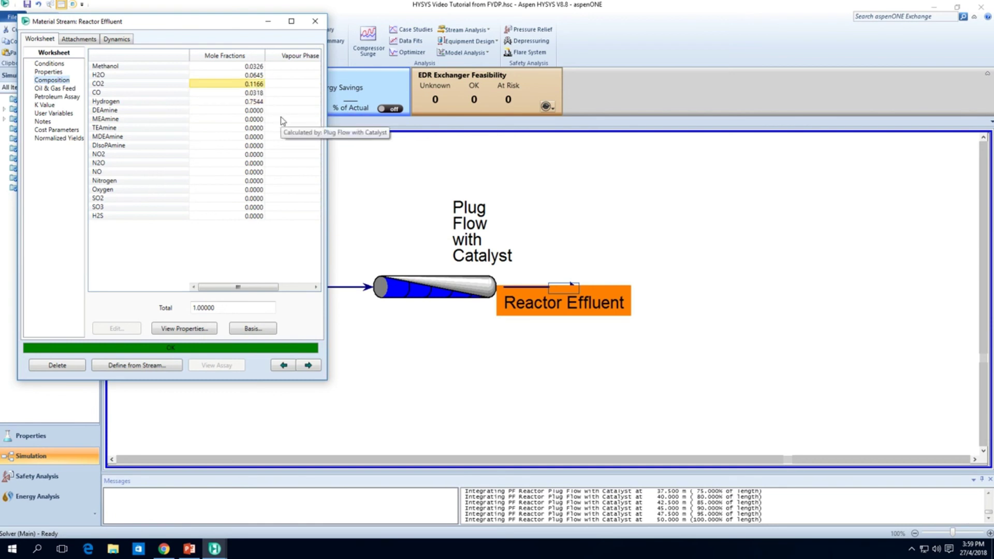
left_click(315, 22)
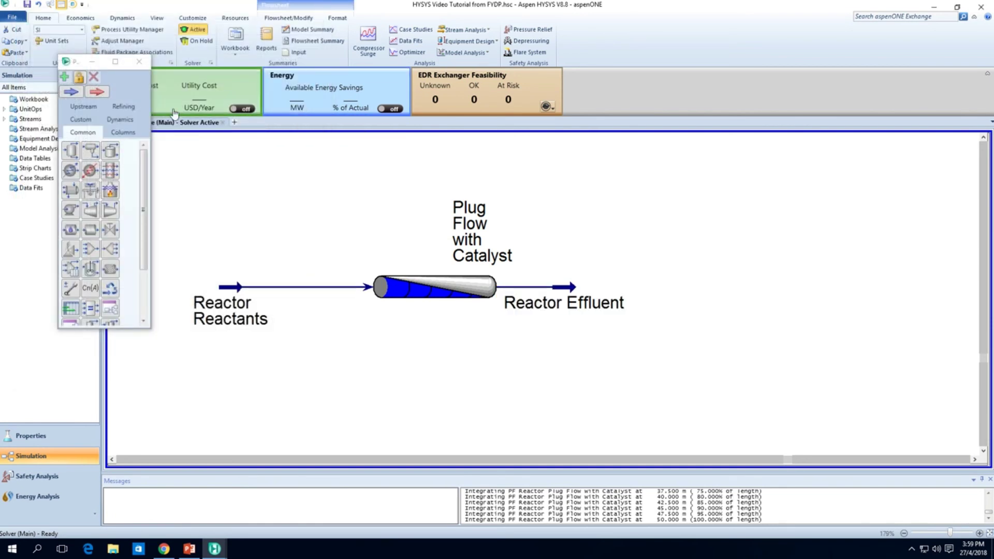
Close the Model Palette and drag the Reactor Effluent stream end further right of the reactor
left_click(138, 60)
mouse_move(231, 296)
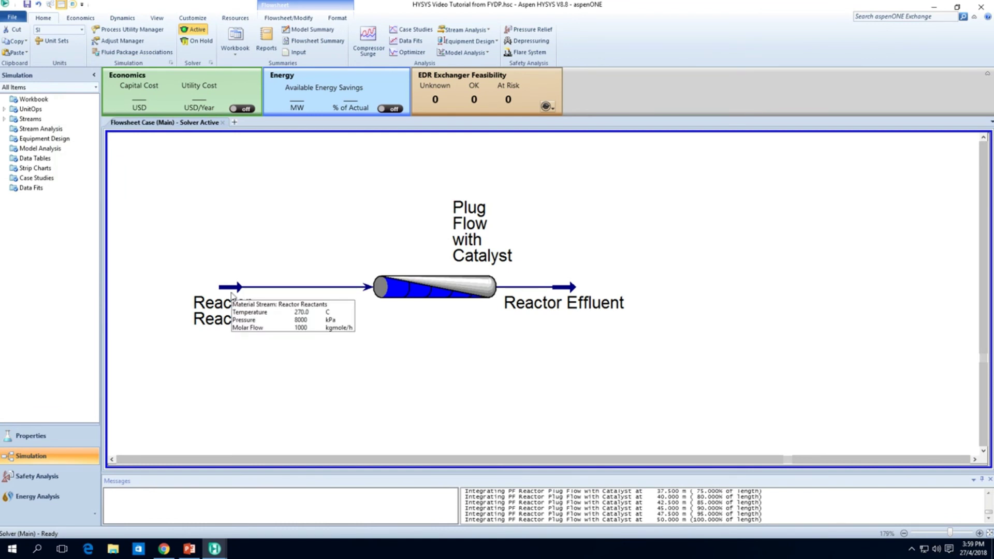
left_click_drag(563, 288, 624, 288)
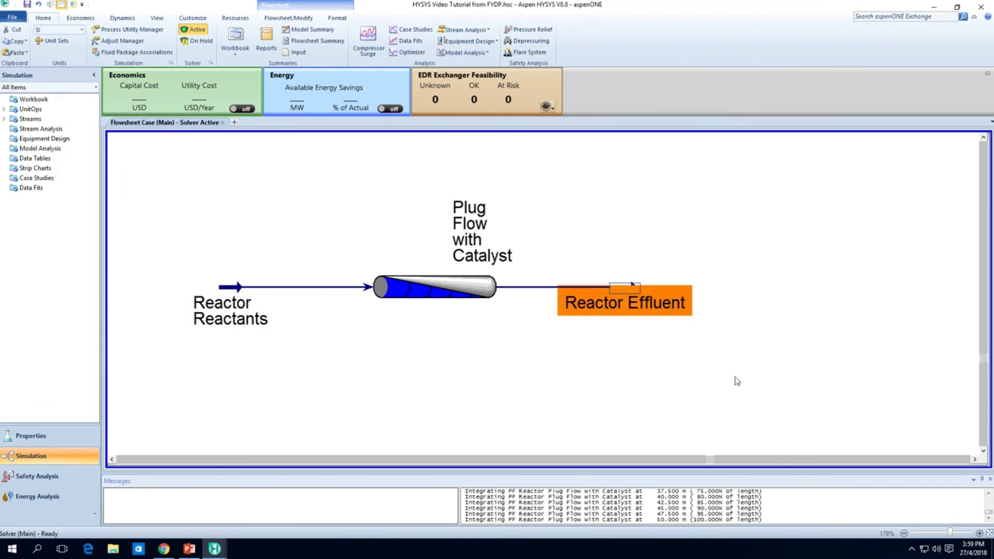
scroll(706, 381, "down", 3)
scroll(652, 413, "up", 2)
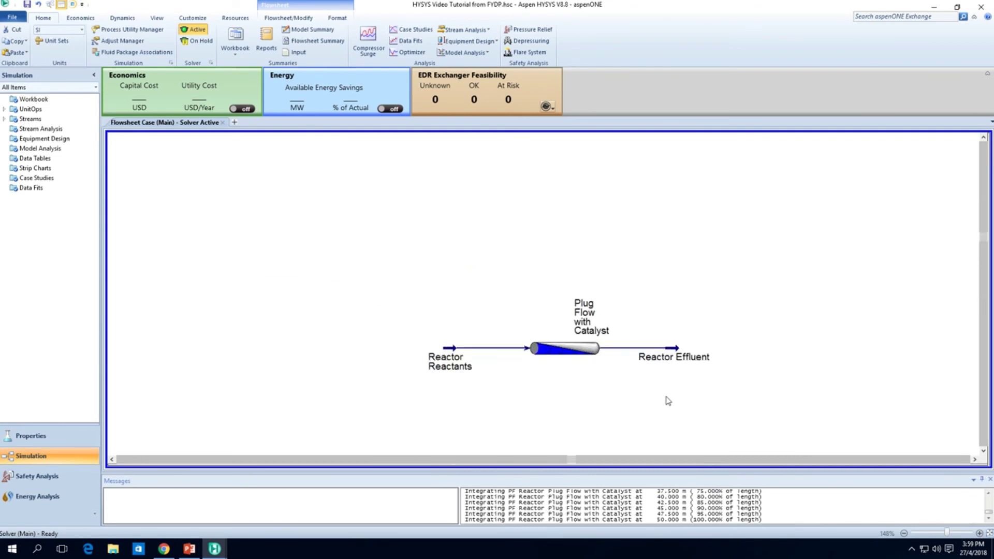
scroll(668, 401, "up", 2)
mouse_move(538, 325)
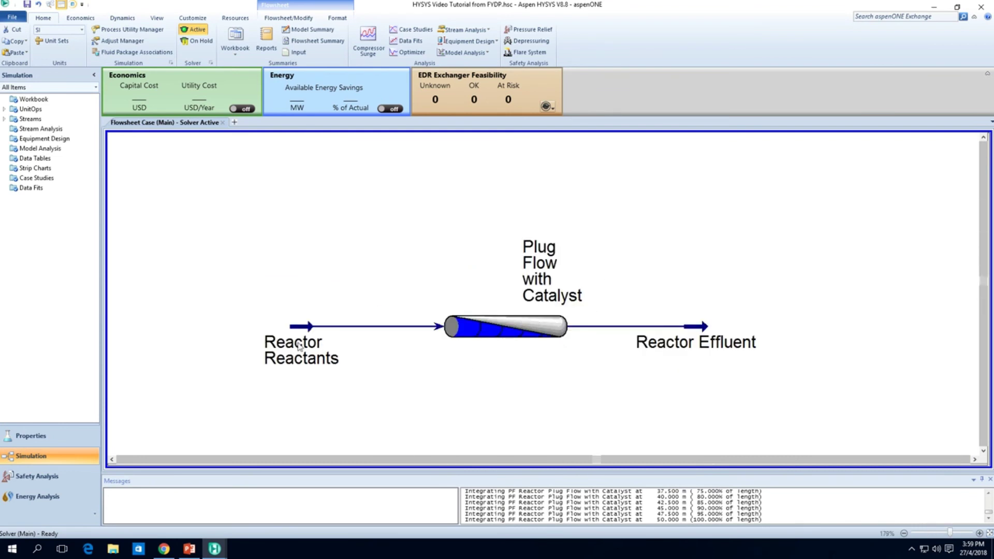
mouse_move(300, 342)
mouse_move(708, 331)
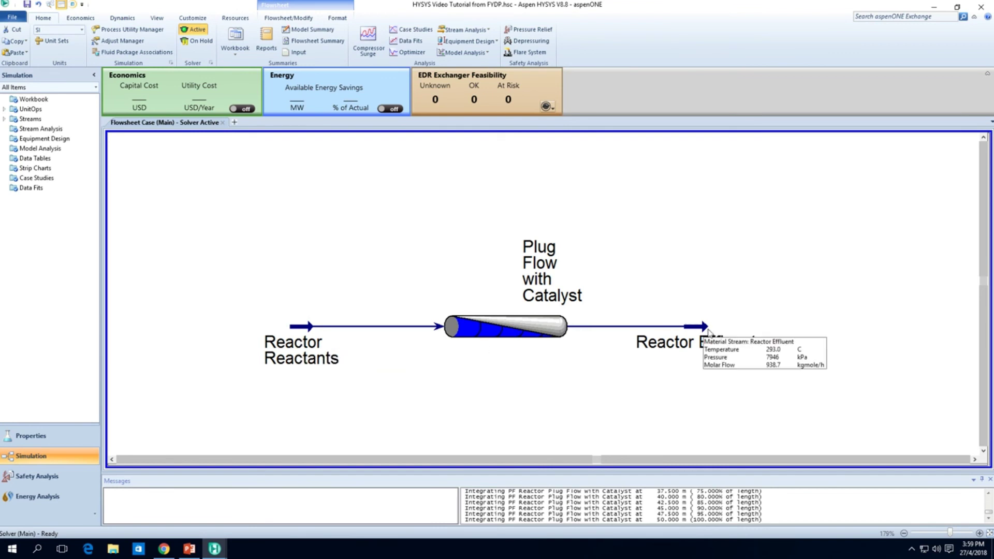